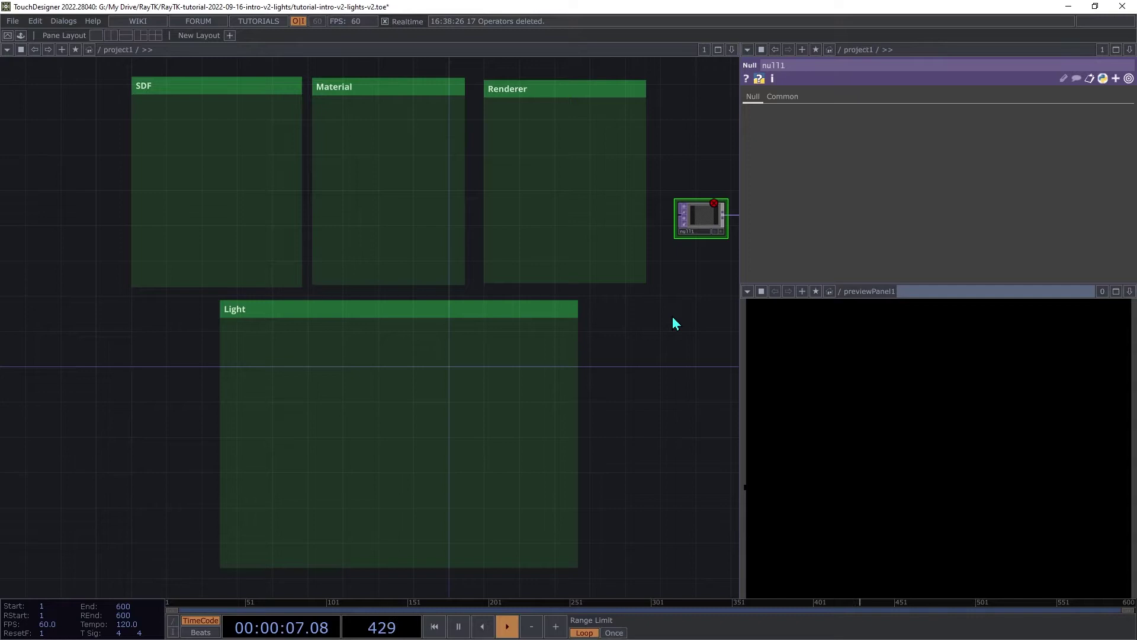
Create a raymarchRender3D operator via the 'rr3' palette search and move it into the Renderer box
{"action": "key", "text": "alt+r"}
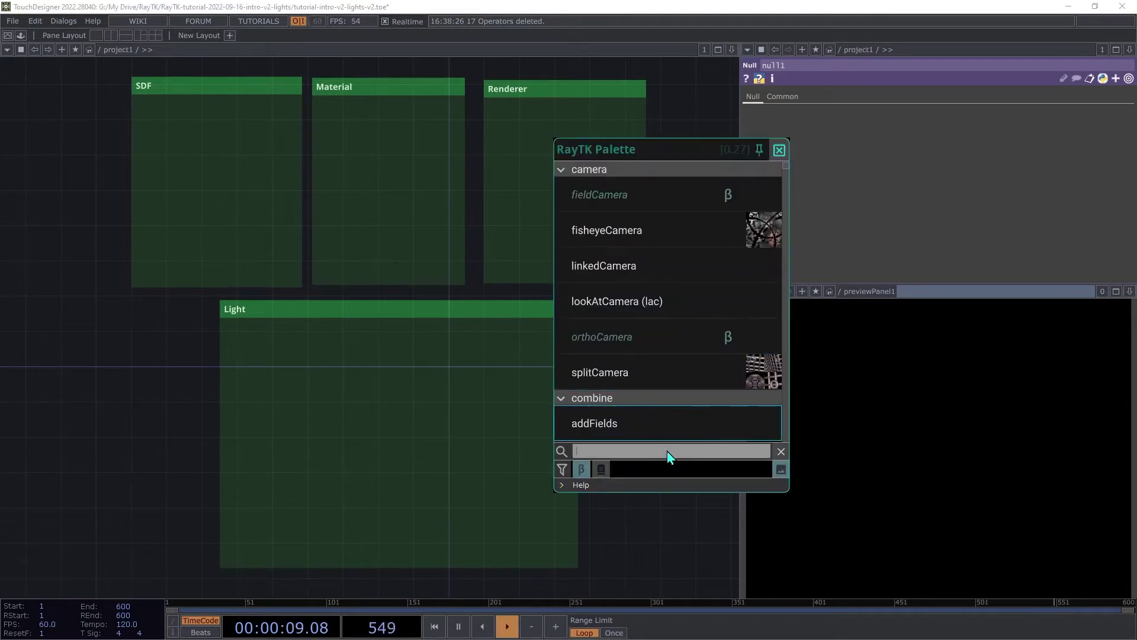
{"action": "type", "text": "rr3"}
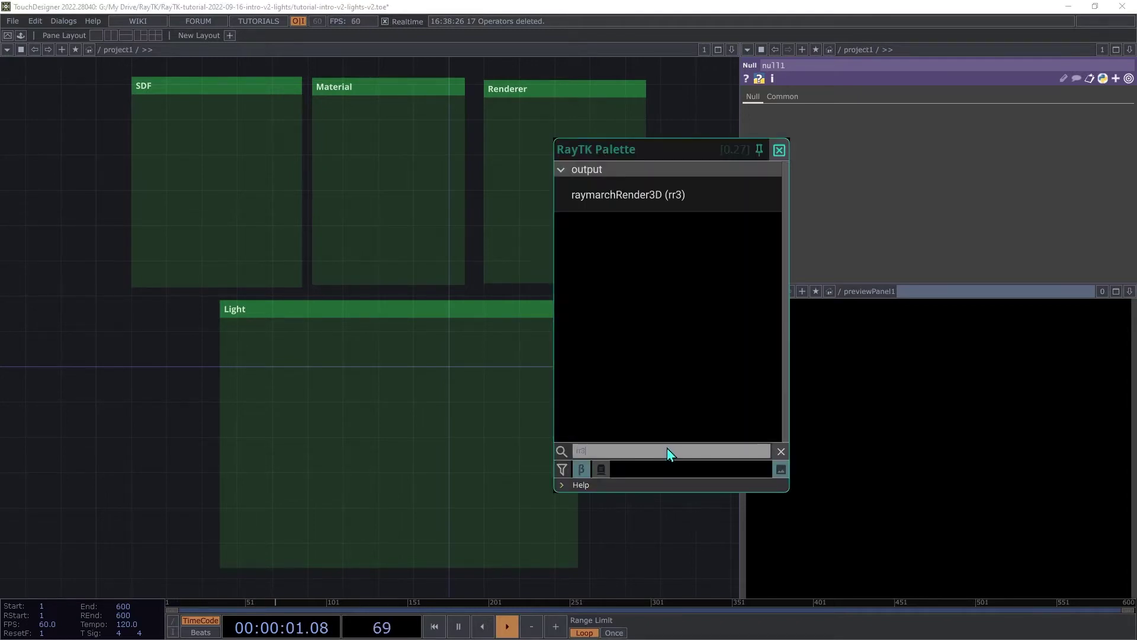
{"action": "left_click", "coordinate": [633, 193]}
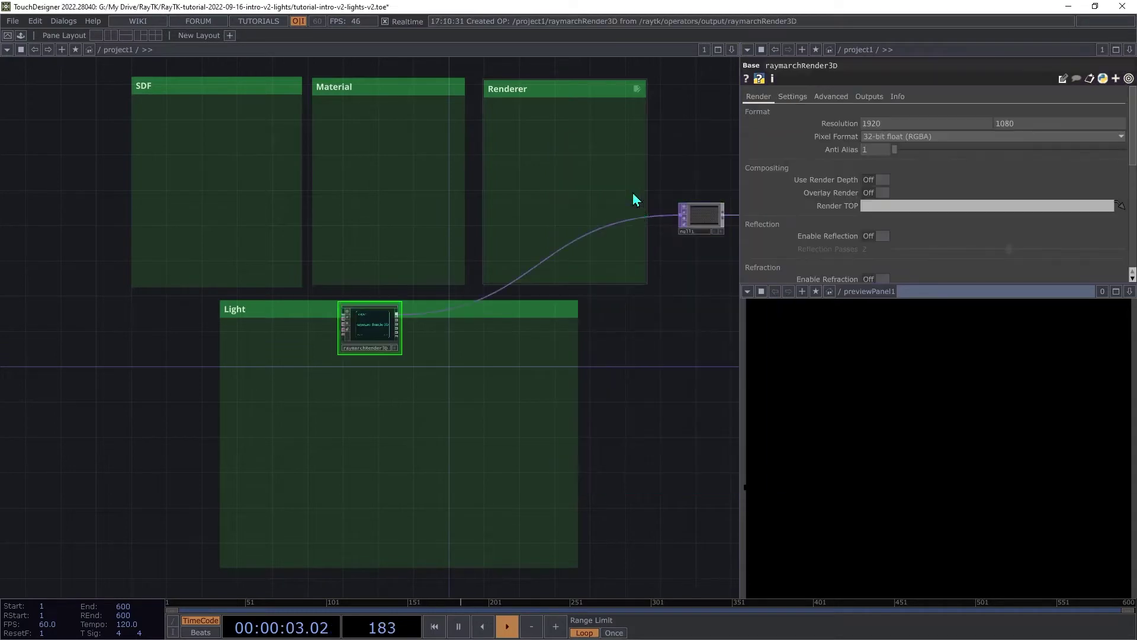
{"action": "left_click_drag", "start_coordinate": [364, 349], "coordinate": [588, 217]}
{"action": "scroll", "coordinate": [575, 42], "scroll_direction": "up", "scroll_amount": 4}
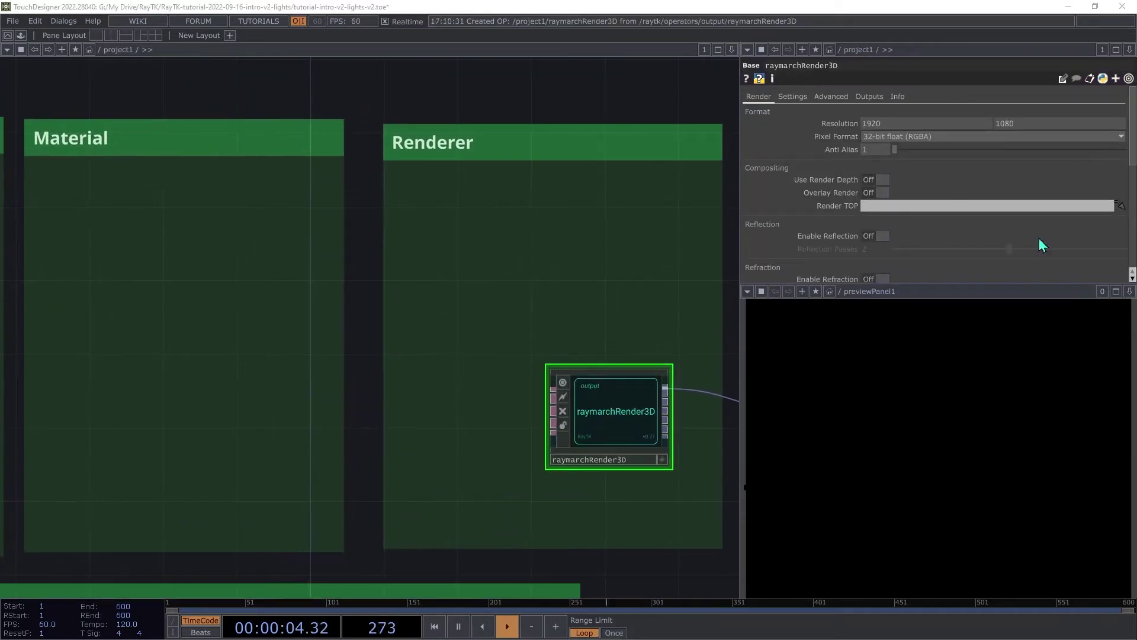
{"action": "scroll", "coordinate": [1042, 244], "scroll_direction": "down", "scroll_amount": 6}
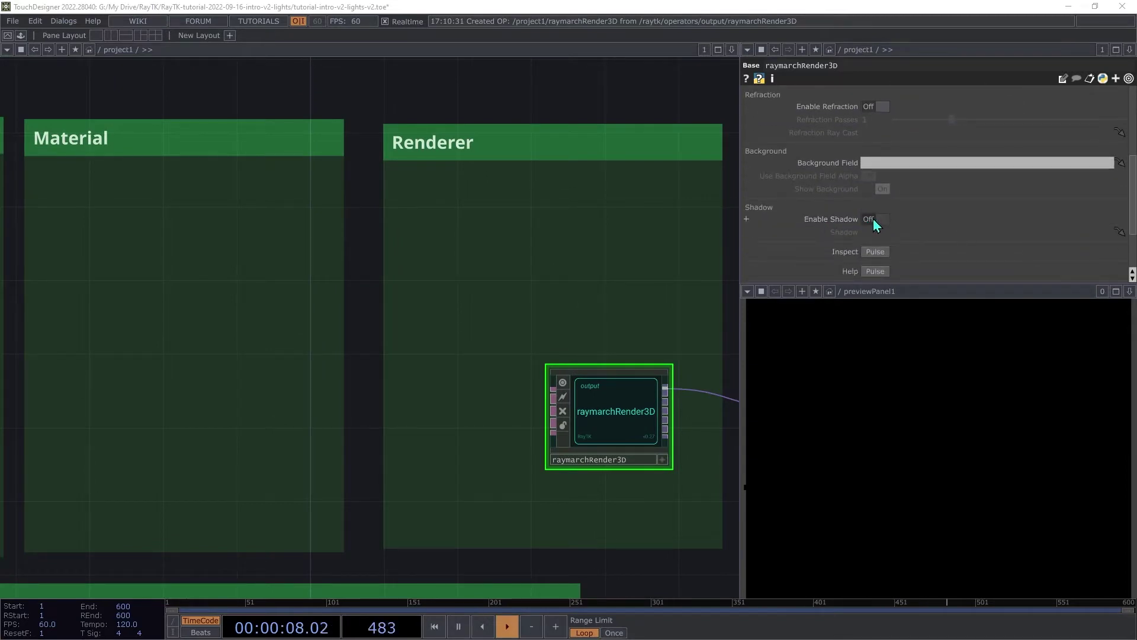
Enable shadows and set the render resolution to 1000 by 1000
{"action": "left_click", "coordinate": [873, 218]}
{"action": "scroll", "coordinate": [1075, 254], "scroll_direction": "up", "scroll_amount": 4}
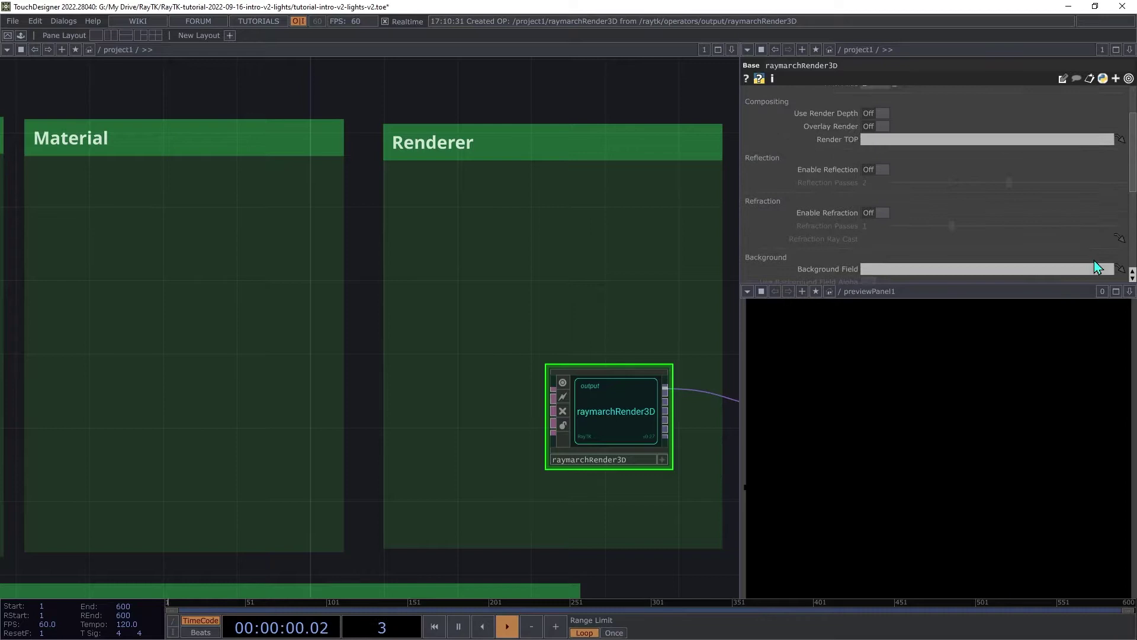
{"action": "scroll", "coordinate": [1095, 266], "scroll_direction": "up", "scroll_amount": 2}
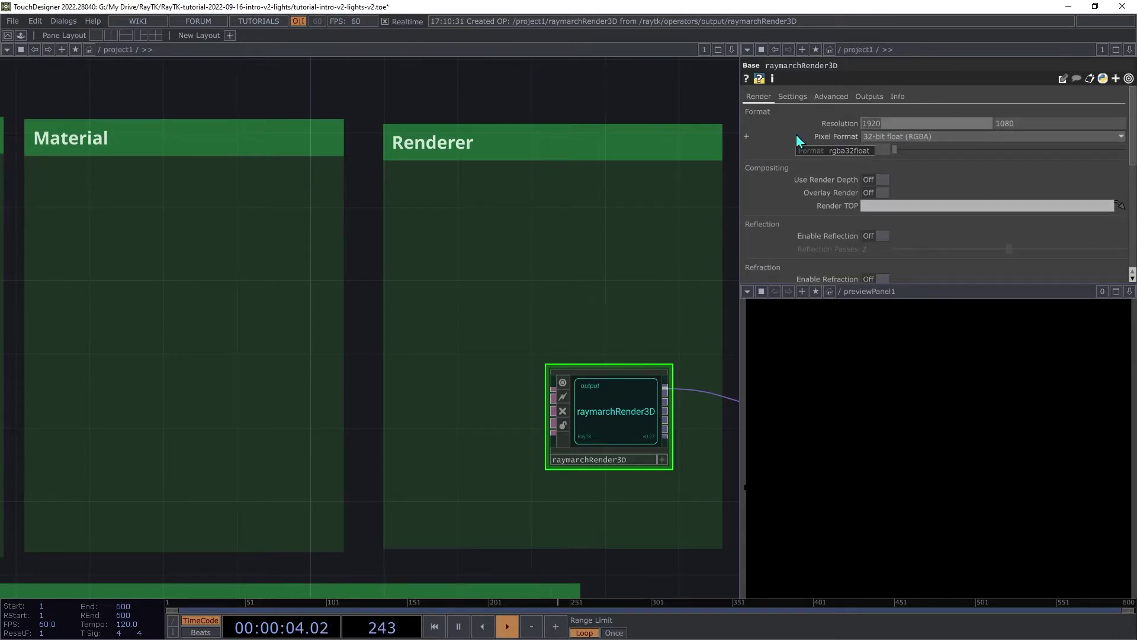
{"action": "type", "text": "1000"}
{"action": "key", "text": "Tab"}
{"action": "type", "text": "1000"}
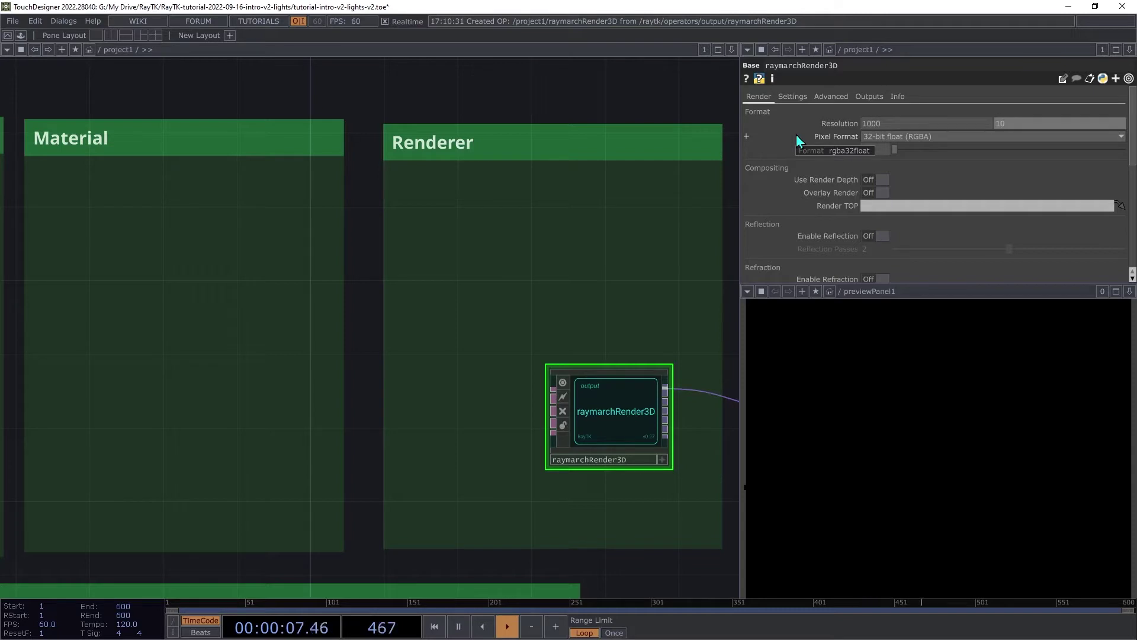
{"action": "key", "text": "Return"}
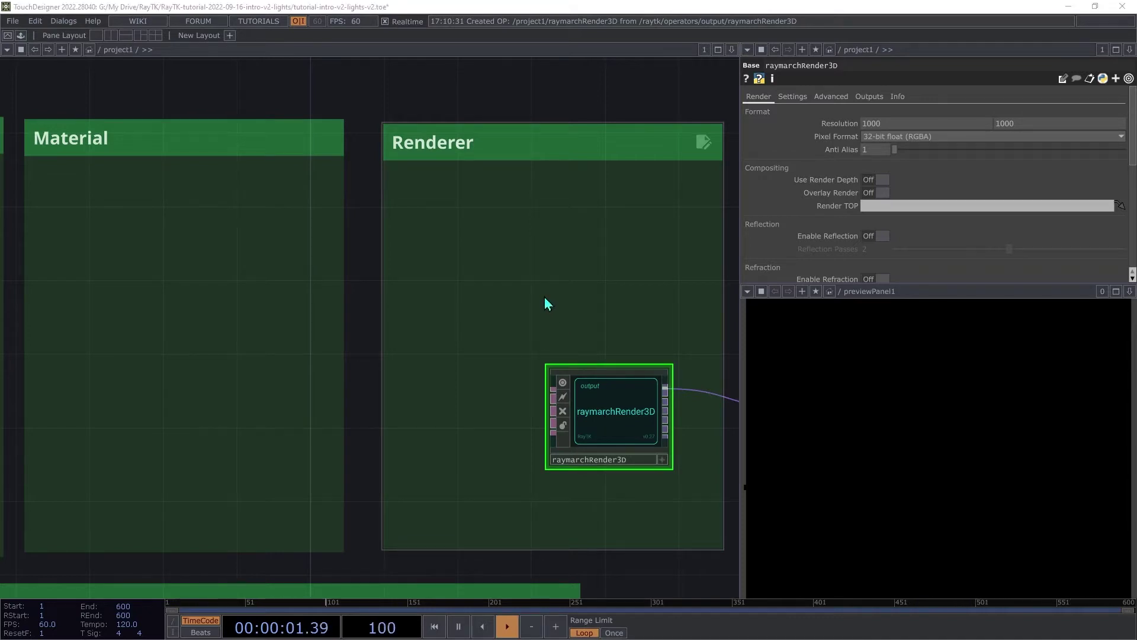
Add a look-at camera wired into the renderer and arrange both nodes in the Renderer box
{"action": "key", "text": "alt+r"}
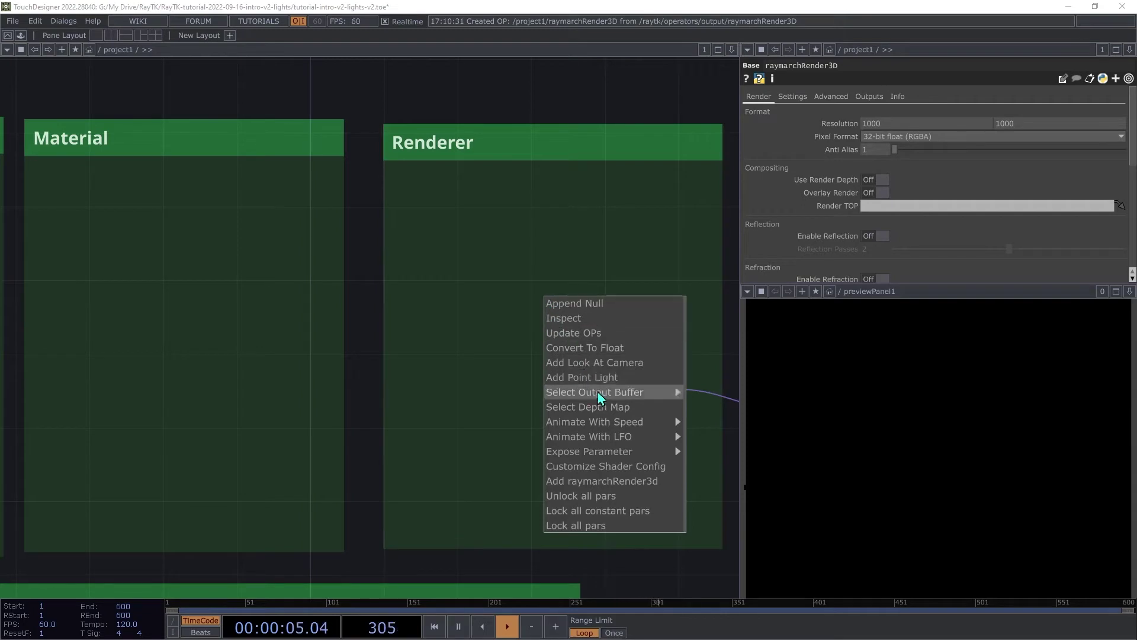
{"action": "left_click", "coordinate": [592, 362]}
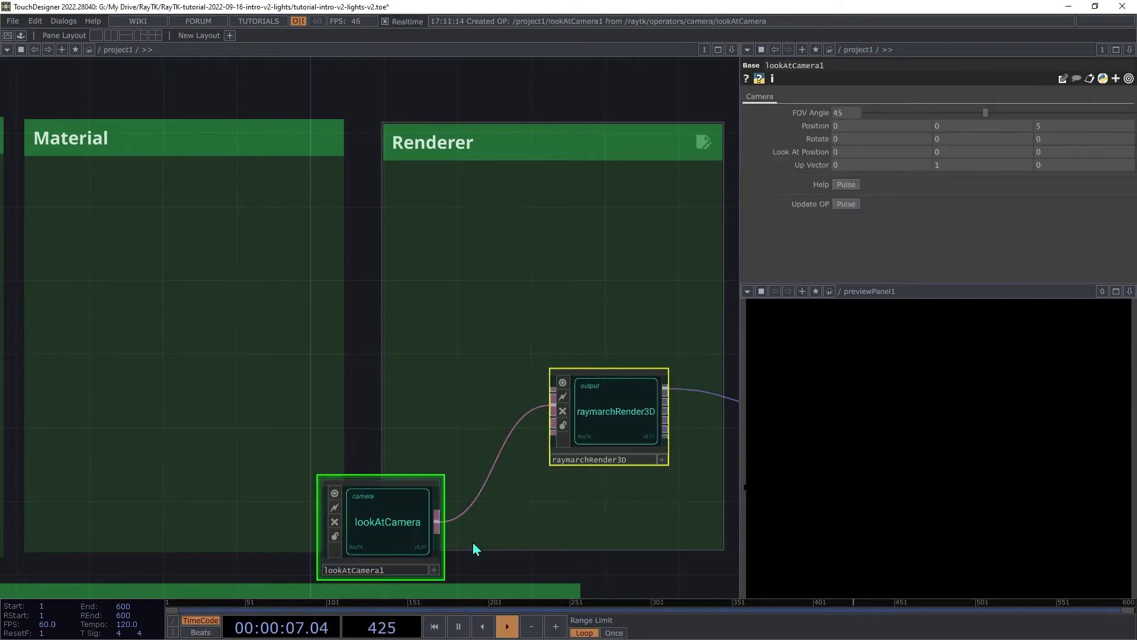
{"action": "left_click_drag", "start_coordinate": [391, 554], "coordinate": [490, 499]}
{"action": "left_click_drag", "start_coordinate": [632, 409], "coordinate": [657, 319]}
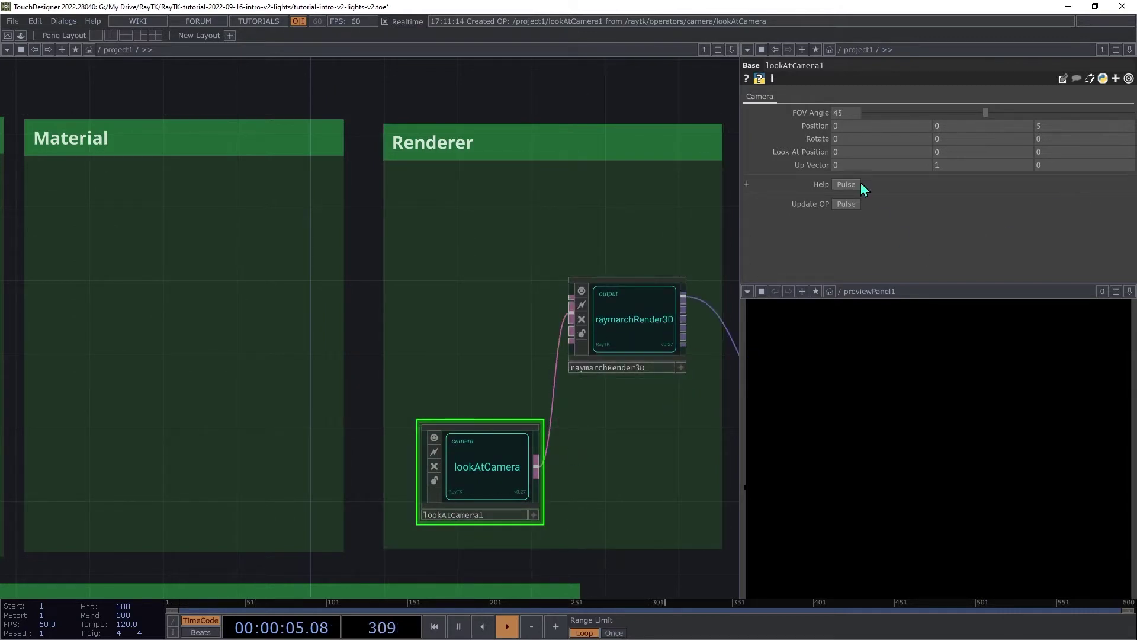
Set the camera position to 2, 3, 5 with a 70-degree field of view
{"action": "left_click", "coordinate": [869, 124]}
{"action": "type", "text": "2"}
{"action": "key", "text": "Tab"}
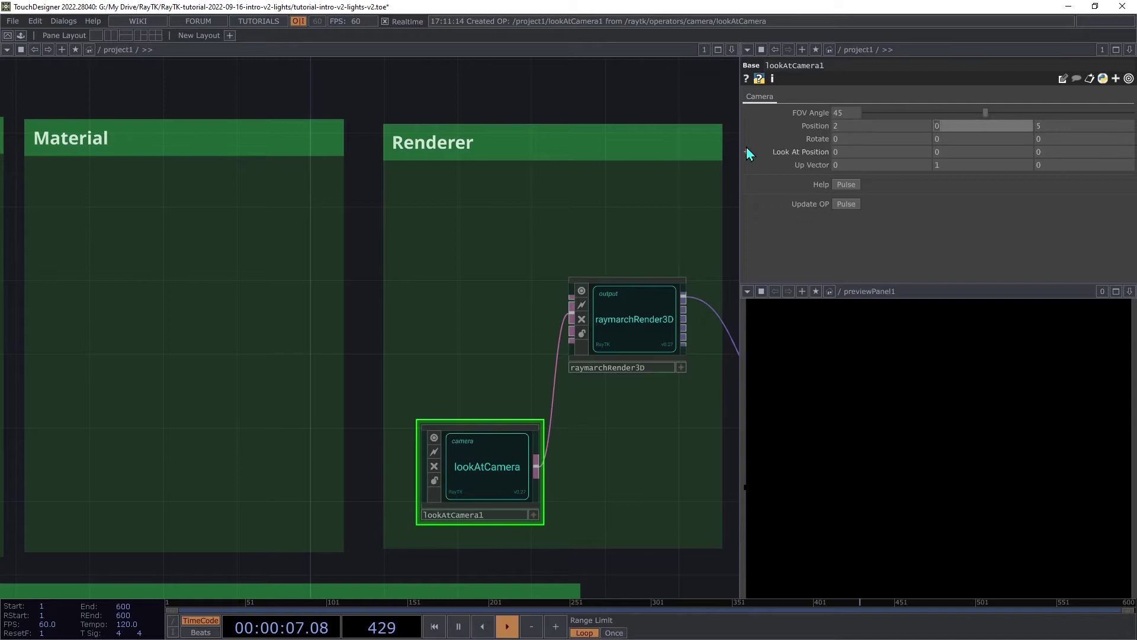
{"action": "type", "text": "3"}
{"action": "key", "text": "Tab"}
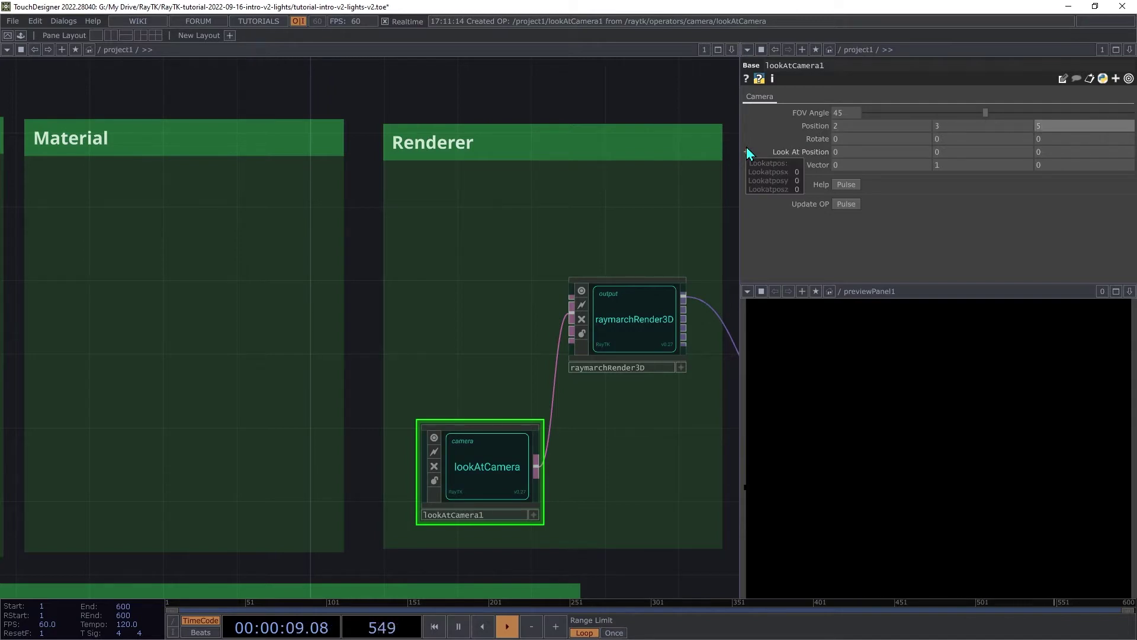
{"action": "left_click", "coordinate": [839, 140]}
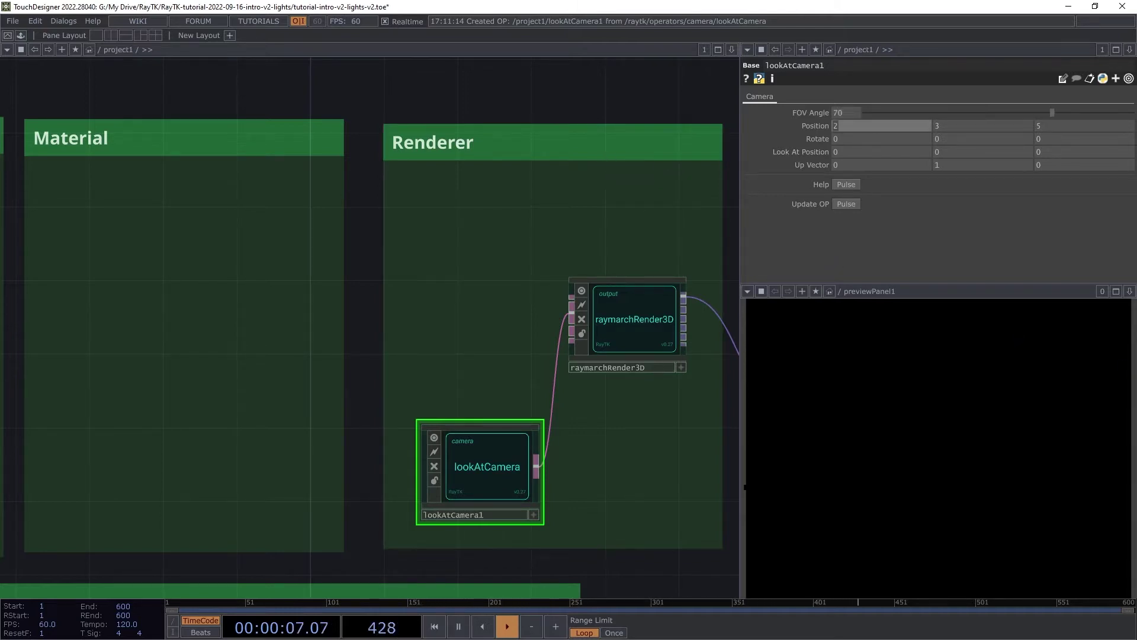
{"action": "scroll", "coordinate": [650, 322], "scroll_direction": "down", "scroll_amount": 5}
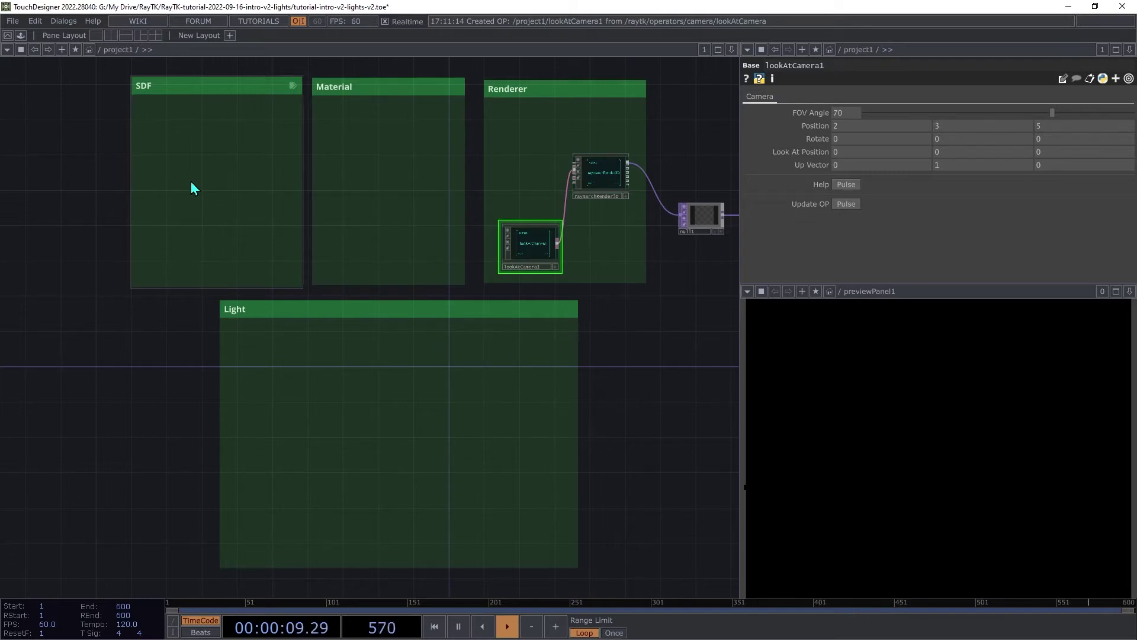
Create a planeSdf ground plane and place it in the SDF box
{"action": "key", "text": "ctrl+b"}
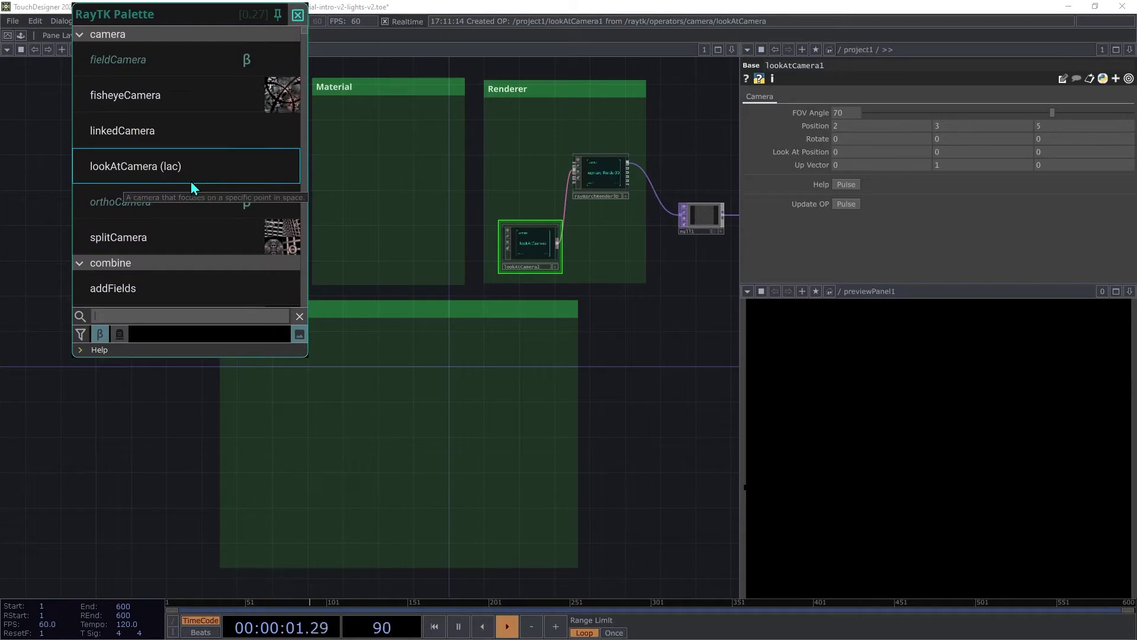
{"action": "type", "text": "o"}
{"action": "type", "text": "lan"}
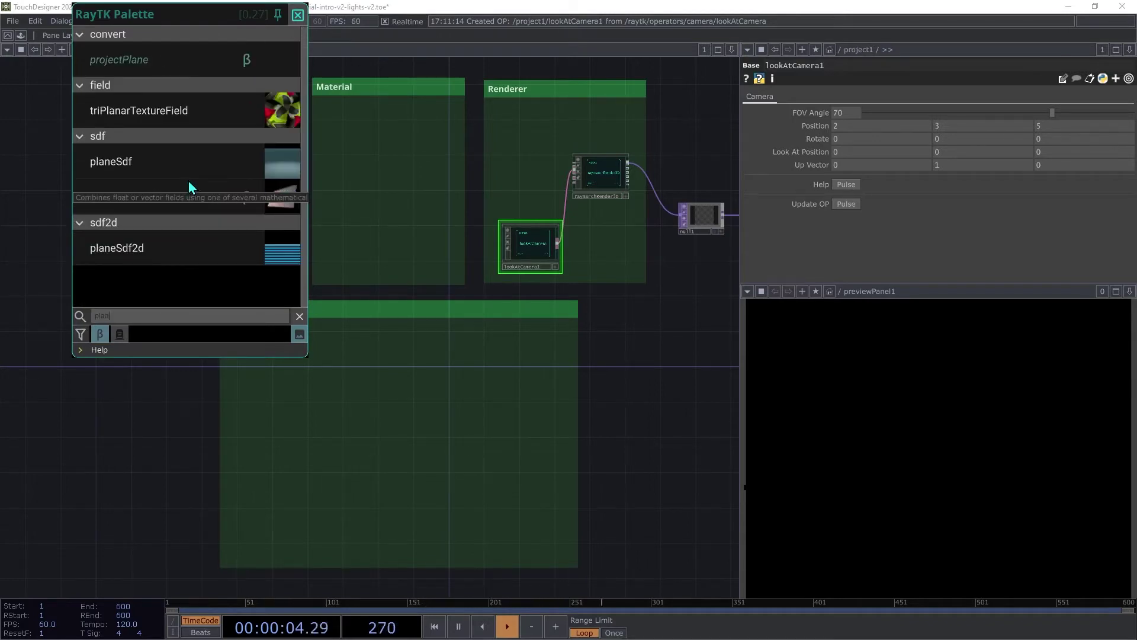
{"action": "left_click", "coordinate": [118, 165]}
{"action": "left_click", "coordinate": [370, 328]}
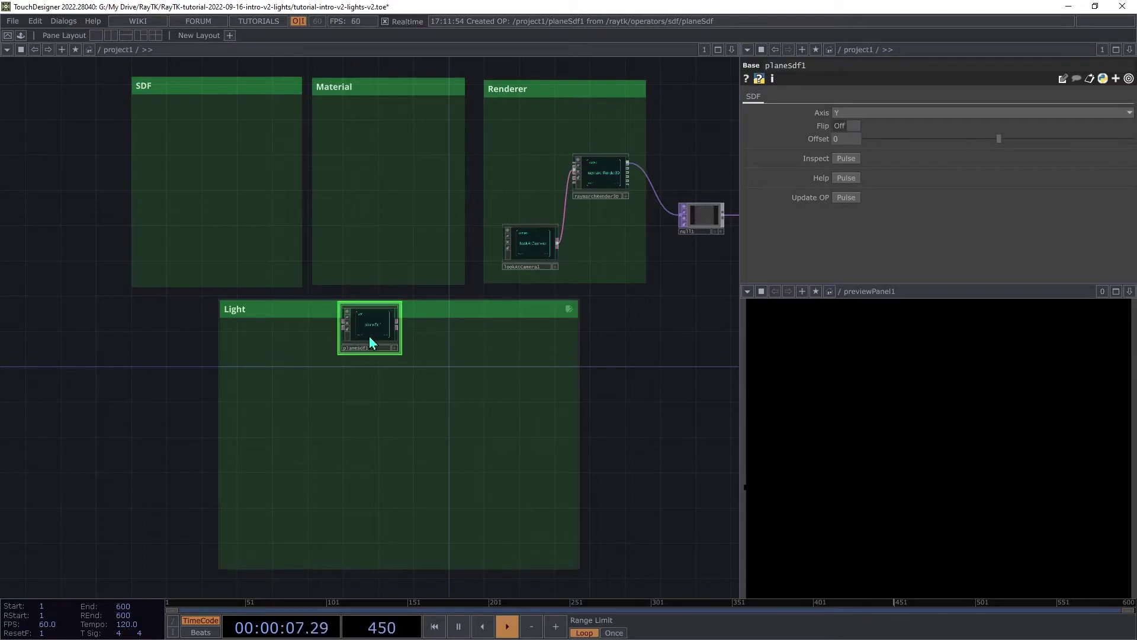
{"action": "left_click_drag", "start_coordinate": [369, 336], "coordinate": [203, 139]}
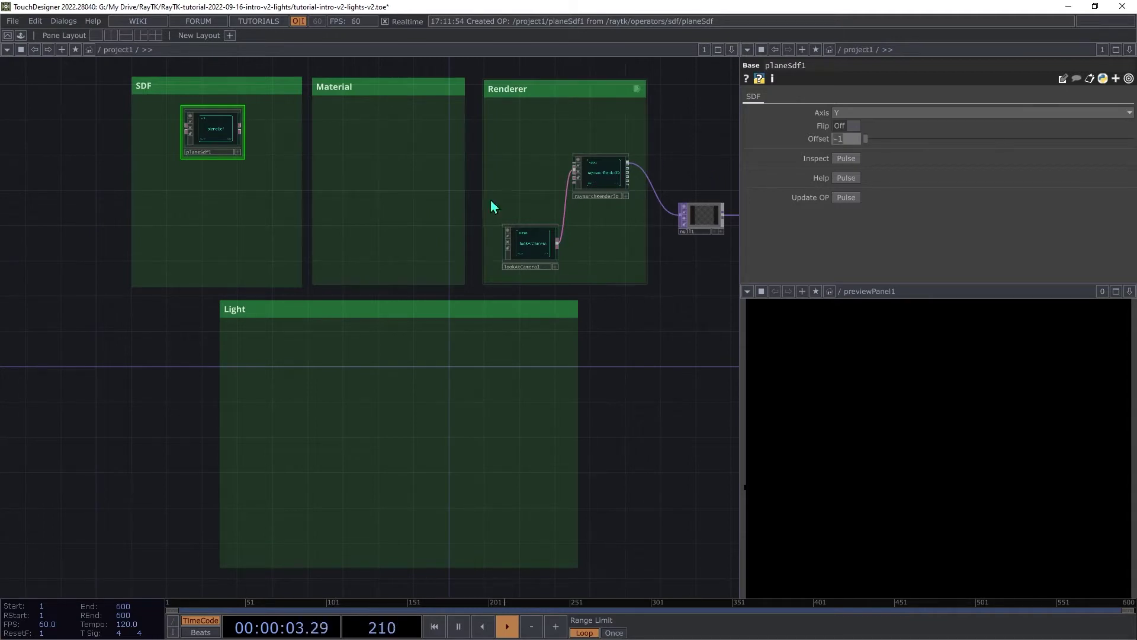
Add a boxFrameSdf below planeSdf1 and shift both SDF nodes left
{"action": "key", "text": "alt+r"}
{"action": "left_click", "coordinate": [246, 345]}
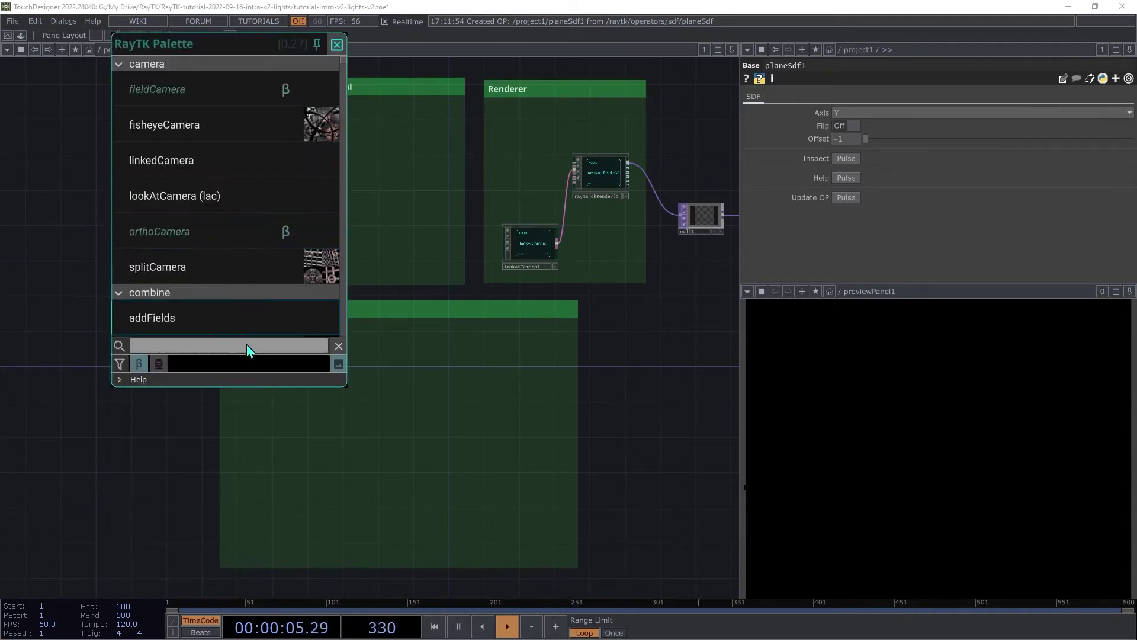
{"action": "type", "text": "bf"}
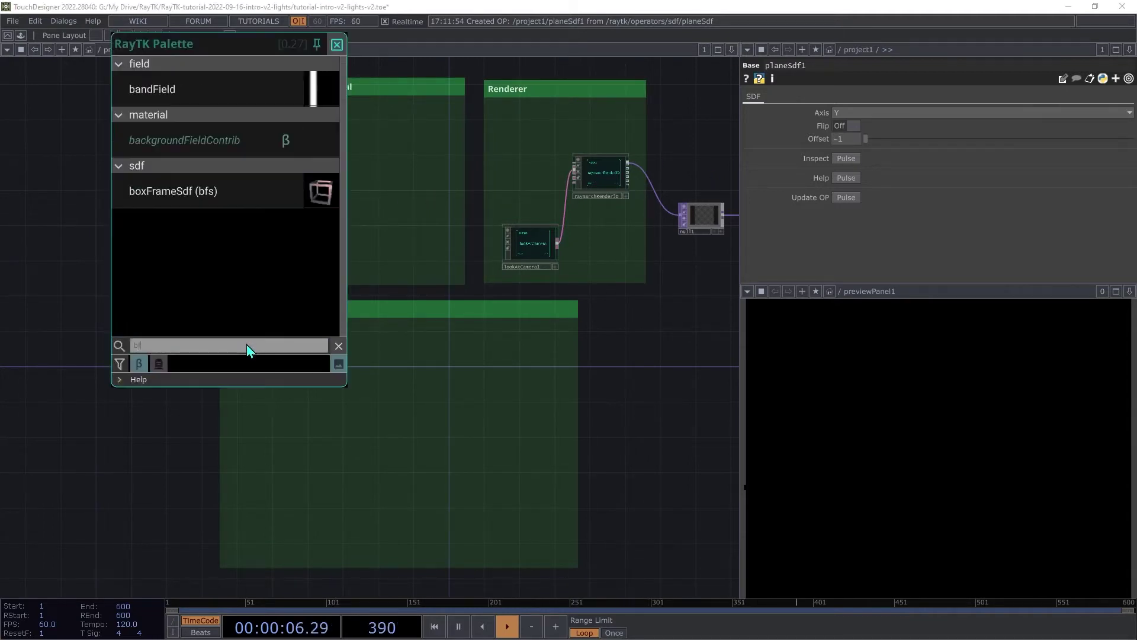
{"action": "left_click", "coordinate": [218, 195]}
{"action": "left_click_drag", "start_coordinate": [381, 338], "coordinate": [215, 194]}
{"action": "right_click_drag", "start_coordinate": [252, 248], "coordinate": [183, 107]}
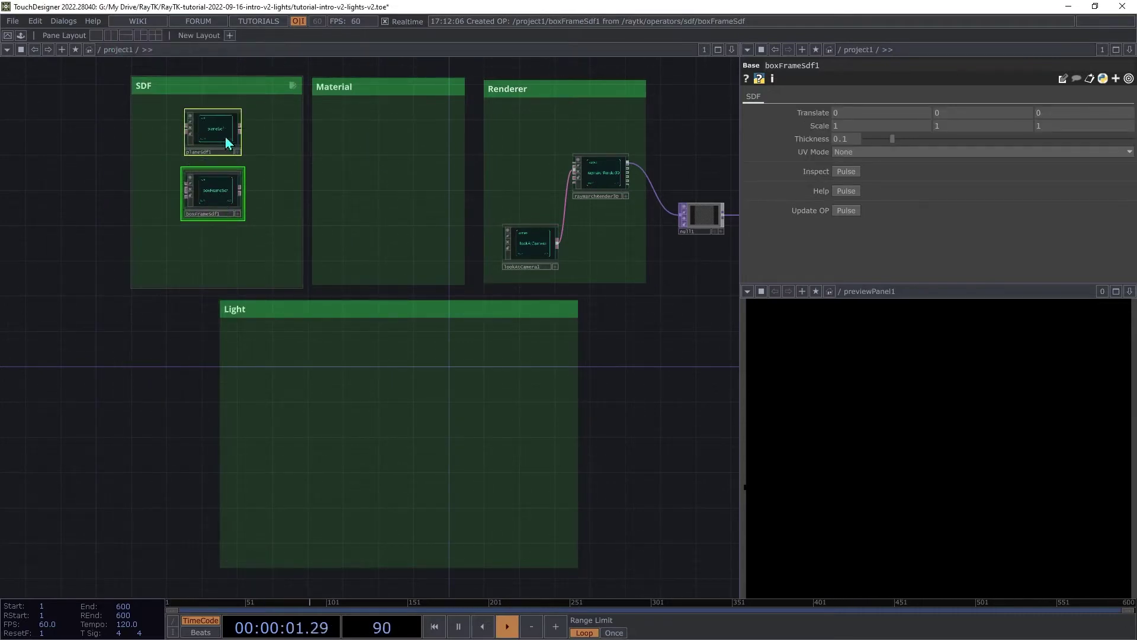
{"action": "left_click_drag", "start_coordinate": [229, 140], "coordinate": [183, 138]}
{"action": "left_click", "coordinate": [251, 167]}
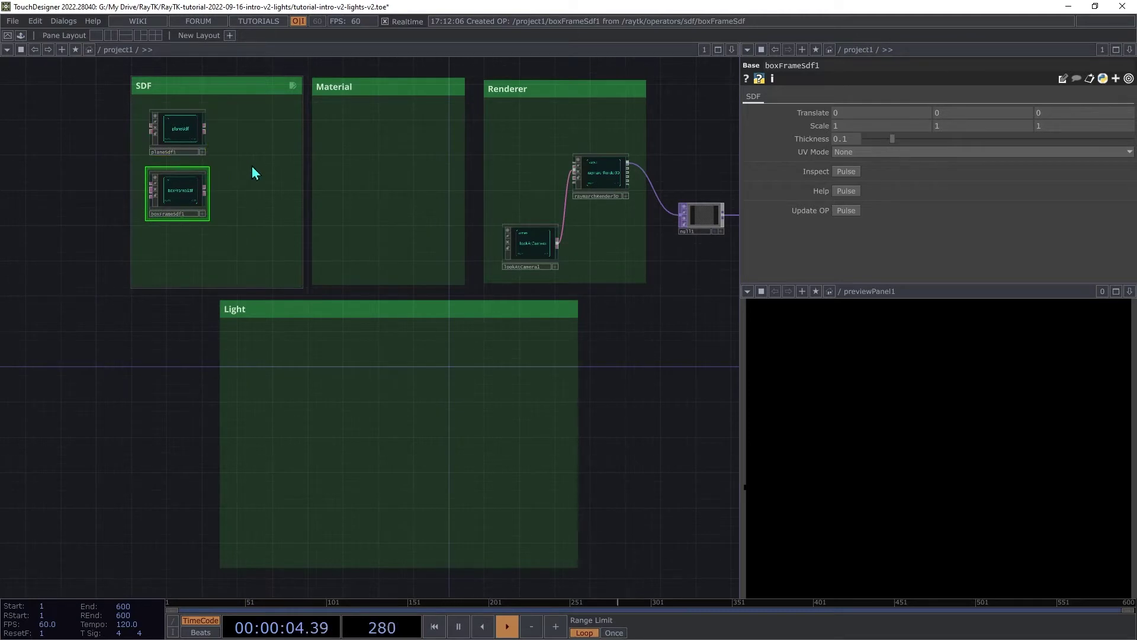
Add a sphereSdf operator to the SDF box
{"action": "key", "text": "alt+r"}
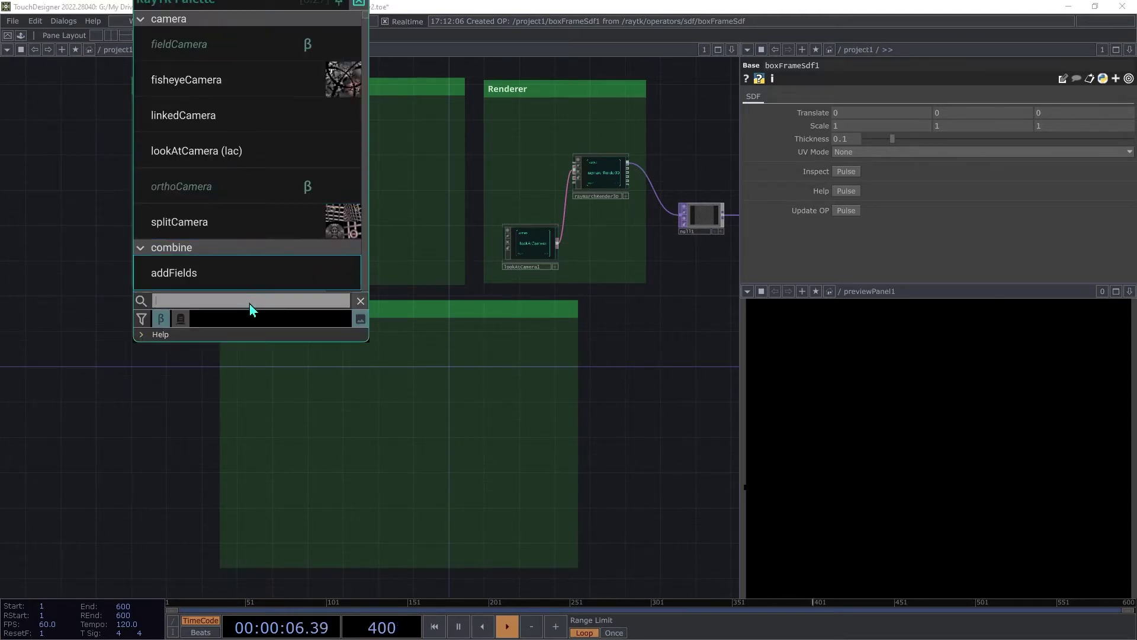
{"action": "type", "text": "sphere"}
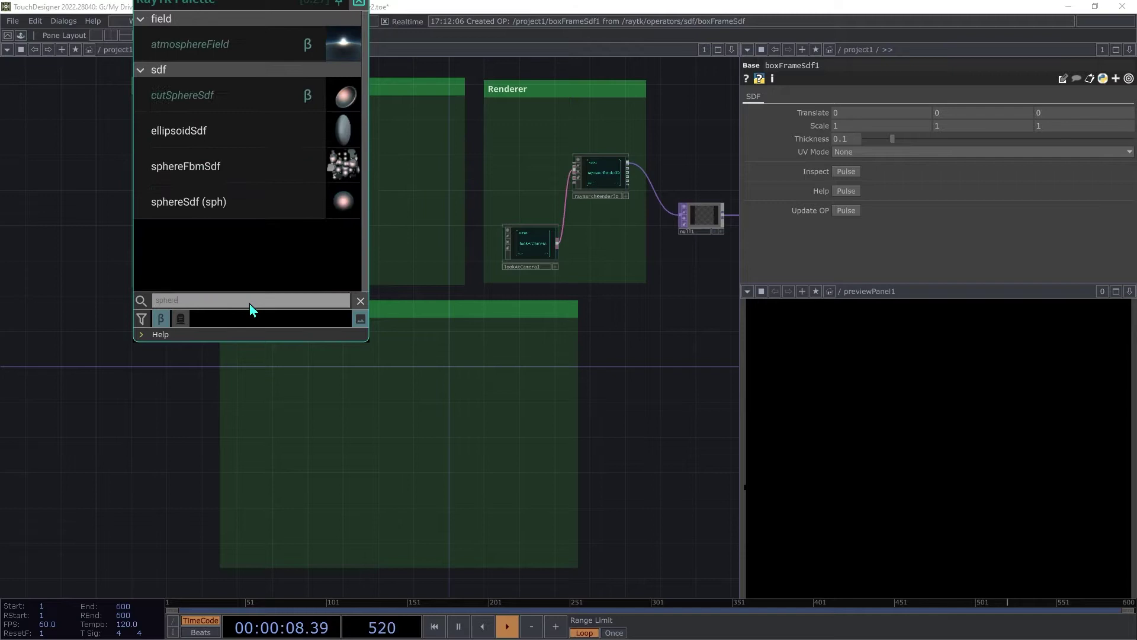
{"action": "left_click", "coordinate": [215, 201]}
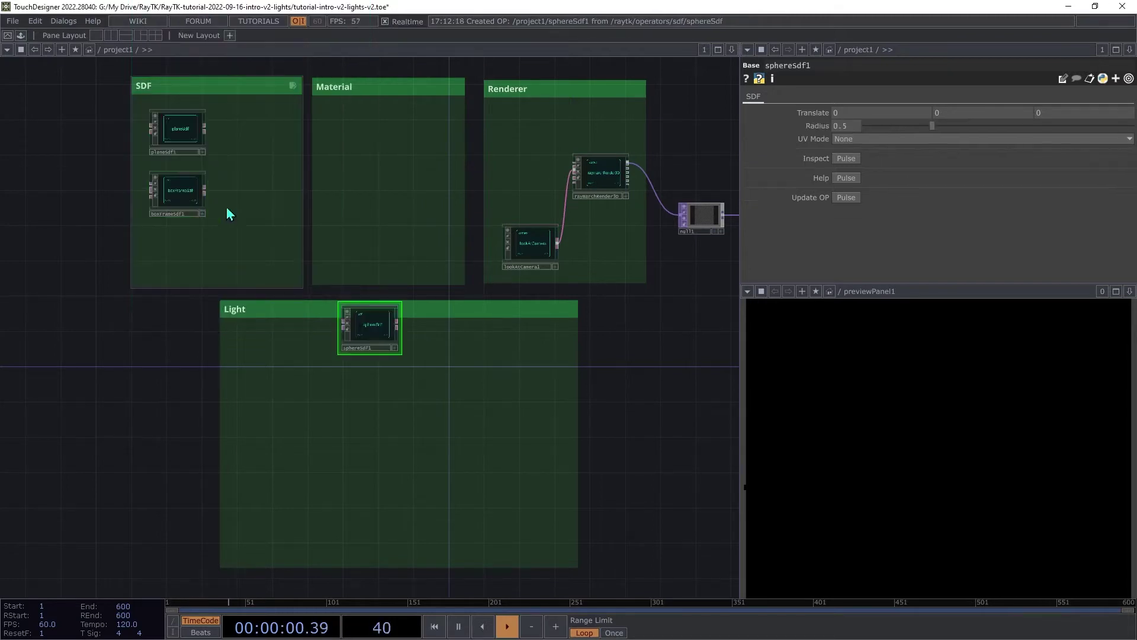
{"action": "left_click", "coordinate": [385, 313]}
{"action": "left_click_drag", "start_coordinate": [384, 312], "coordinate": [186, 256]}
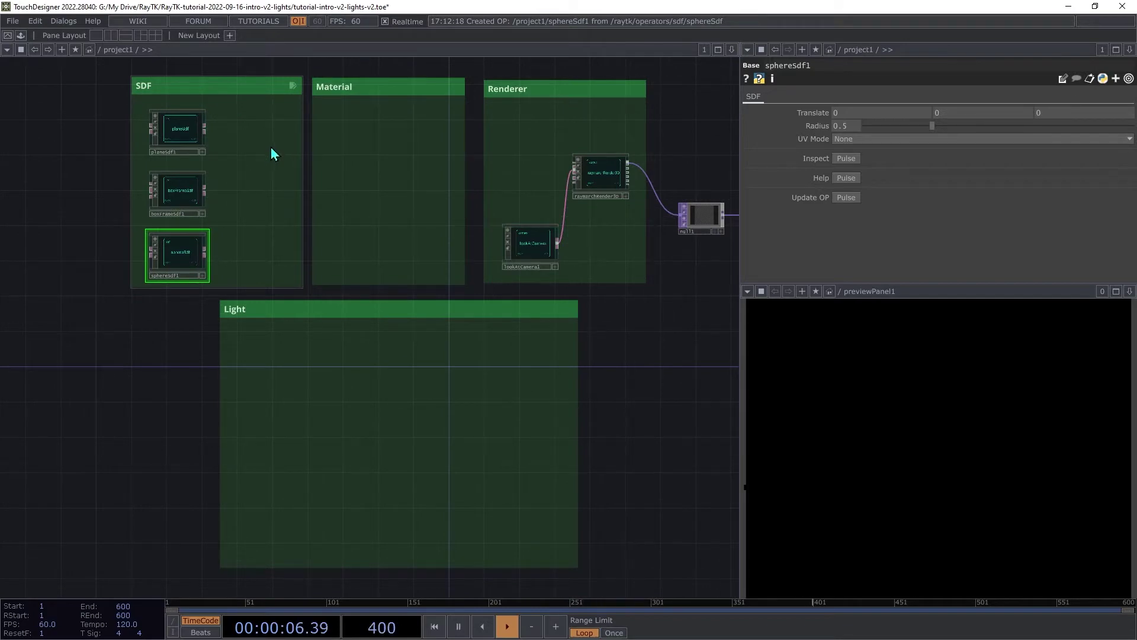
Combine planeSdf1, boxFrameSdf1 and sphereSdf1 with Arrange SDFs > Simple Union
{"action": "left_click_drag", "start_coordinate": [271, 126], "coordinate": [149, 278]}
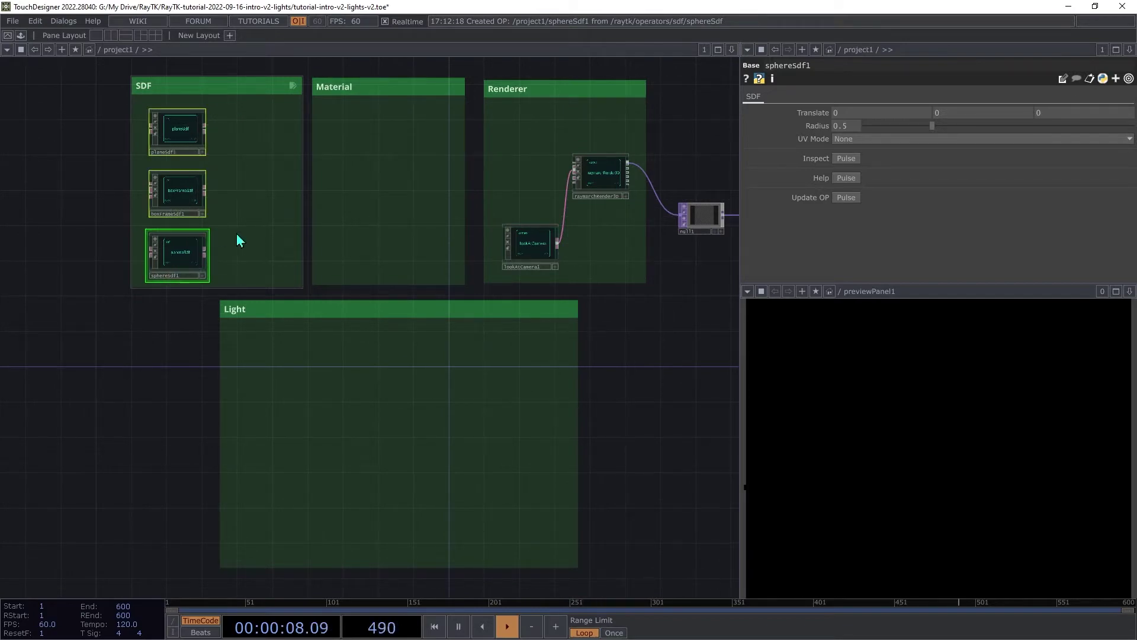
{"action": "right_click", "coordinate": [289, 202]}
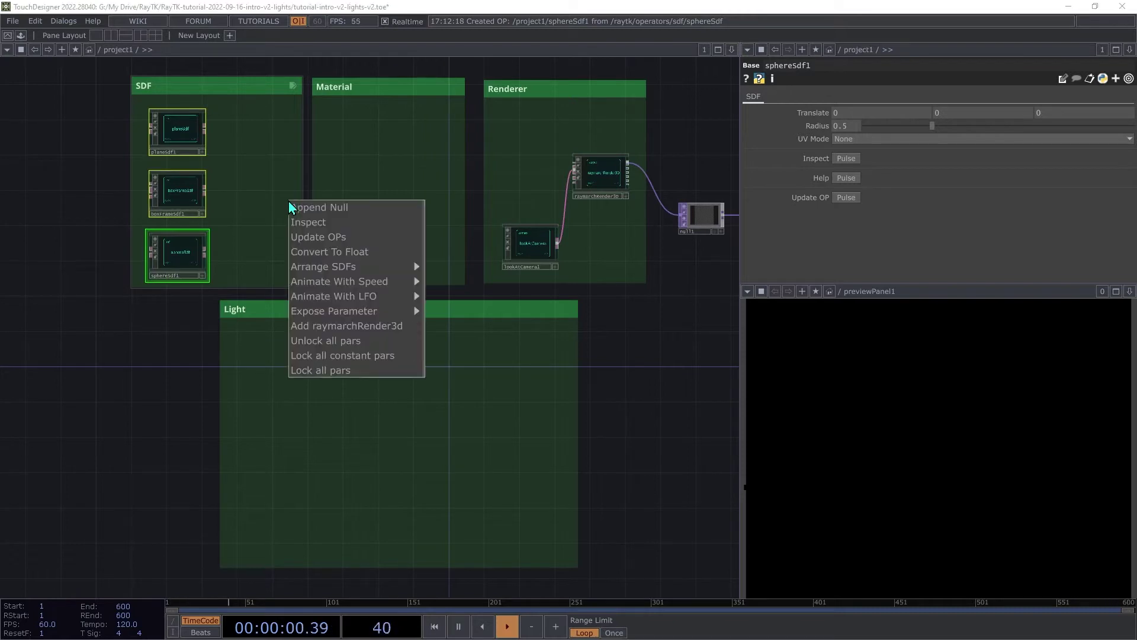
{"action": "mouse_move", "coordinate": [329, 268]}
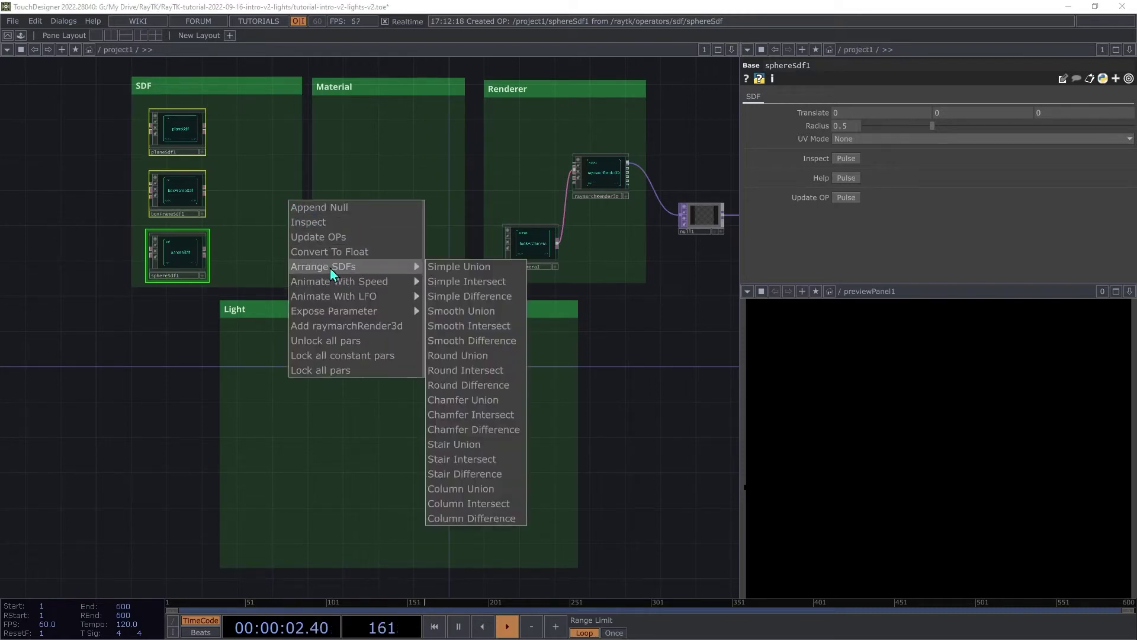
{"action": "left_click", "coordinate": [450, 268]}
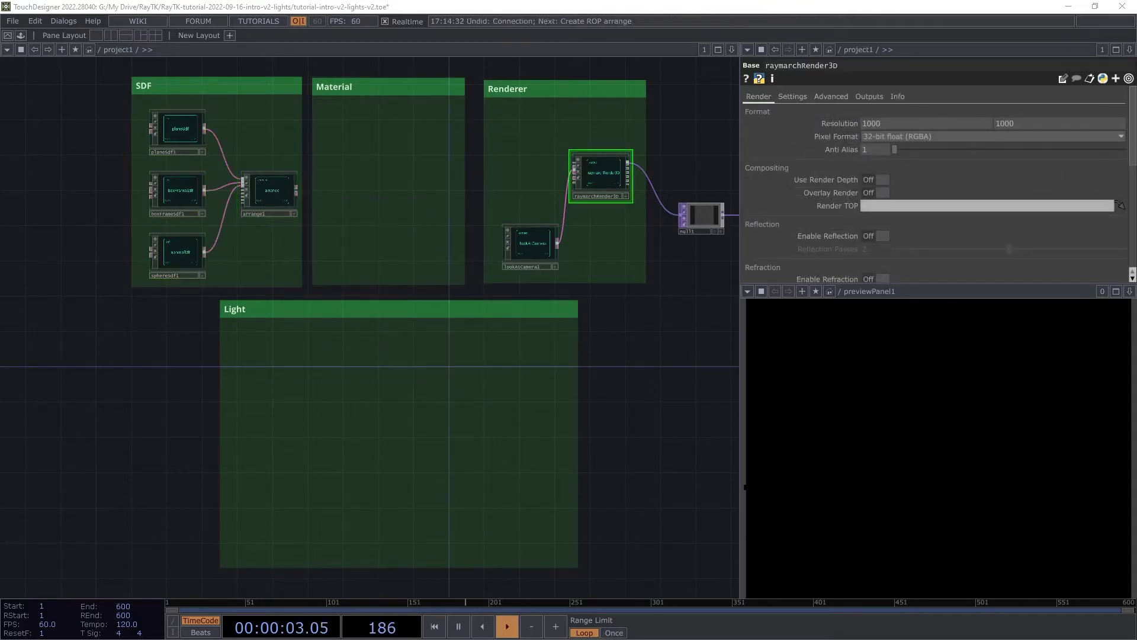
{"action": "scroll", "coordinate": [546, 340], "scroll_direction": "up", "scroll_amount": 5}
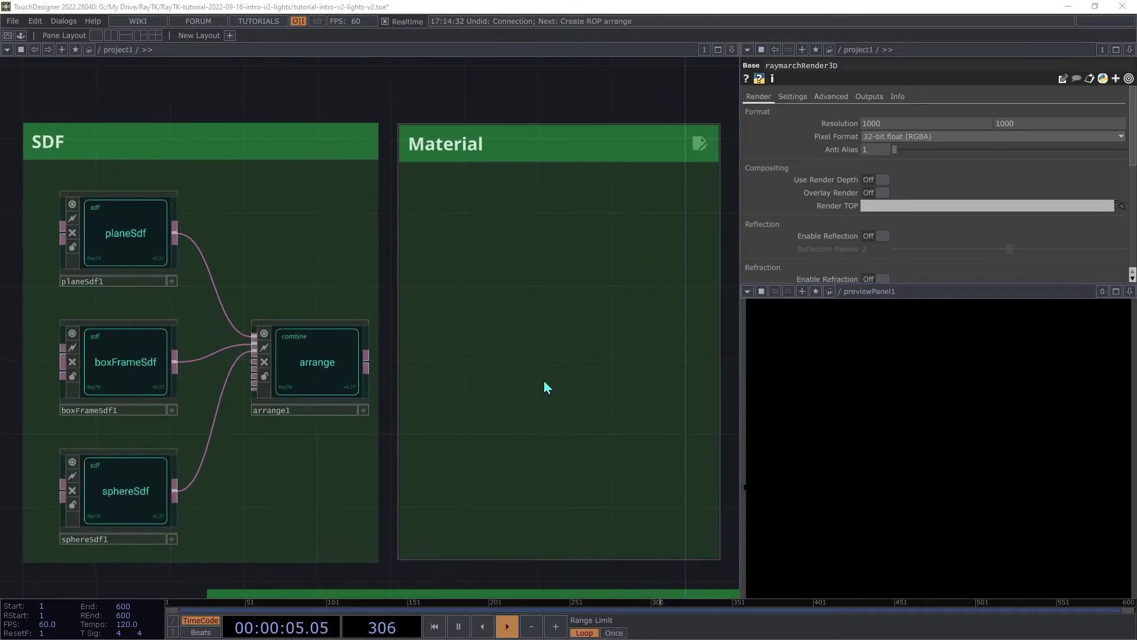
Place a modularMat operator in the Material box and wire arrange1's output into it
{"action": "key", "text": "alt+r"}
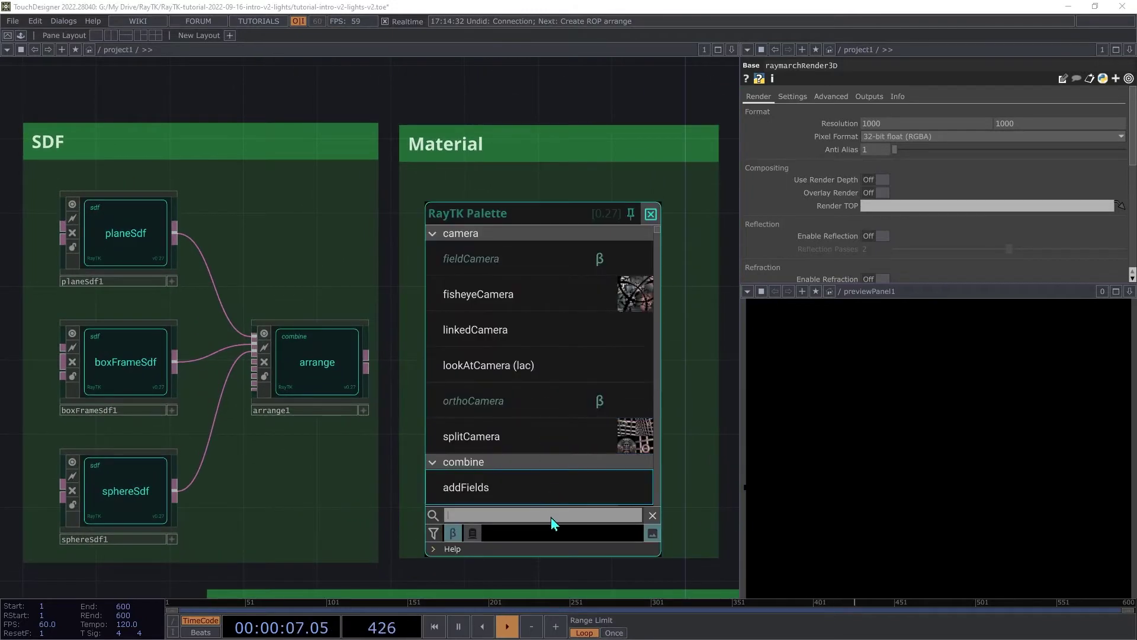
{"action": "type", "text": "mm"}
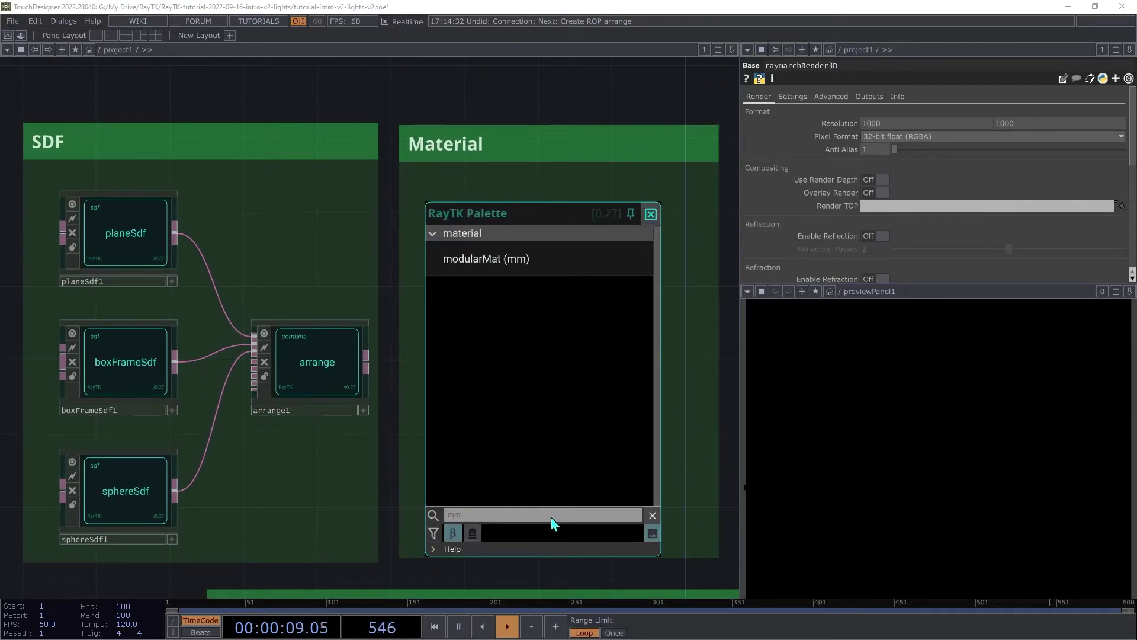
{"action": "left_click", "coordinate": [511, 260]}
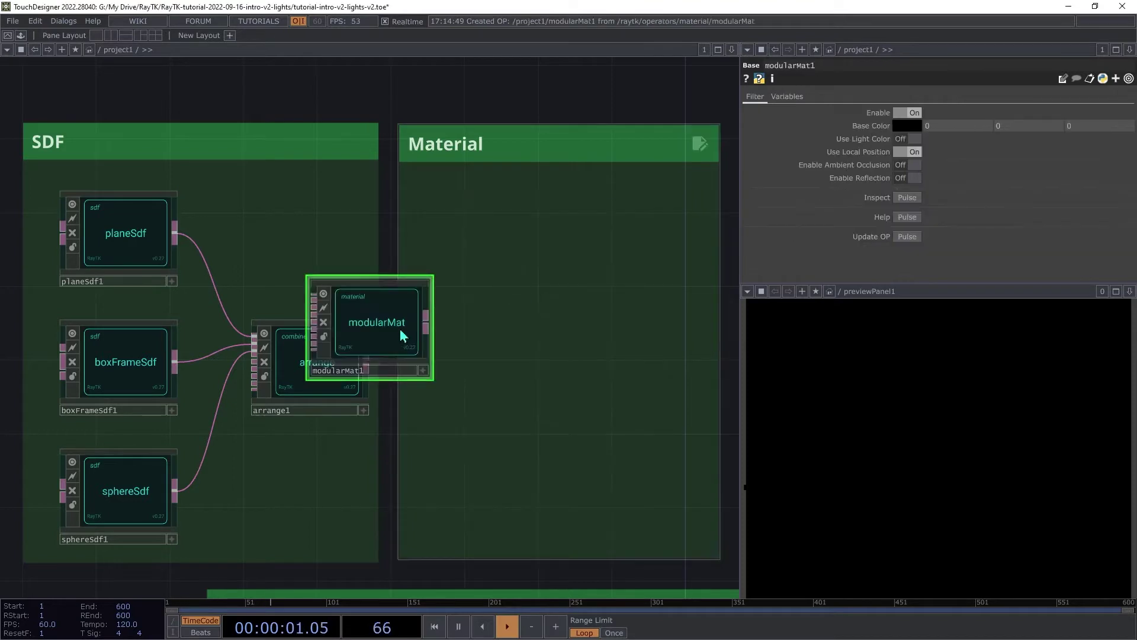
{"action": "left_click", "coordinate": [641, 265]}
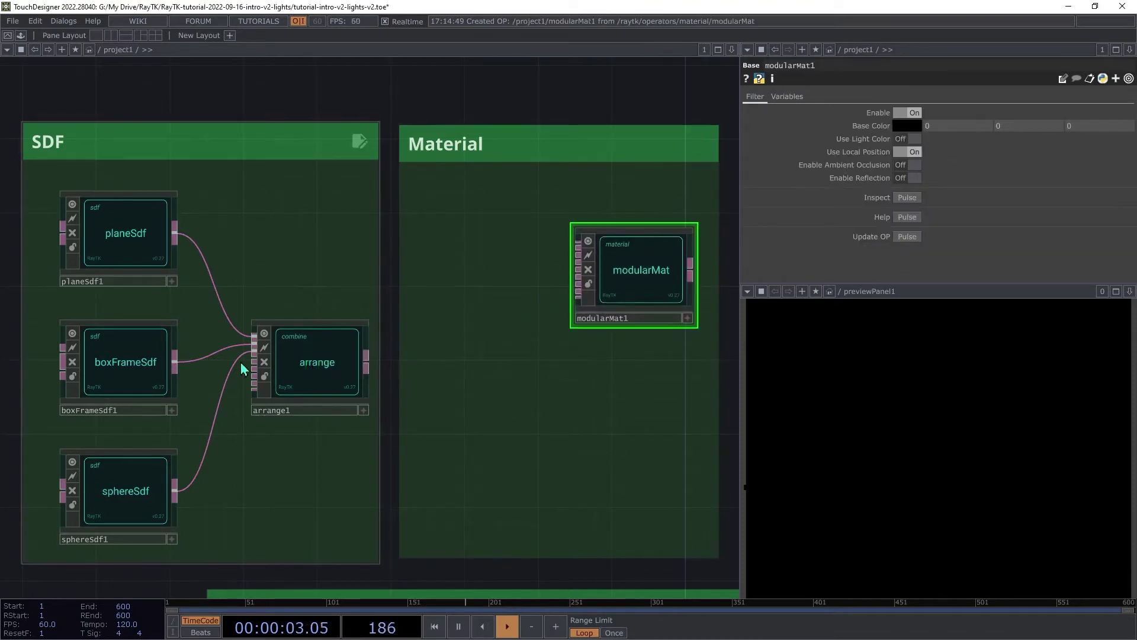
{"action": "left_click", "coordinate": [367, 364]}
{"action": "left_click", "coordinate": [579, 244]}
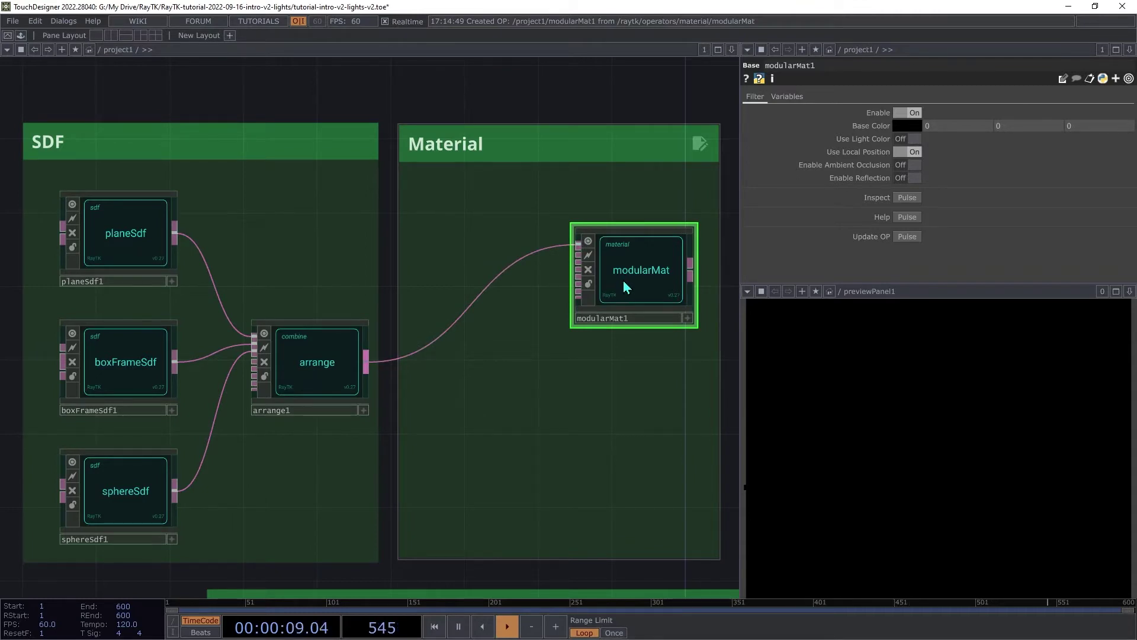
Add an Oren-Nayar diffuse contribution to modularMat1
{"action": "right_click", "coordinate": [625, 287]}
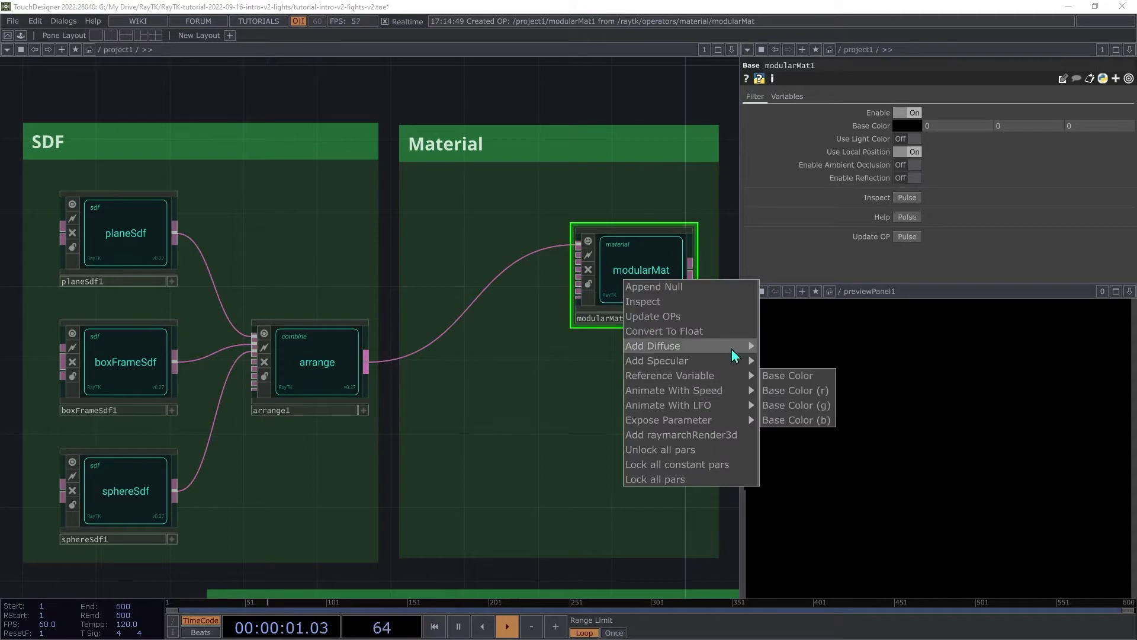
{"action": "mouse_move", "coordinate": [733, 349]}
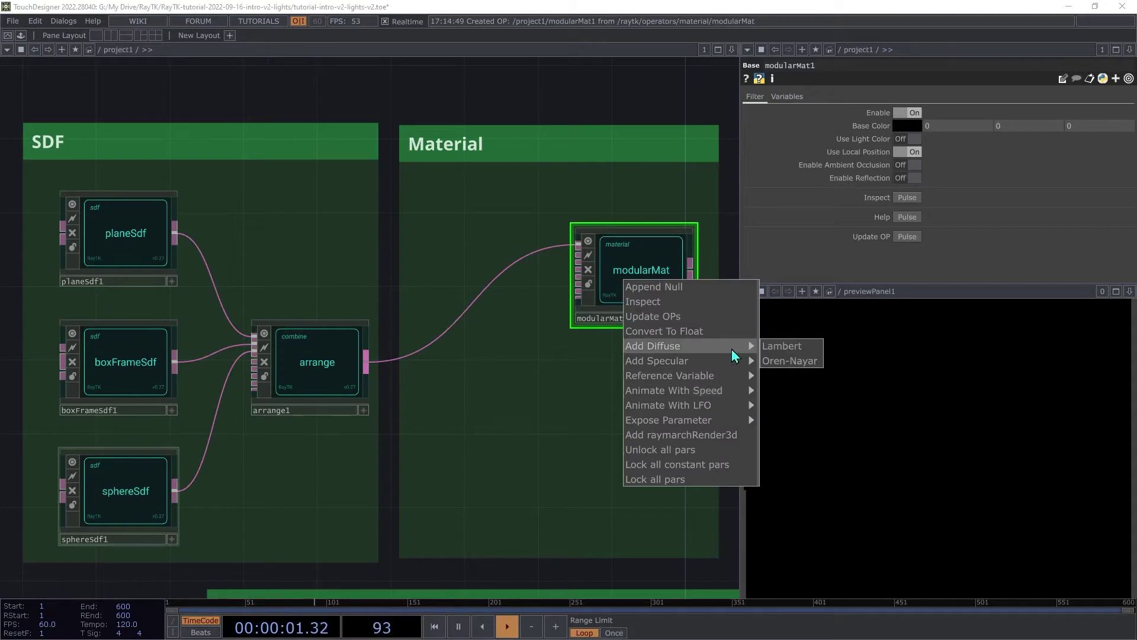
{"action": "left_click", "coordinate": [786, 361]}
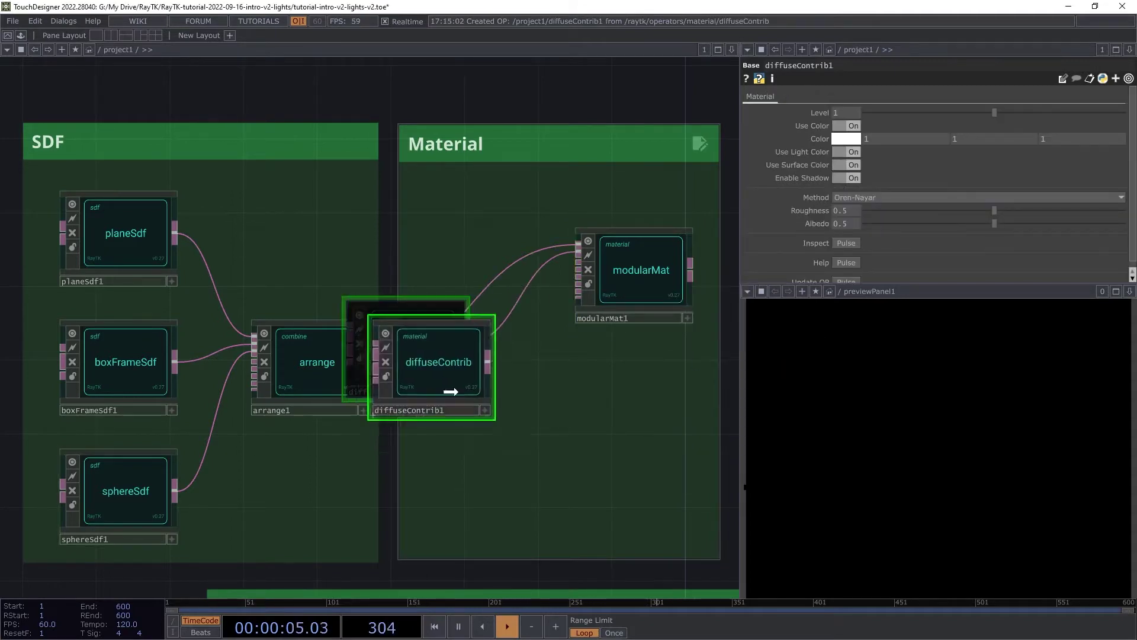
{"action": "left_click", "coordinate": [506, 429]}
{"action": "left_click", "coordinate": [664, 273]}
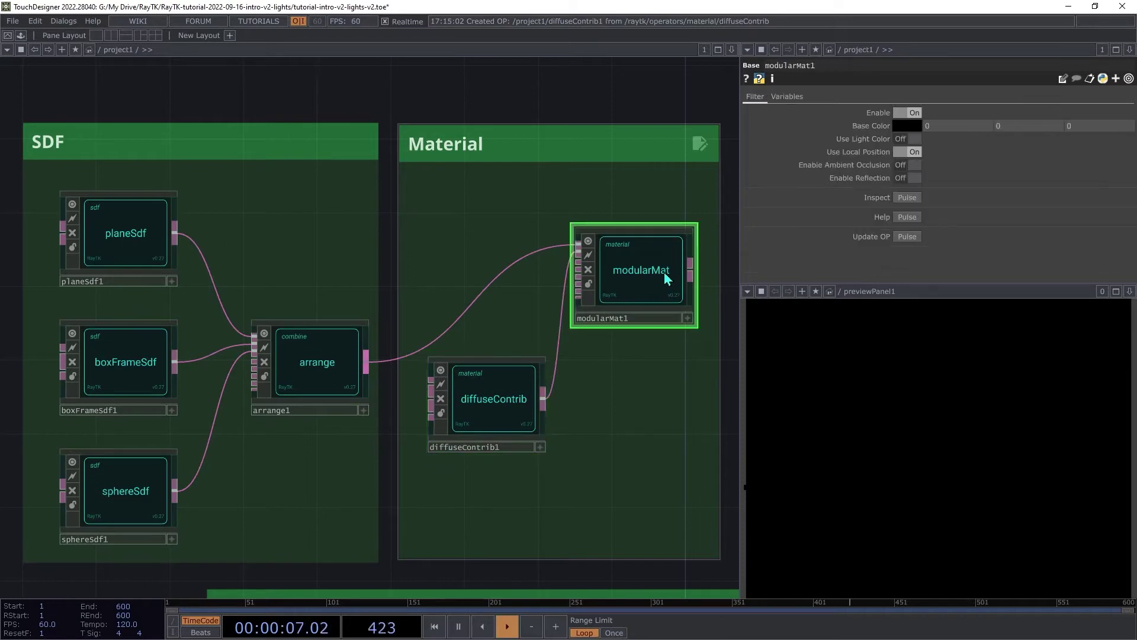
Add a GGX specular contribution and tidy the material, contribution and arrange1 node layout
{"action": "right_click", "coordinate": [665, 273]}
{"action": "mouse_move", "coordinate": [730, 357]}
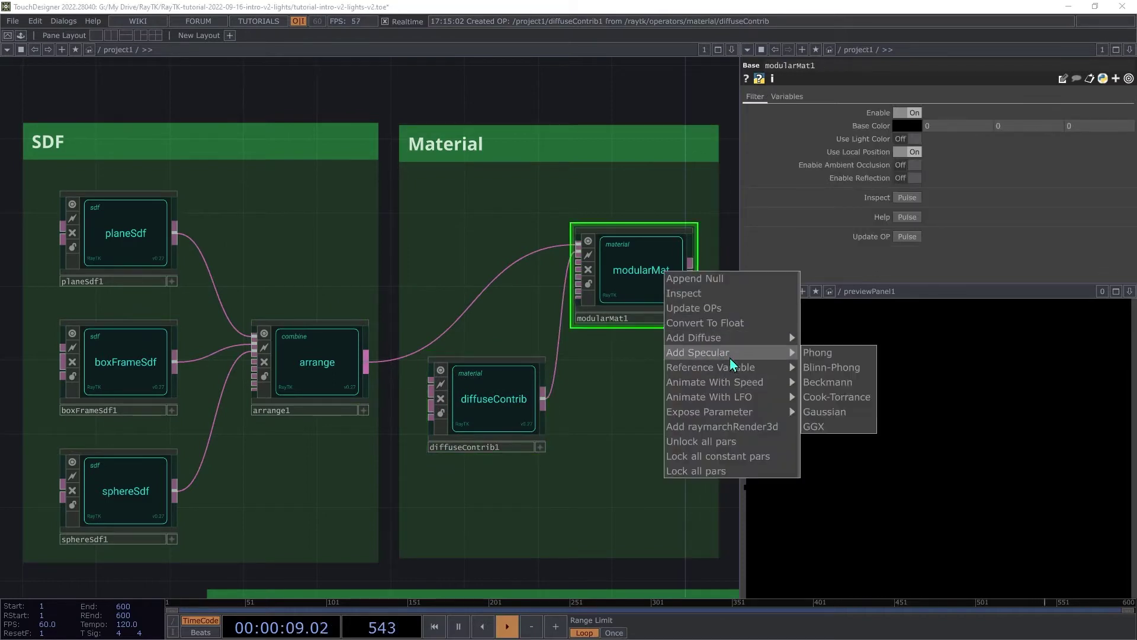
{"action": "left_click", "coordinate": [816, 427]}
{"action": "left_click_drag", "start_coordinate": [436, 325], "coordinate": [498, 491]}
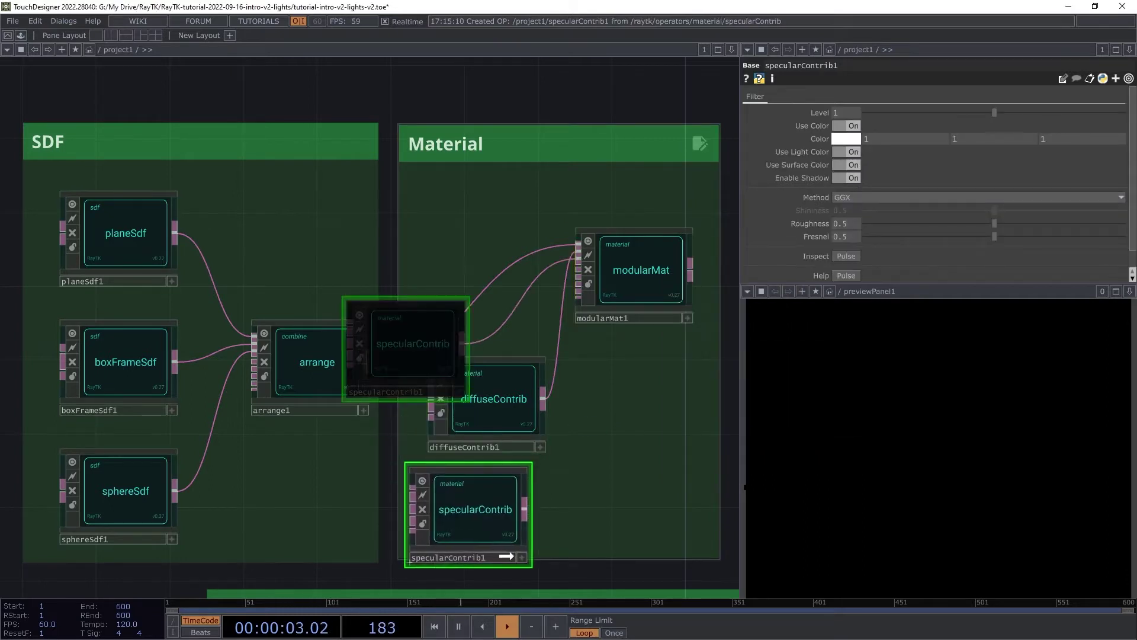
{"action": "left_click_drag", "start_coordinate": [506, 555], "coordinate": [525, 538]}
{"action": "left_click_drag", "start_coordinate": [506, 430], "coordinate": [505, 393]}
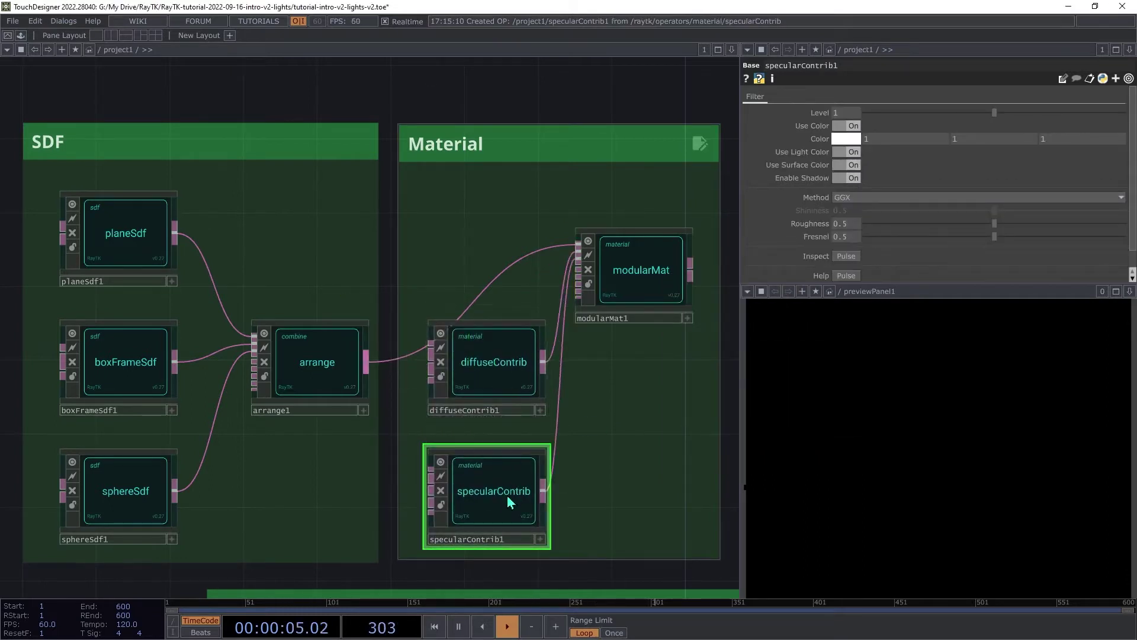
{"action": "left_click_drag", "start_coordinate": [509, 502], "coordinate": [501, 484]}
{"action": "left_click_drag", "start_coordinate": [631, 301], "coordinate": [634, 300]}
{"action": "left_click_drag", "start_coordinate": [340, 381], "coordinate": [331, 289]}
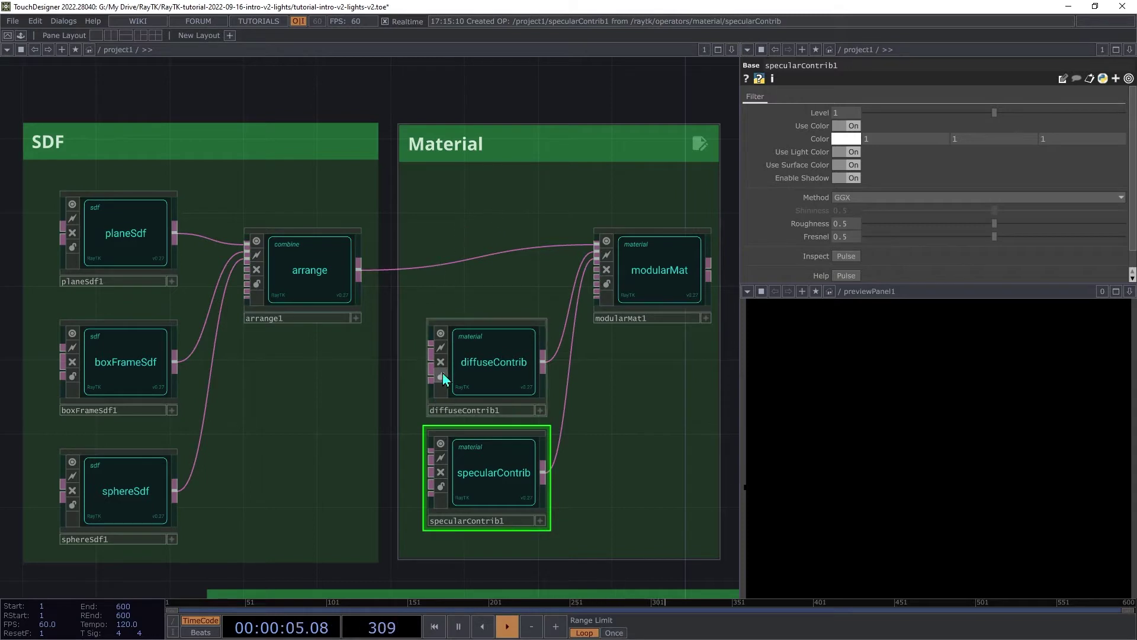
Set diffuseContrib1's Albedo to 1
{"action": "left_click", "coordinate": [492, 357]}
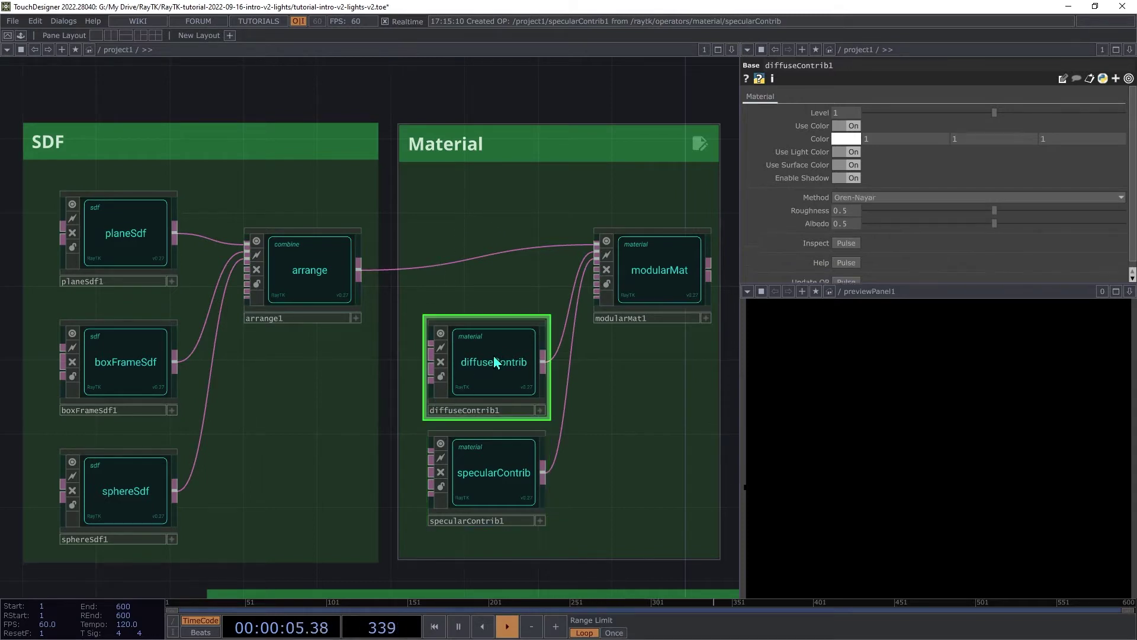
{"action": "left_click", "coordinate": [847, 223]}
{"action": "type", "text": "1"}
{"action": "key", "text": "Return"}
Set specularContrib1's colour to 0.5, 0.5, 1
{"action": "left_click", "coordinate": [493, 472]}
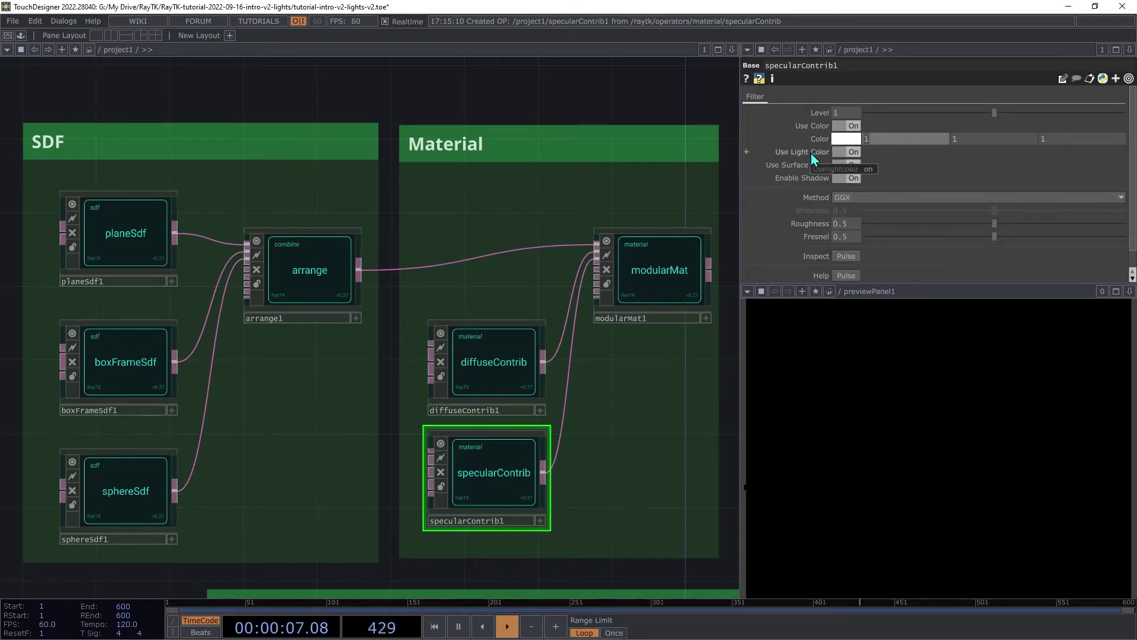
{"action": "type", "text": "0.5"}
{"action": "key", "text": "Tab"}
{"action": "type", "text": "0.5"}
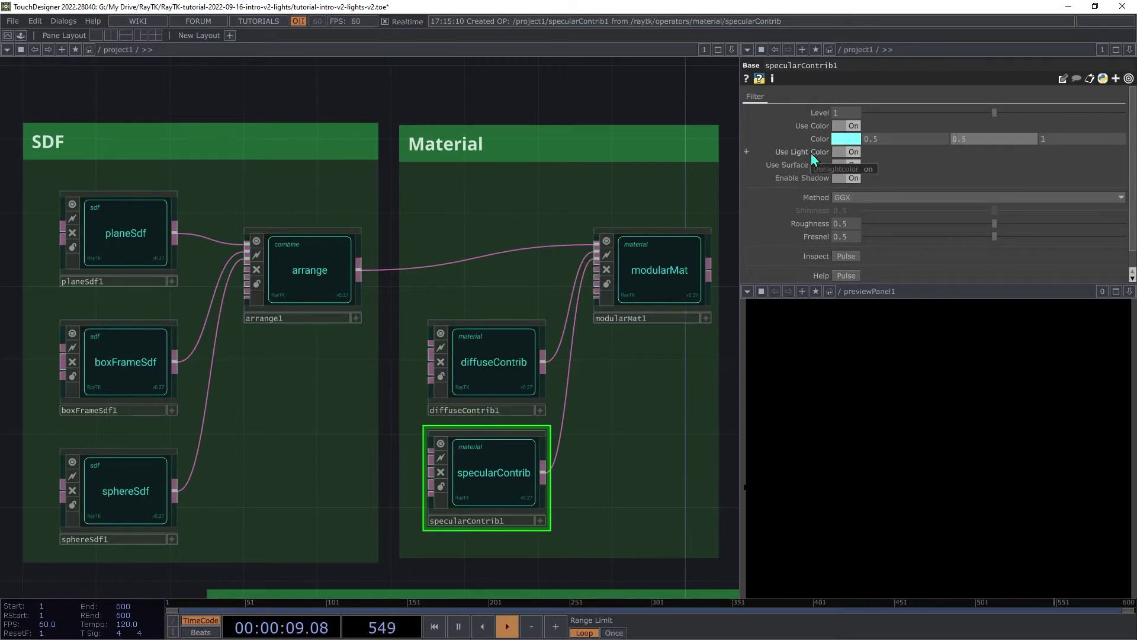
{"action": "key", "text": "Tab"}
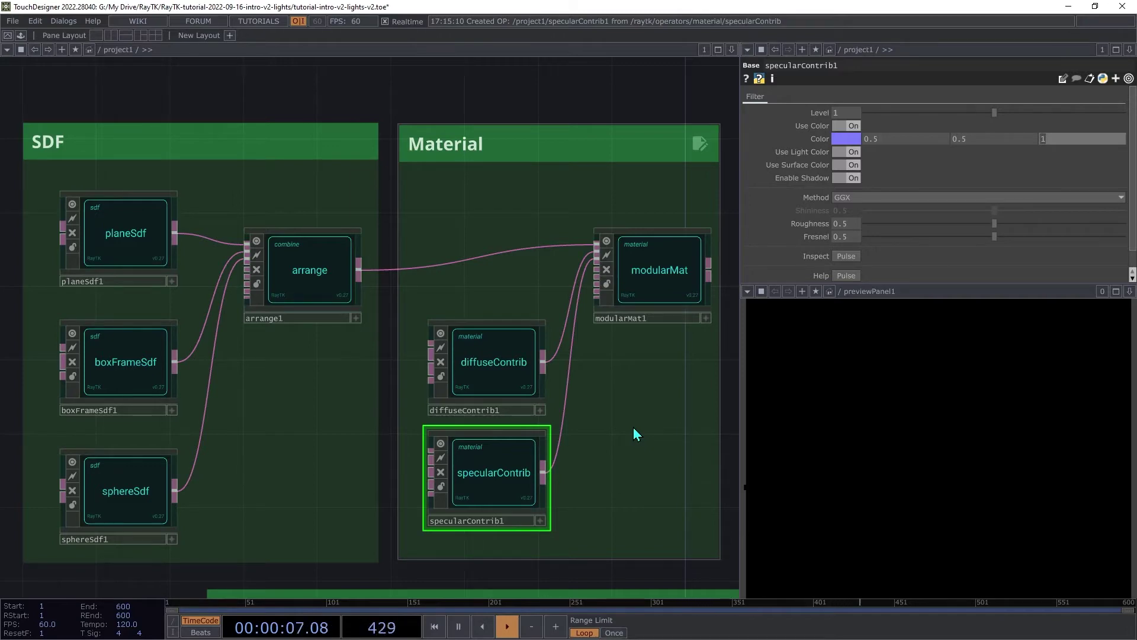
Wire modularMat1's output into raymarchRender3D to render the box frame and sphere
{"action": "key", "text": "h"}
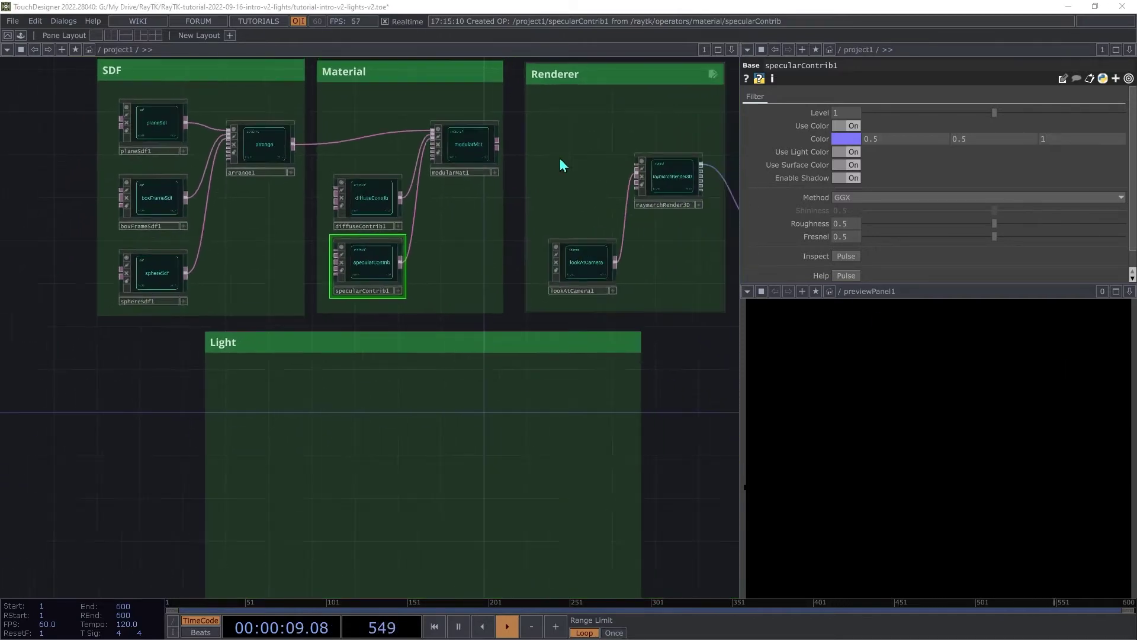
{"action": "left_click_drag", "start_coordinate": [461, 147], "coordinate": [574, 164]}
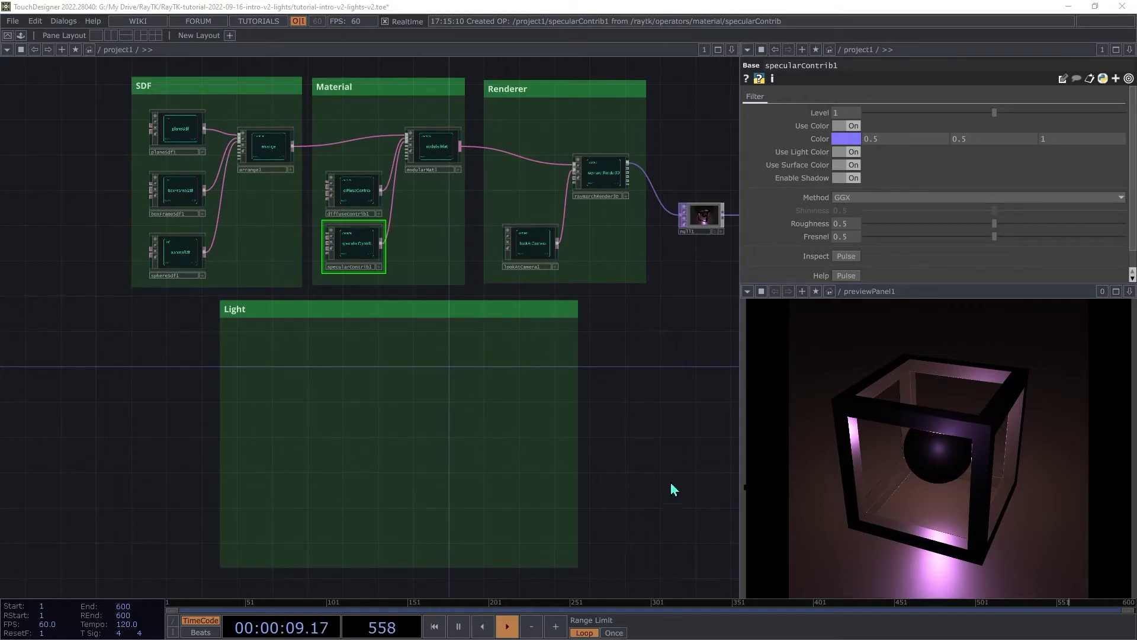
{"action": "left_click", "coordinate": [363, 192]}
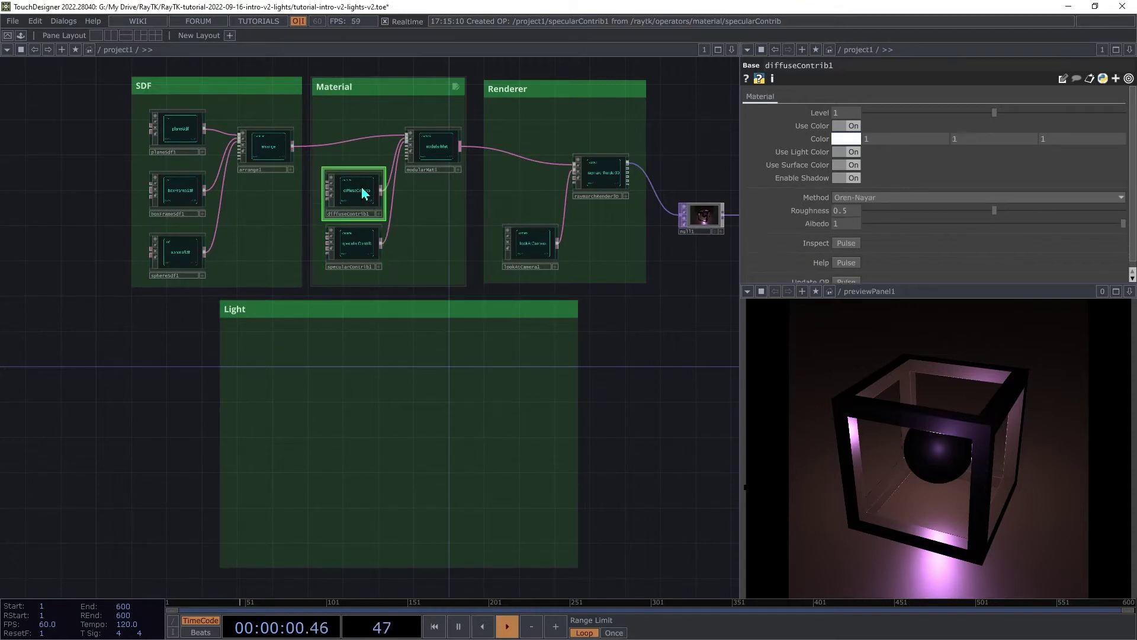
{"action": "left_click", "coordinate": [367, 247], "text": "ctrl"}
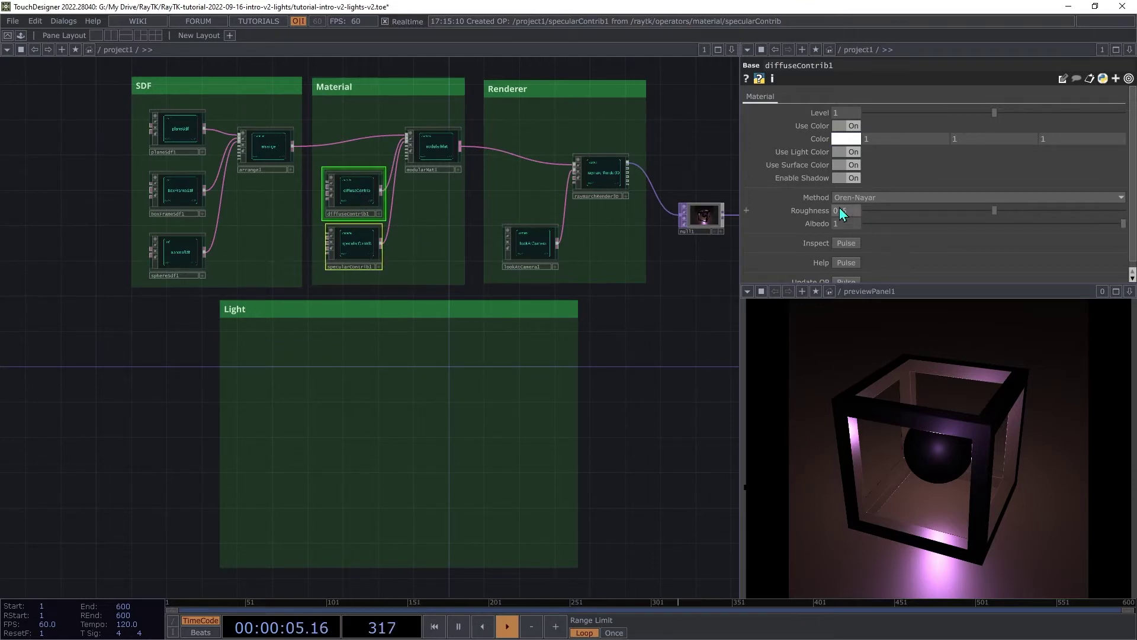
{"action": "right_click", "coordinate": [810, 203]}
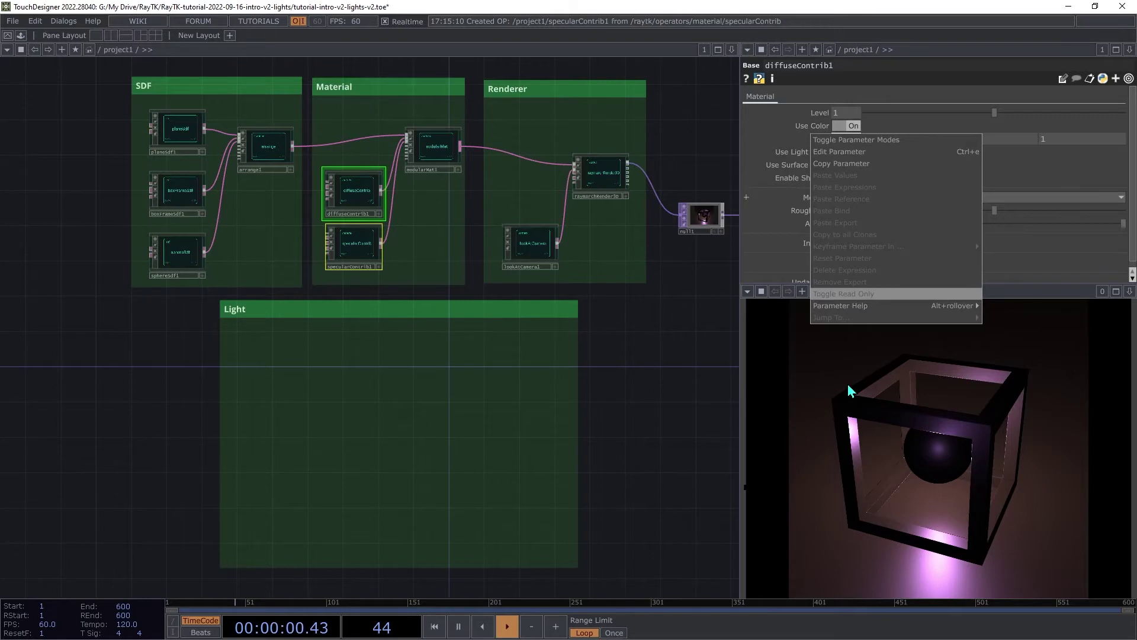
{"action": "left_click", "coordinate": [270, 148]}
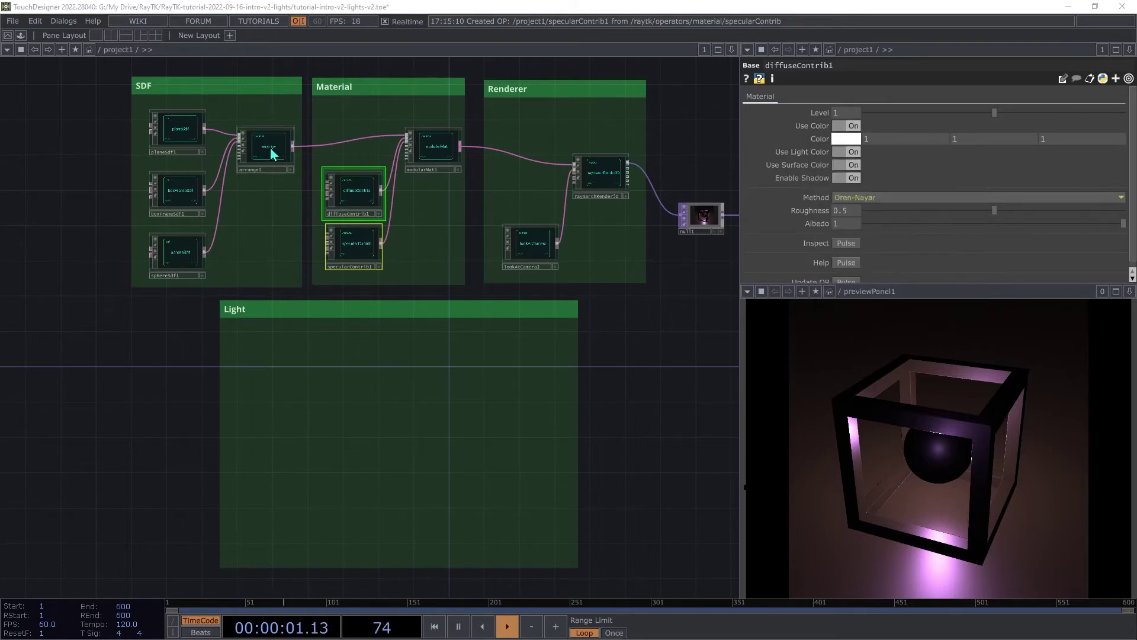
{"action": "left_click", "coordinate": [270, 148]}
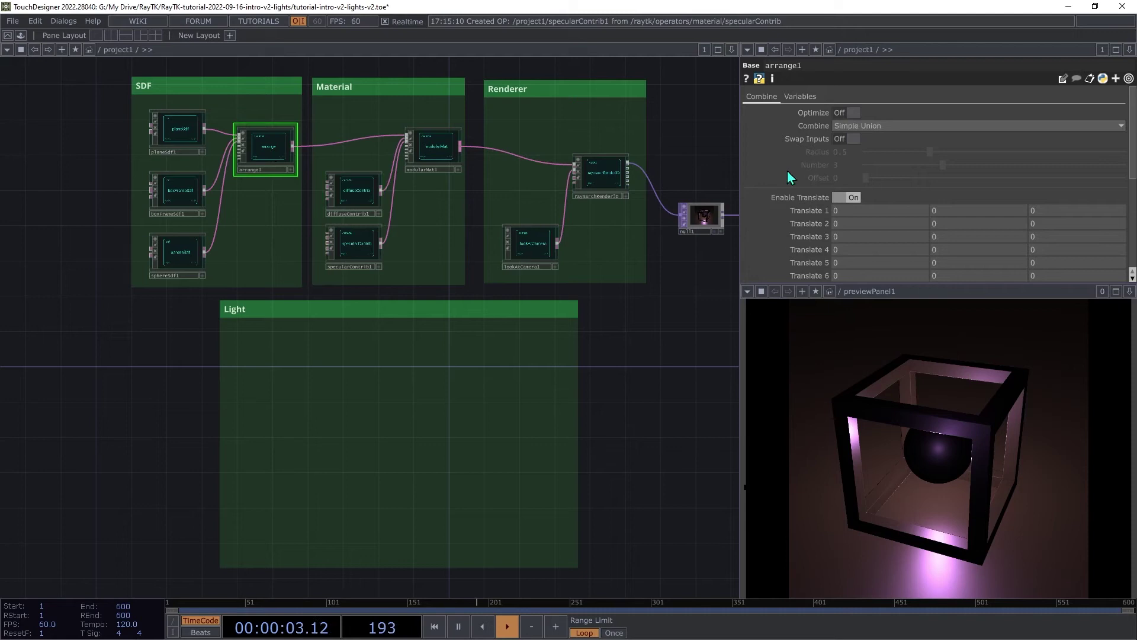
{"action": "right_click", "coordinate": [816, 126]}
{"action": "left_click", "coordinate": [852, 317]}
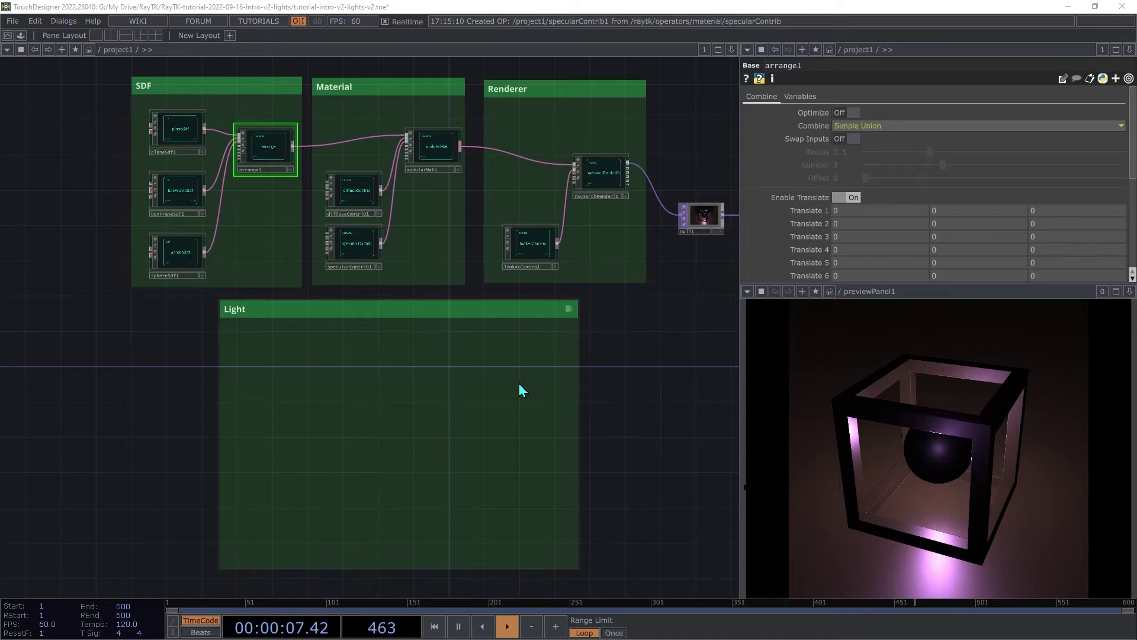
Create pointLight1, wire it into the renderer's light input, and move it into the Light box
{"action": "key", "text": "alt+r"}
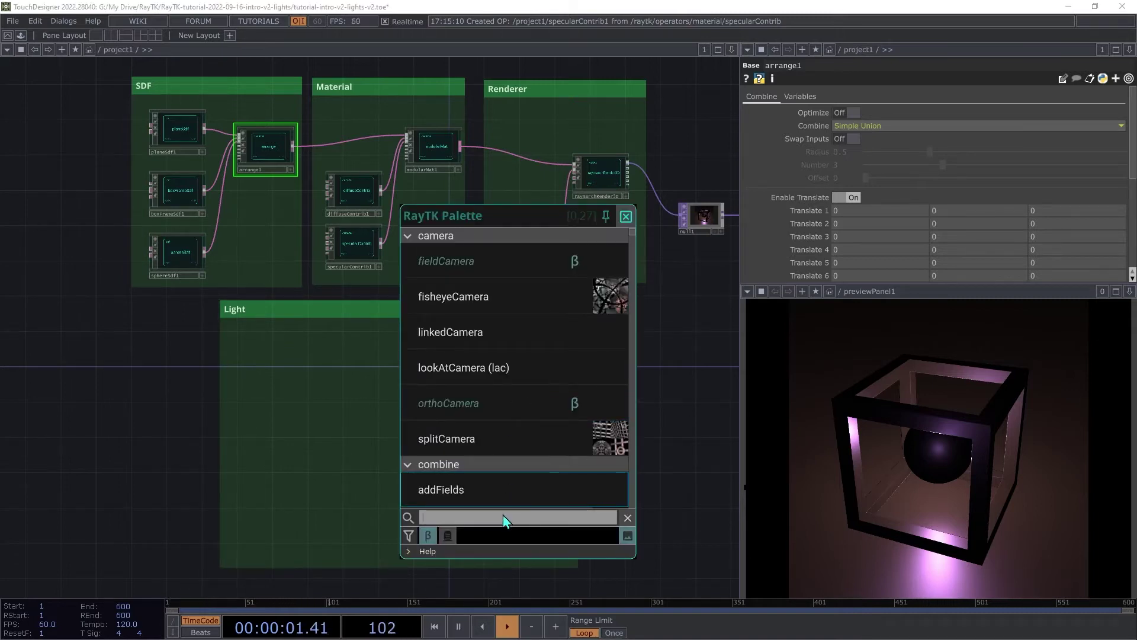
{"action": "type", "text": "pointl"}
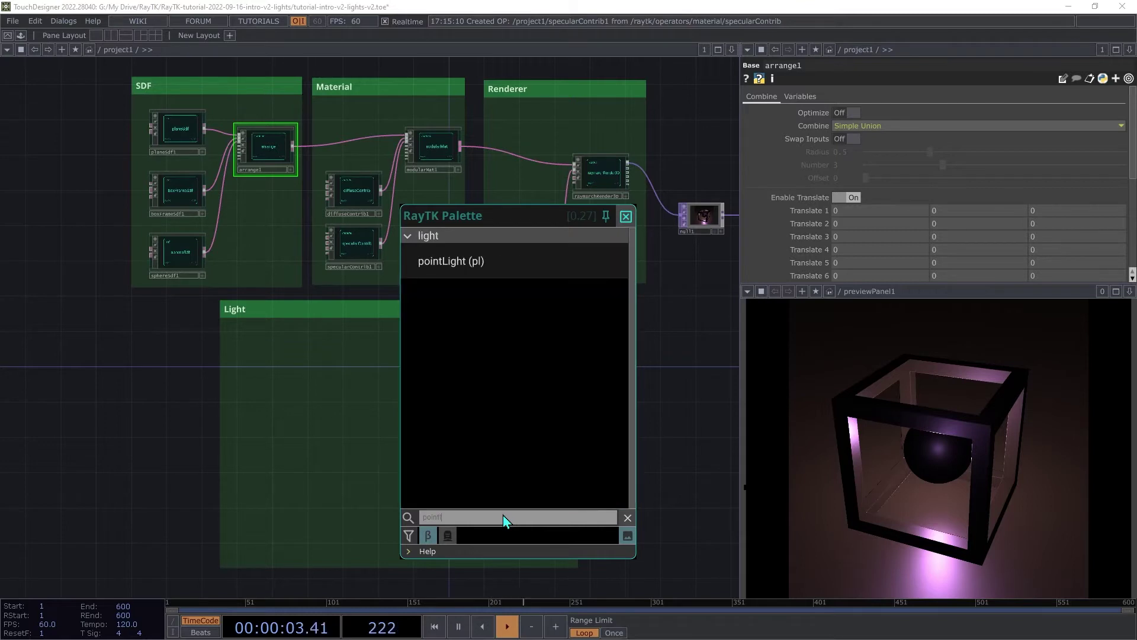
{"action": "left_click", "coordinate": [441, 262]}
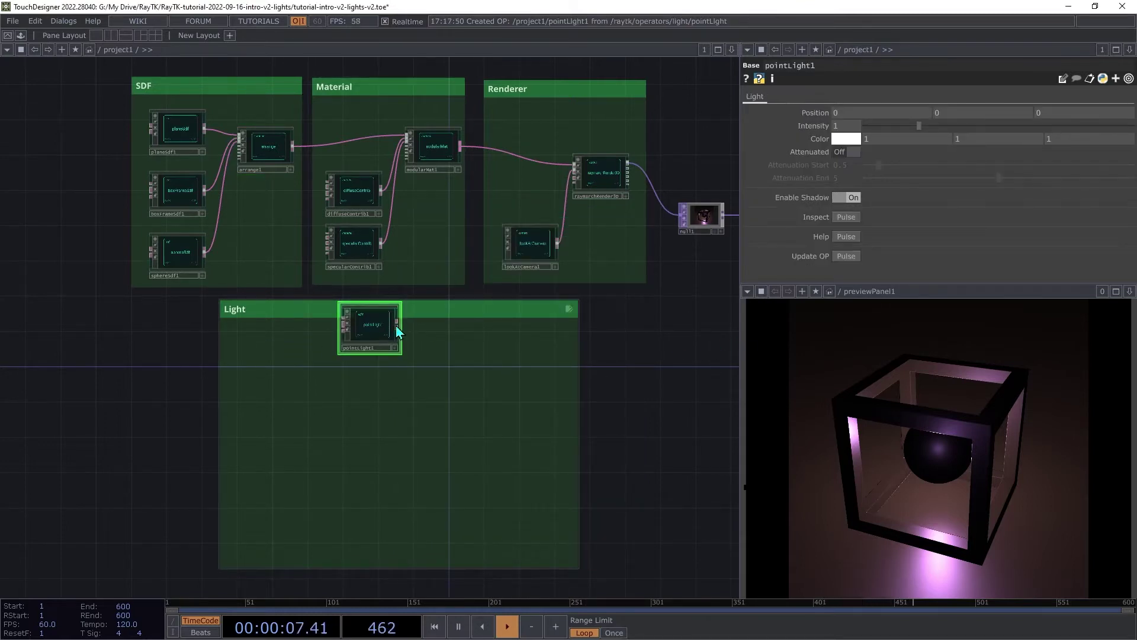
{"action": "left_click_drag", "start_coordinate": [401, 331], "coordinate": [559, 175]}
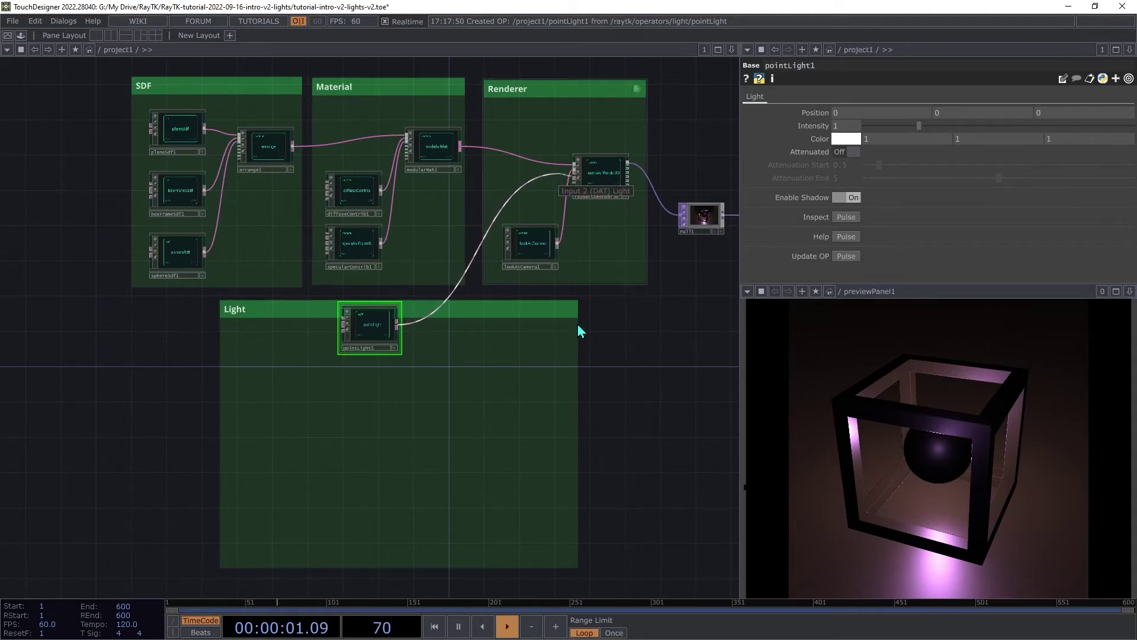
{"action": "left_click_drag", "start_coordinate": [368, 339], "coordinate": [493, 364]}
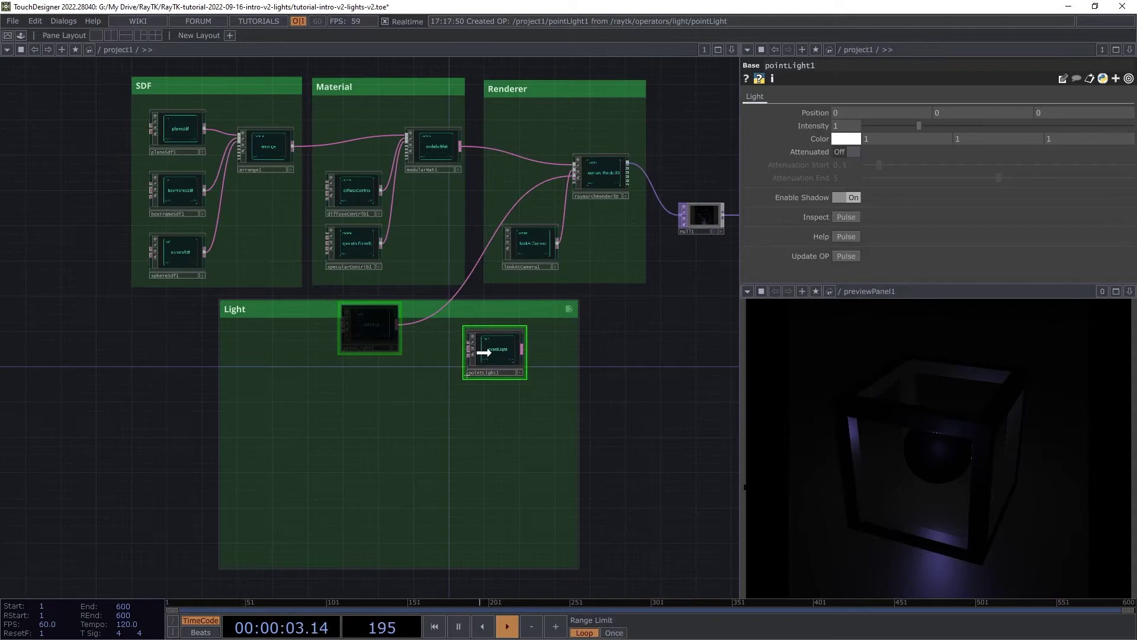
{"action": "key", "text": "shift+h"}
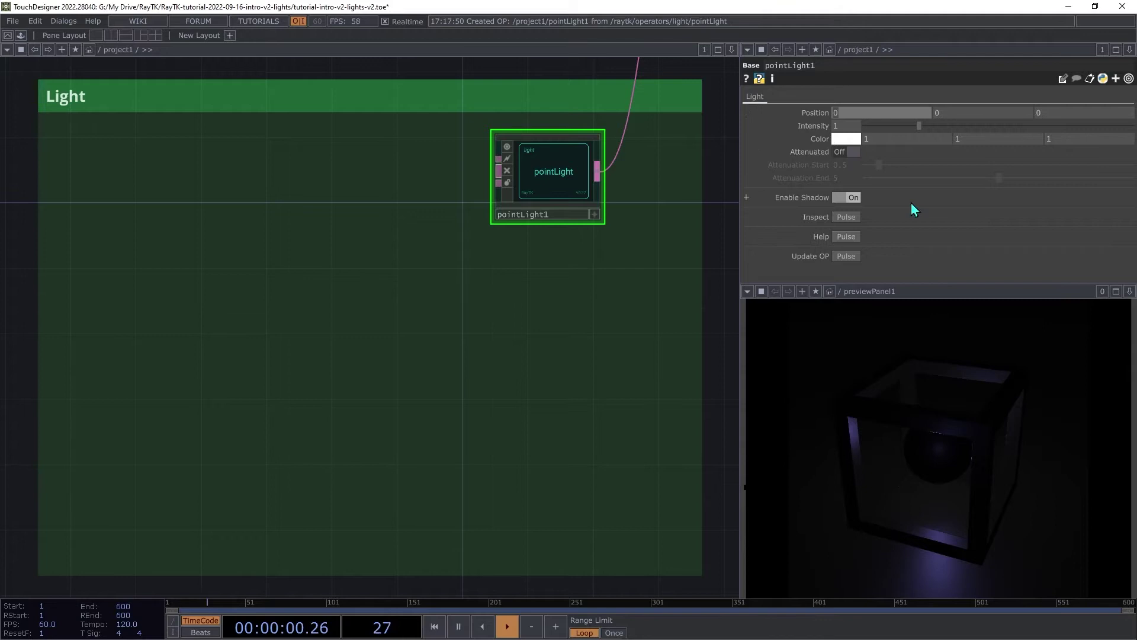
Set pointLight1's position to 2, 3, 3
{"action": "type", "text": "2"}
{"action": "key", "text": "Tab"}
{"action": "type", "text": "3"}
{"action": "key", "text": "Tab"}
{"action": "type", "text": "3"}
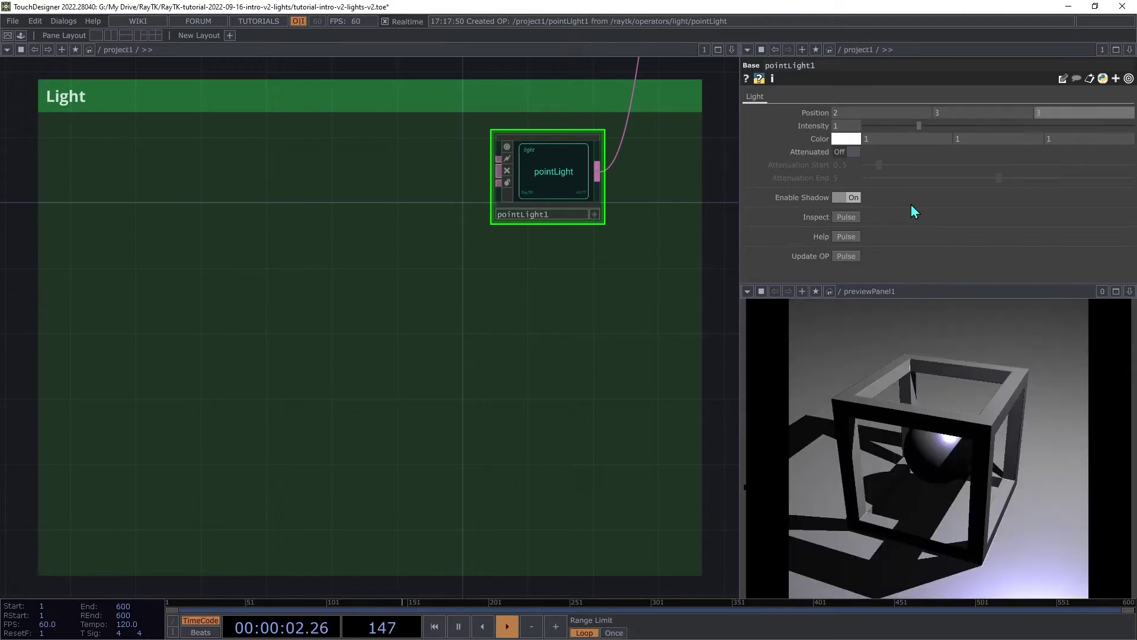
{"action": "key", "text": "Tab"}
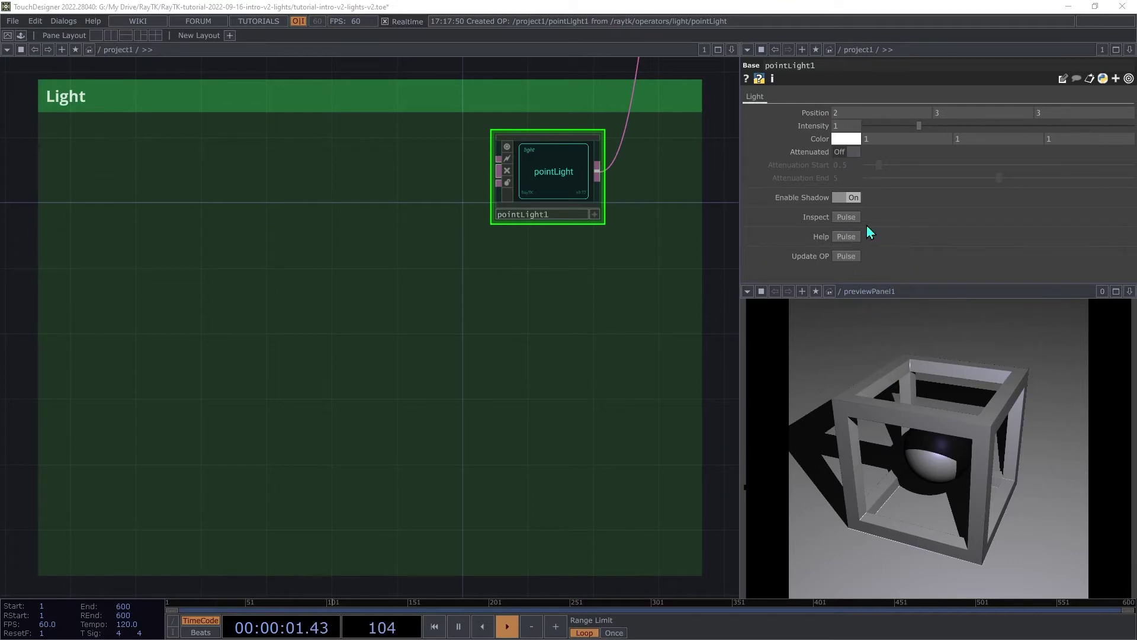
Turn on Attenuated for pointLight1 with Attenuation Start 5 and End 7
{"action": "left_click", "coordinate": [849, 151]}
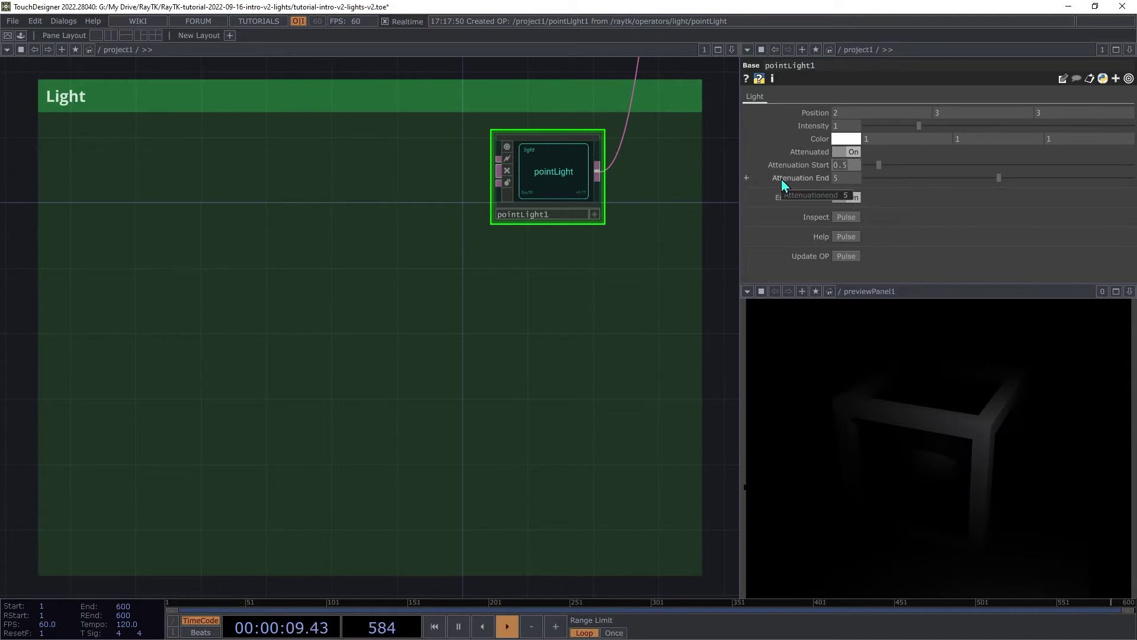
{"action": "type", "text": "5"}
{"action": "key", "text": "Tab"}
{"action": "type", "text": "7"}
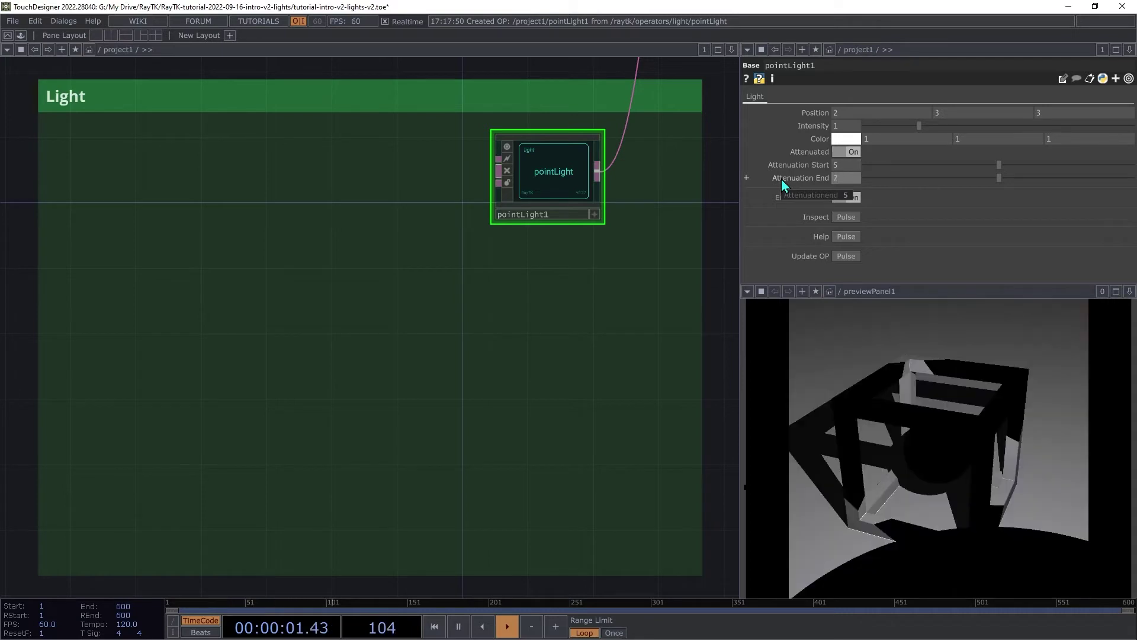
{"action": "key", "text": "Tab"}
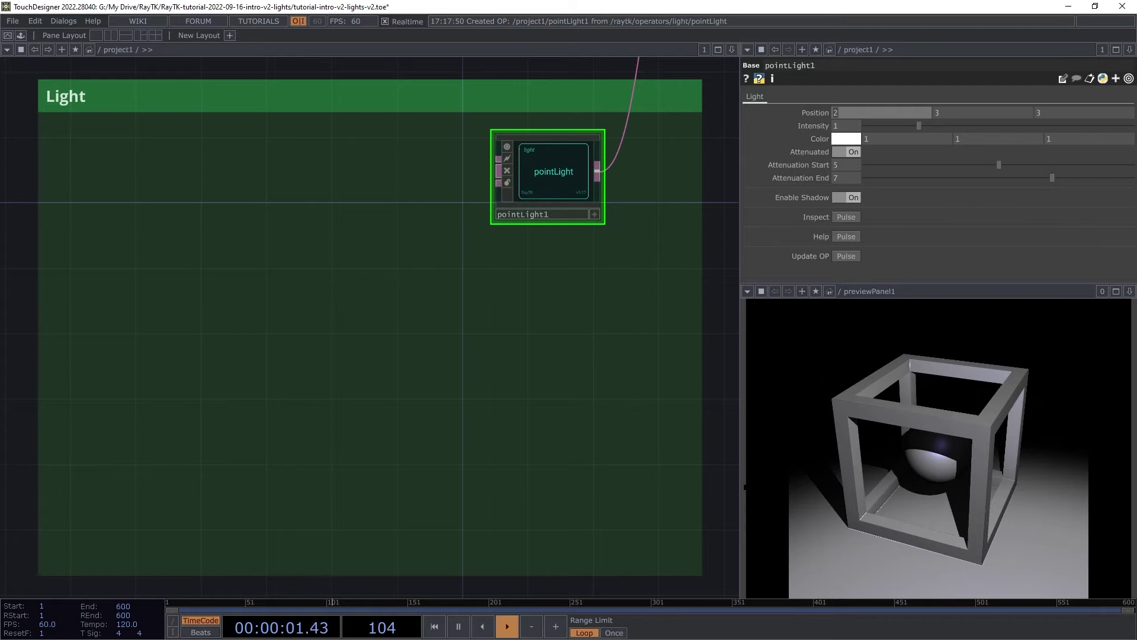
Turn off pointLight1's Attenuated option and wire a new colorRampField1 into its Color Field input
{"action": "left_click", "coordinate": [848, 151]}
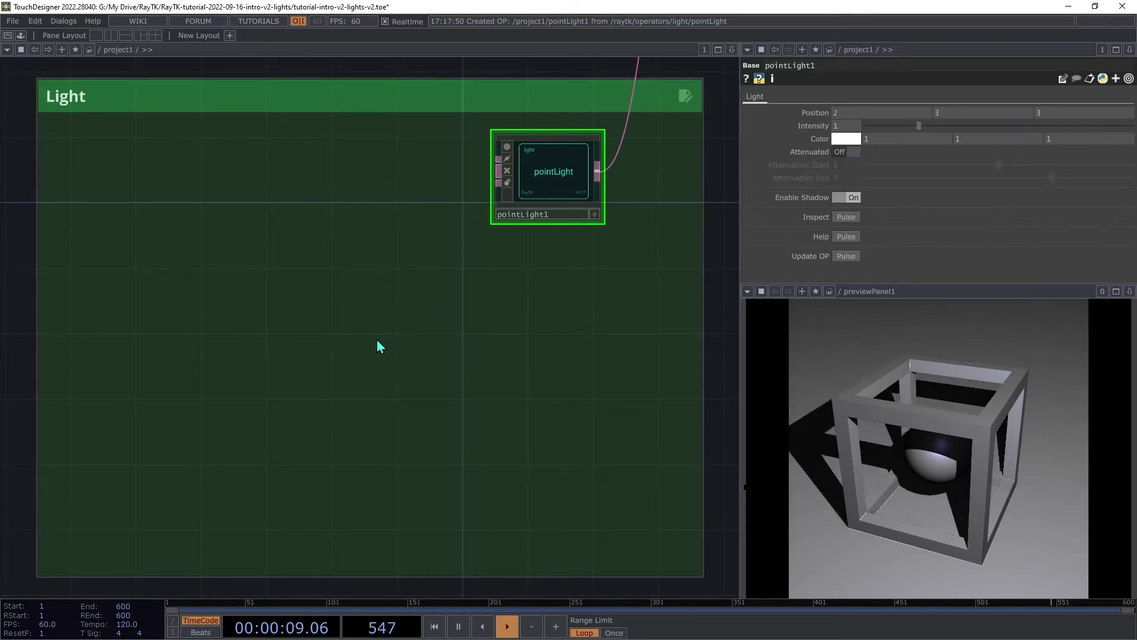
{"action": "key", "text": "alt+r"}
{"action": "type", "text": "colorR"}
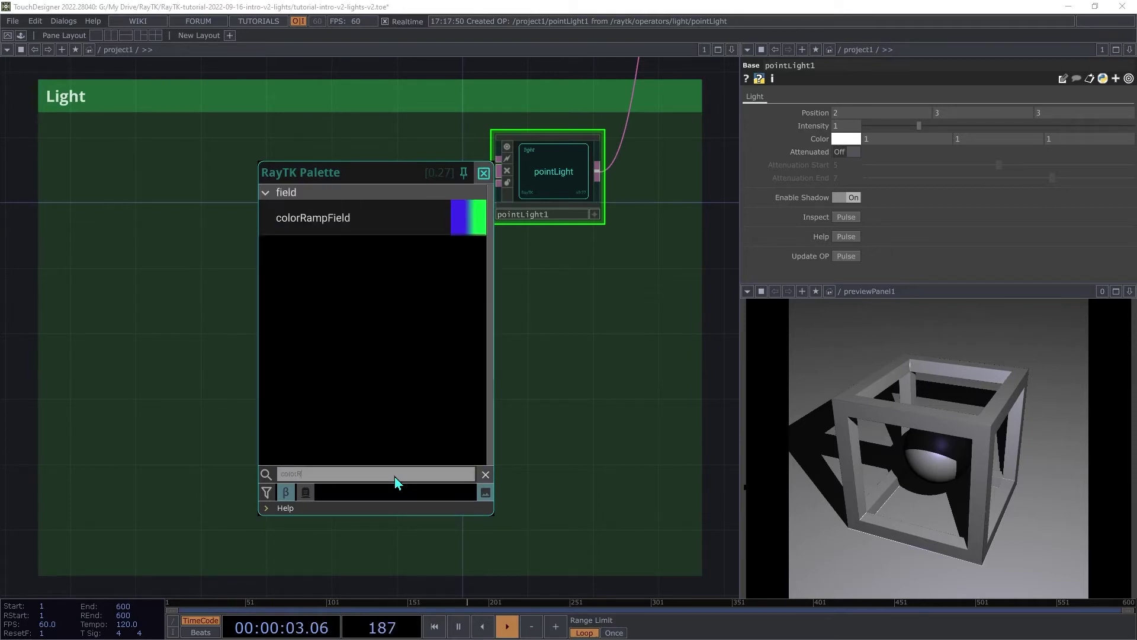
{"action": "left_click", "coordinate": [343, 220]}
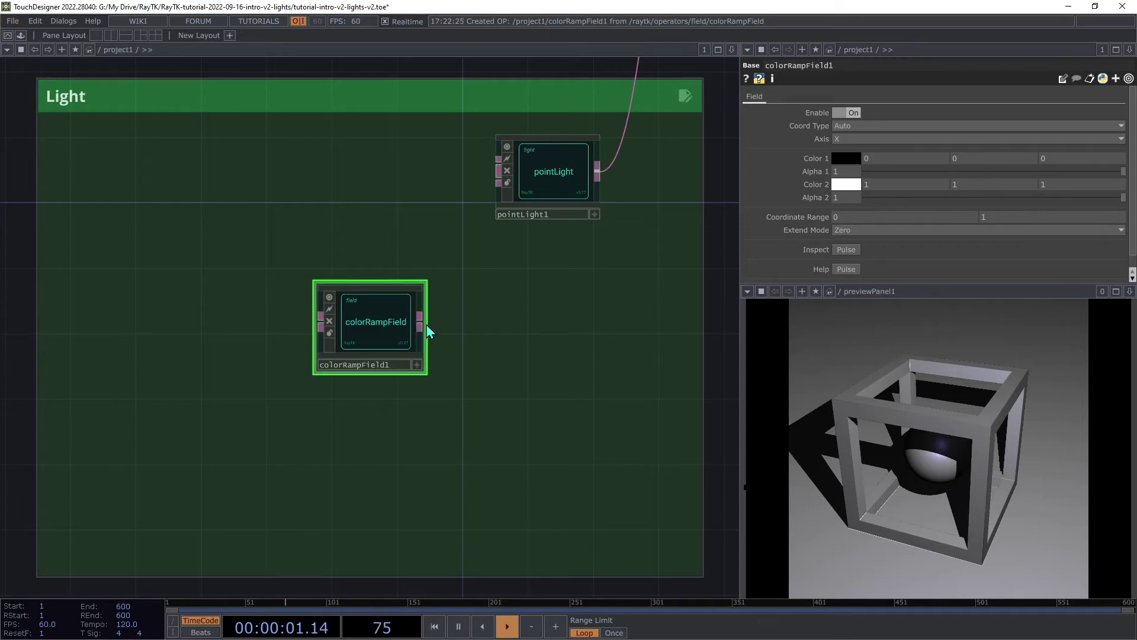
{"action": "left_click_drag", "start_coordinate": [420, 324], "coordinate": [484, 163]}
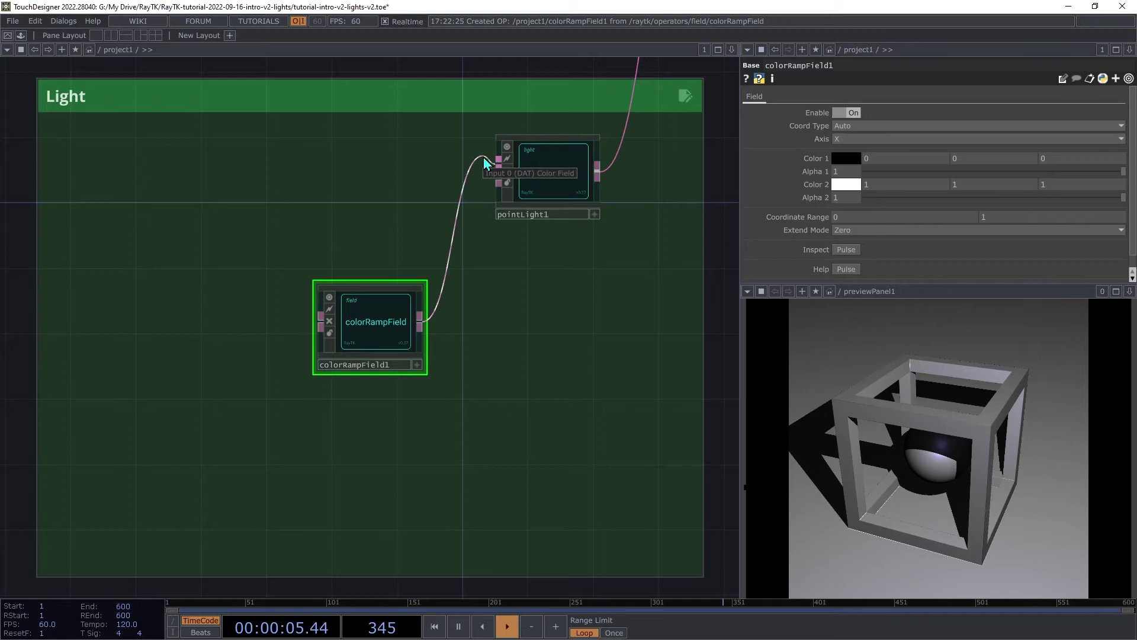
{"action": "left_click_drag", "start_coordinate": [484, 163], "coordinate": [487, 165]}
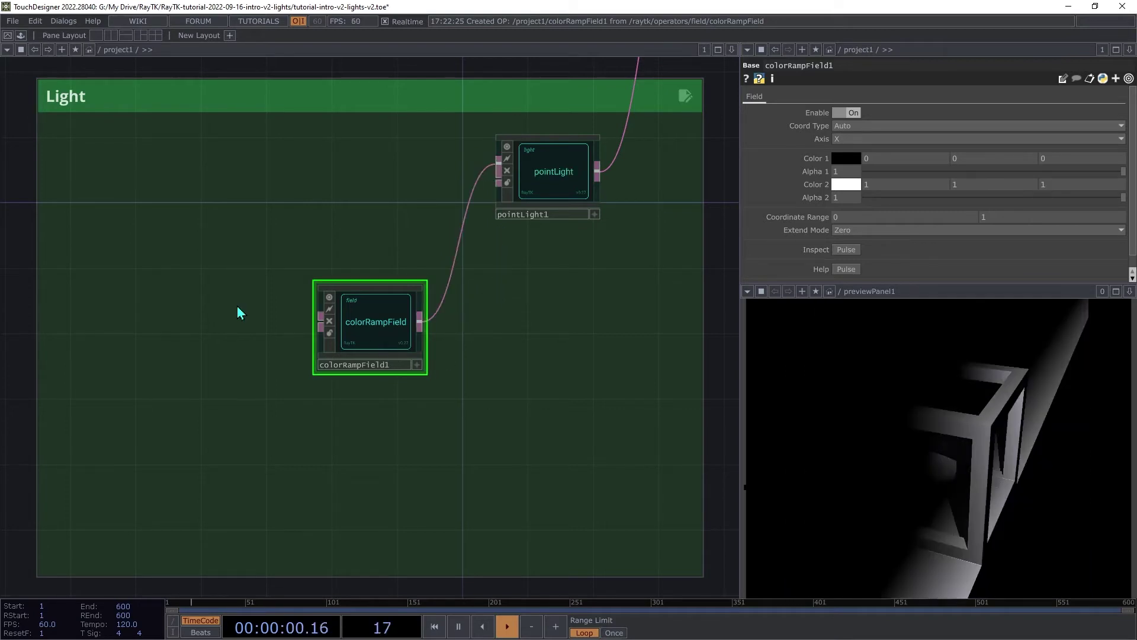
Add a waveField1 left of colorRampField1 and feed it into colorRampField1
{"action": "key", "text": "ctrl+b"}
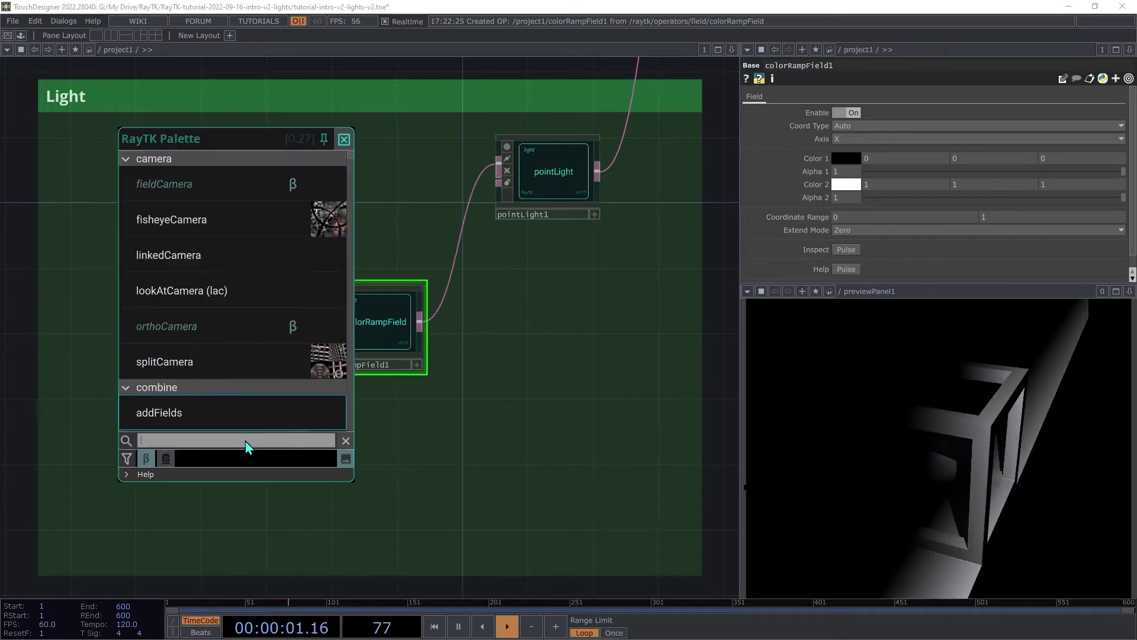
{"action": "type", "text": "wa"}
{"action": "left_click", "coordinate": [197, 188]}
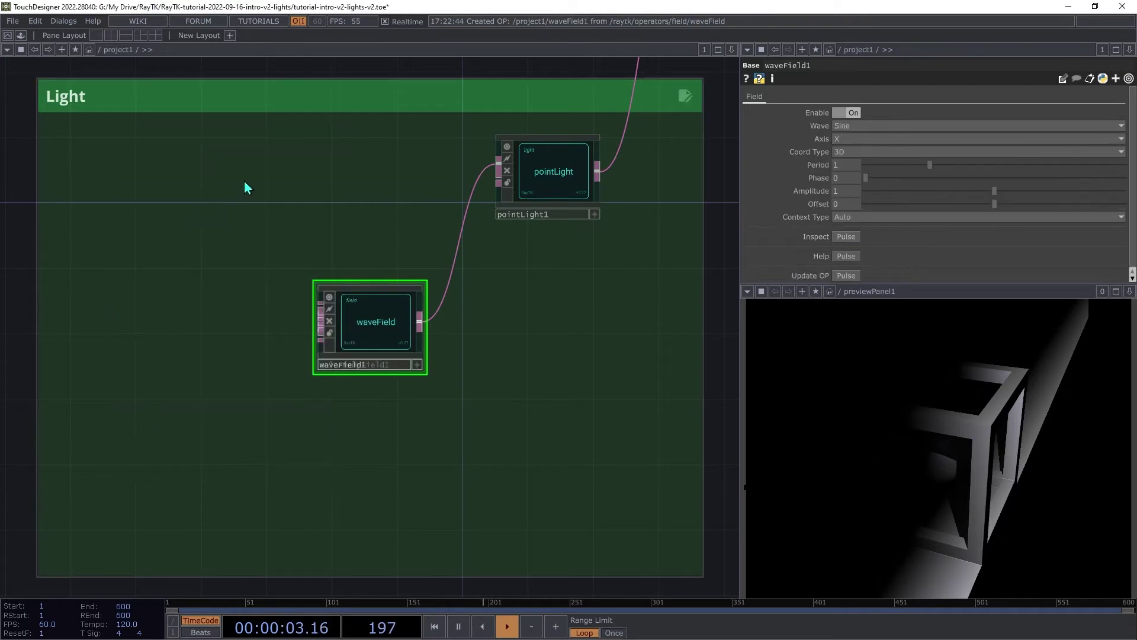
{"action": "left_click", "coordinate": [185, 363]}
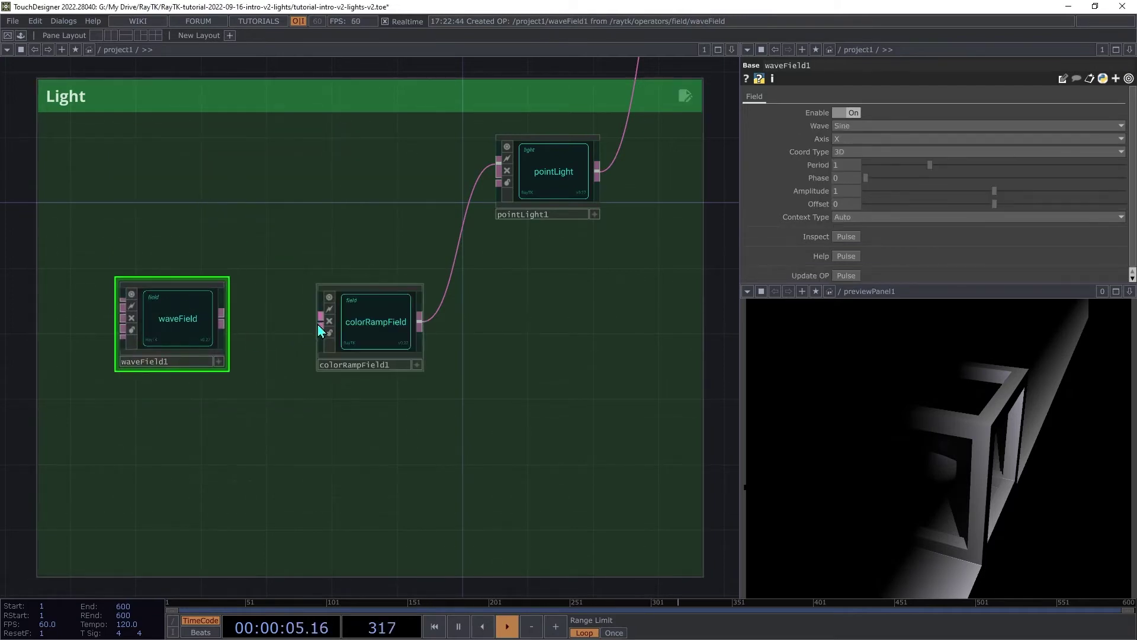
{"action": "left_click_drag", "start_coordinate": [321, 326], "coordinate": [244, 334]}
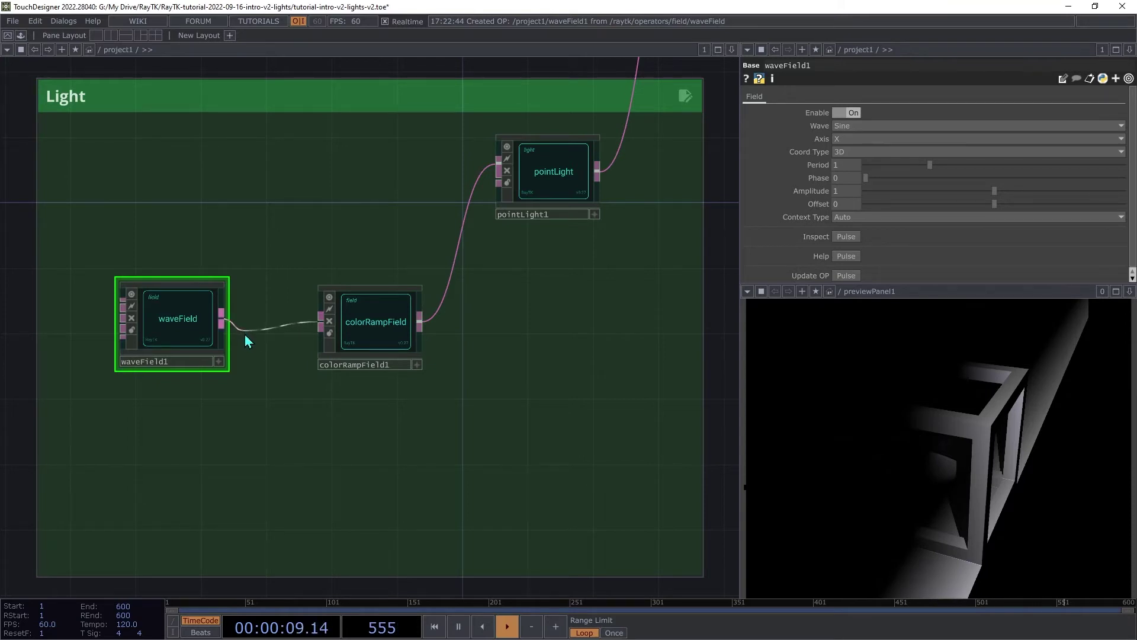
Set colorRampField1's Coordinate Range to -1, 1 and waveField1's Period to 8, then edit Color 1
{"action": "left_click", "coordinate": [373, 344]}
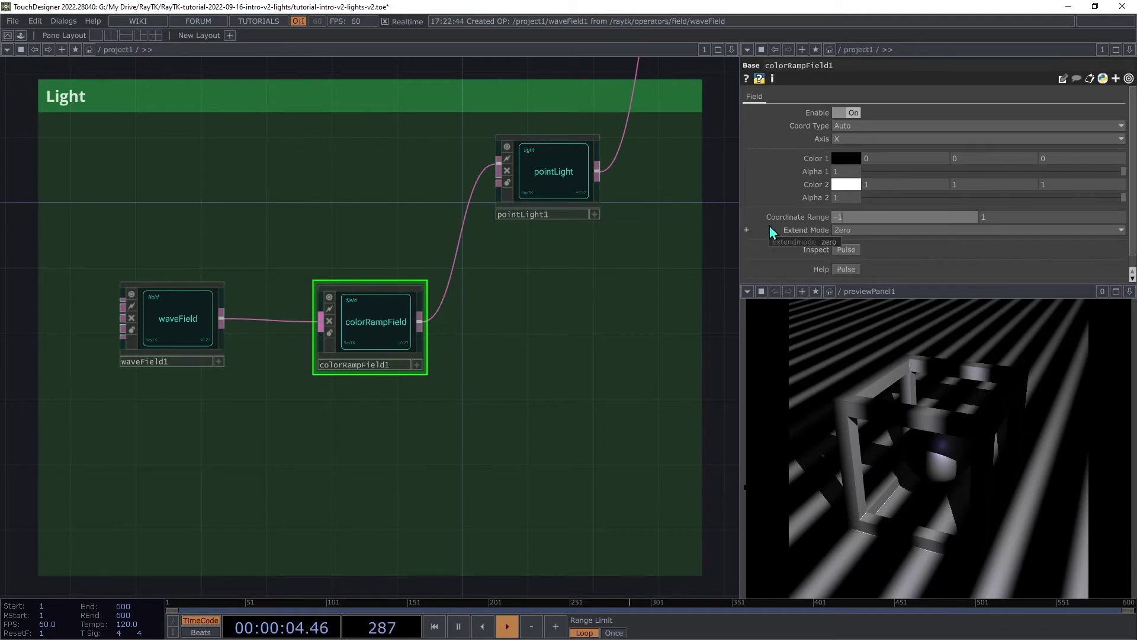
{"action": "left_click", "coordinate": [180, 334]}
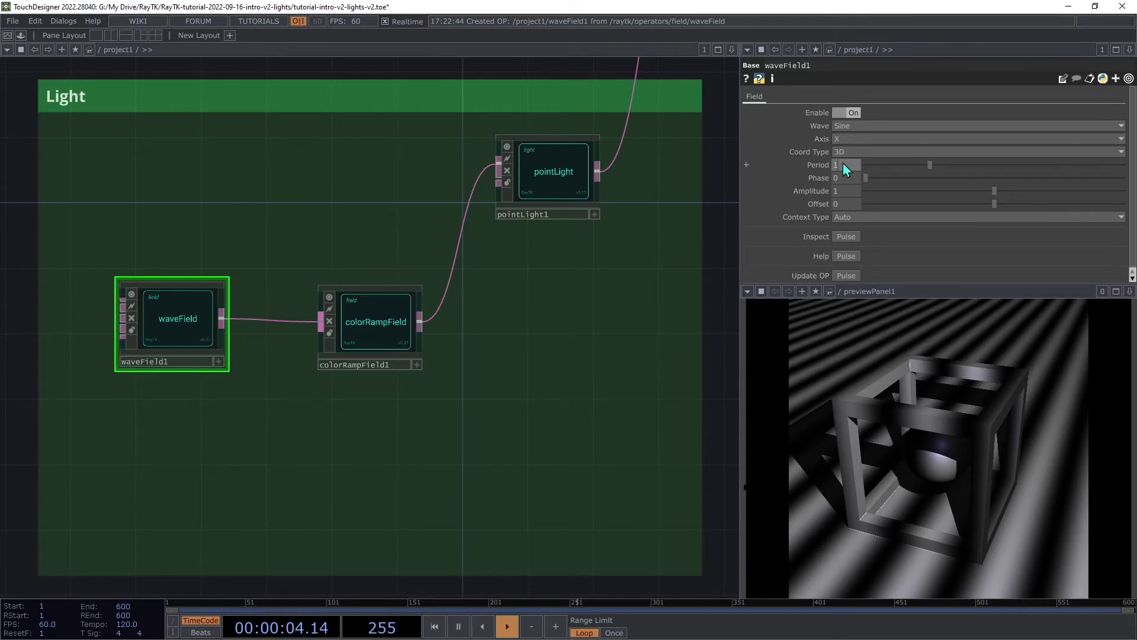
{"action": "scroll", "coordinate": [791, 176], "scroll_direction": "up", "scroll_amount": 7}
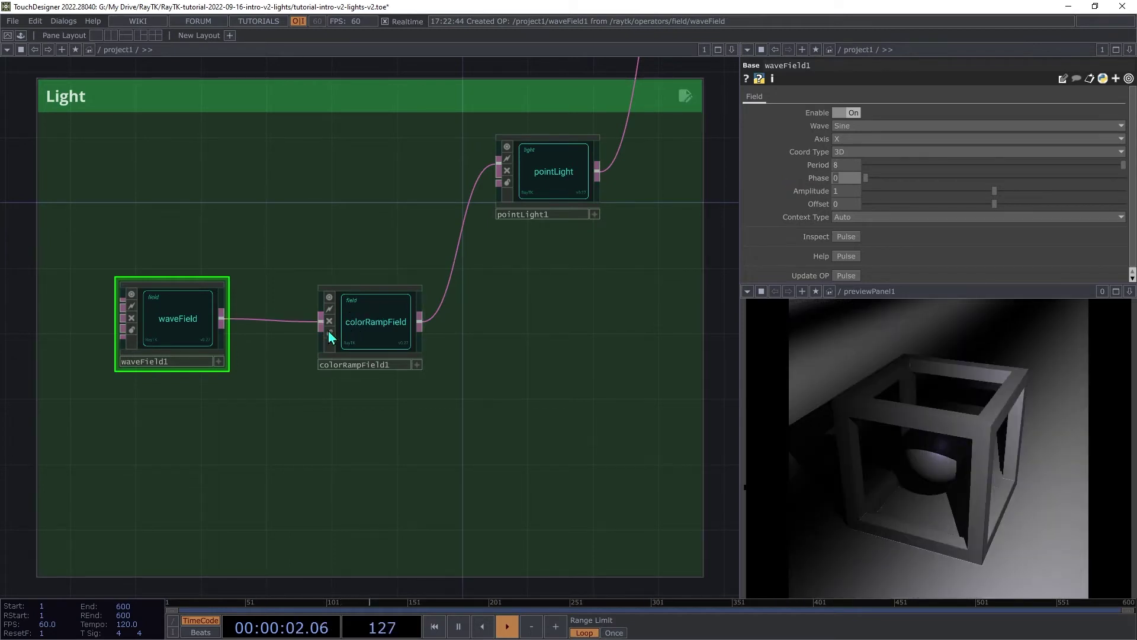
{"action": "left_click", "coordinate": [391, 322]}
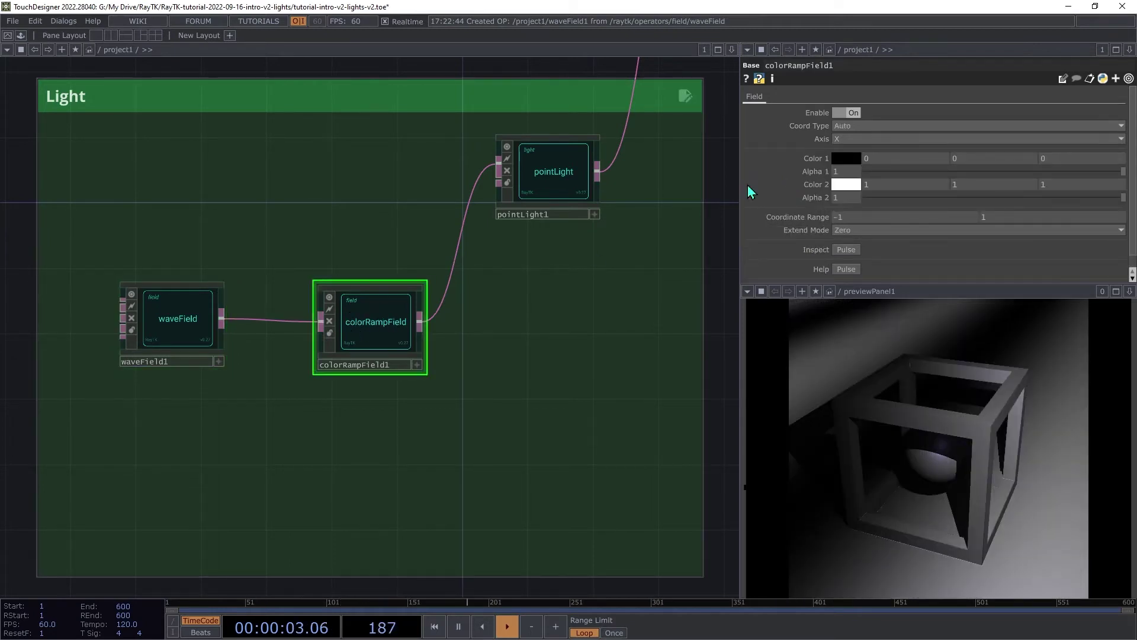
{"action": "left_click", "coordinate": [846, 158]}
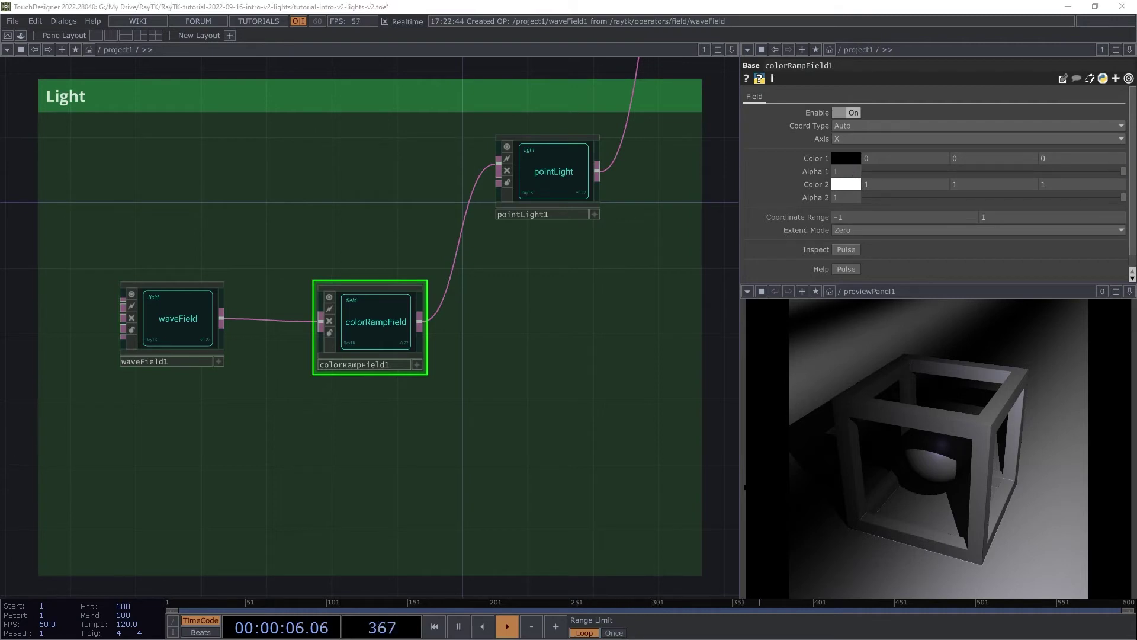
Make colorRampField1's Color 1 orange and Color 2 cyan
{"action": "left_click_drag", "start_coordinate": [941, 290], "coordinate": [521, 122]}
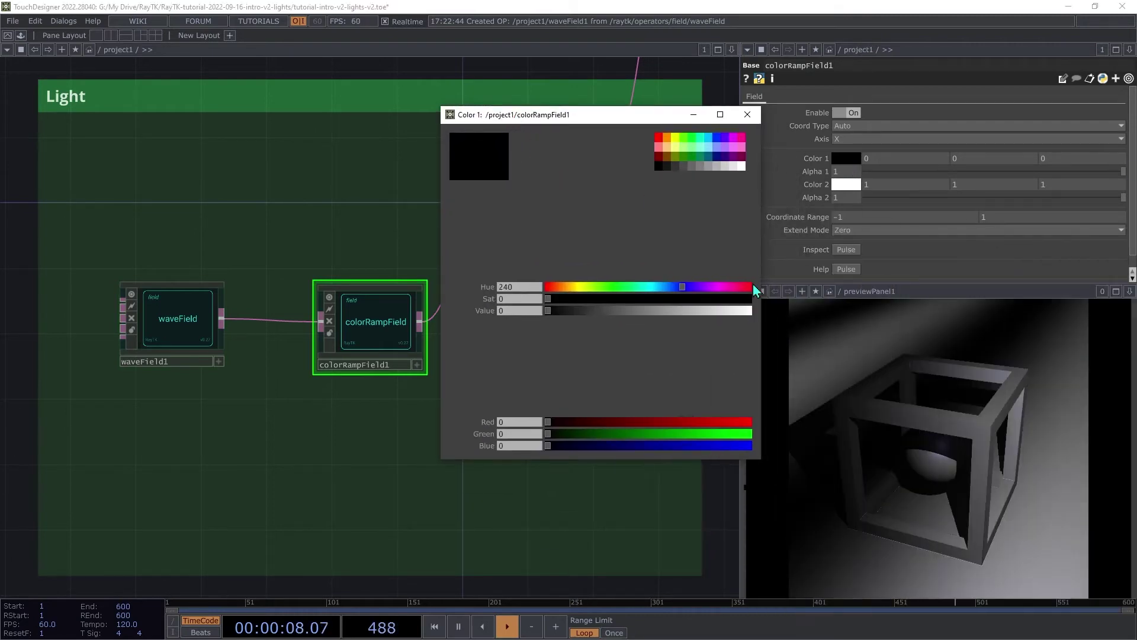
{"action": "left_click", "coordinate": [668, 138]}
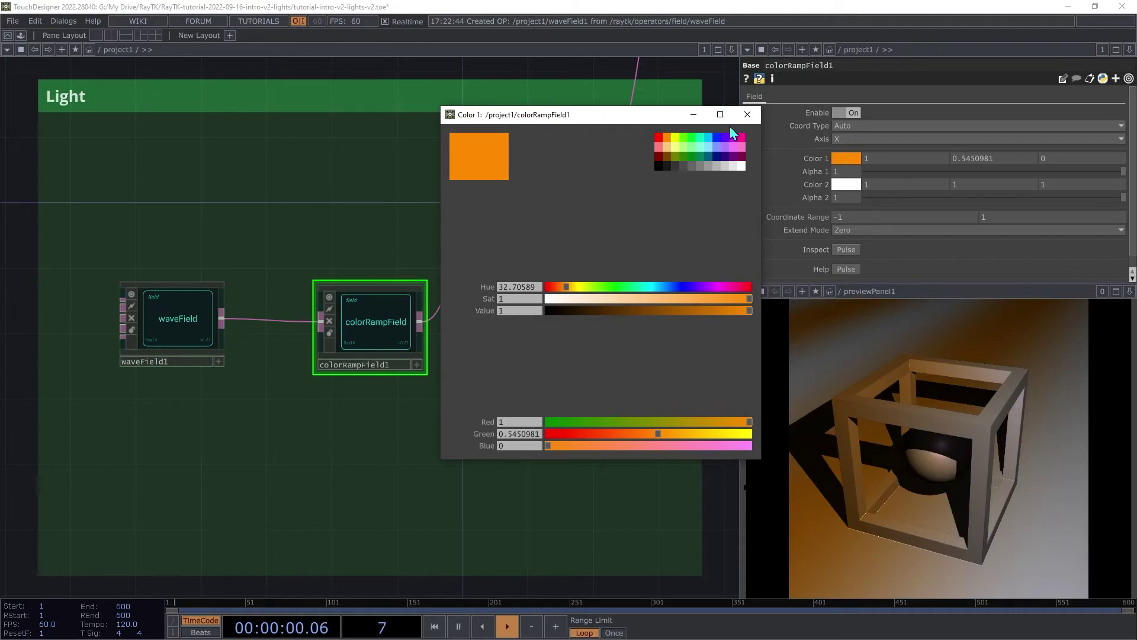
{"action": "left_click", "coordinate": [748, 115]}
{"action": "left_click", "coordinate": [846, 184]}
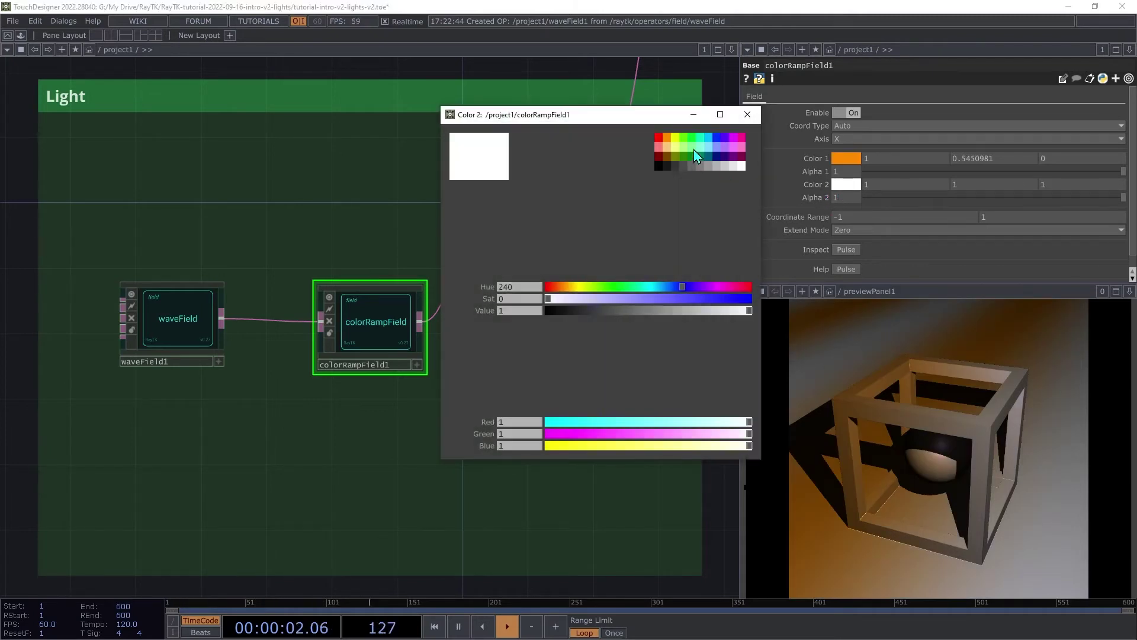
{"action": "left_click", "coordinate": [709, 138]}
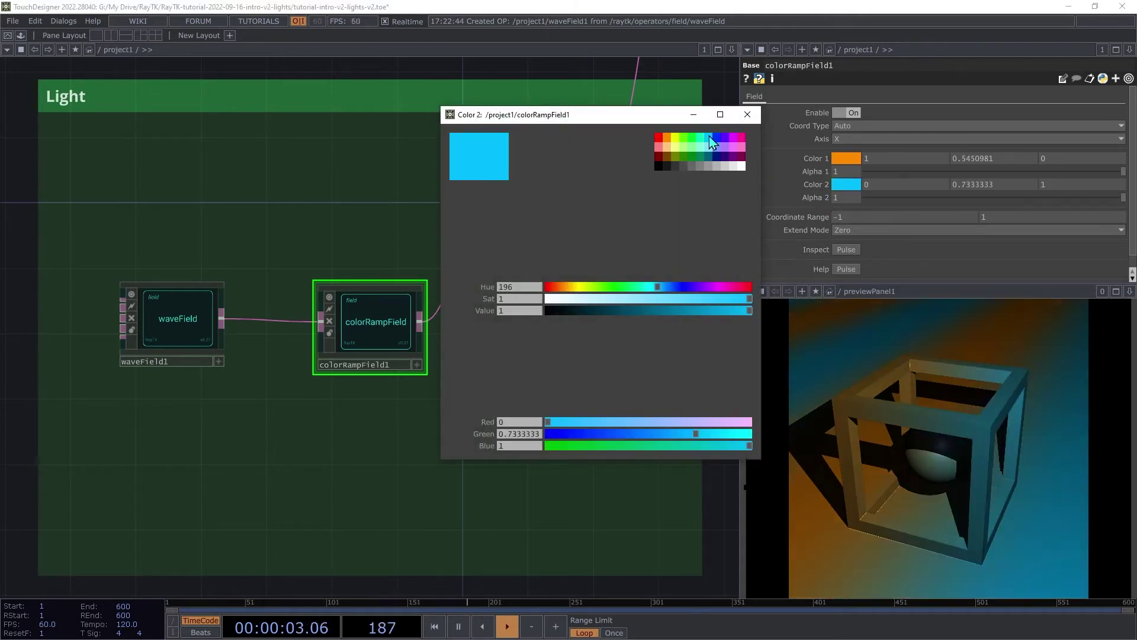
{"action": "left_click", "coordinate": [748, 114]}
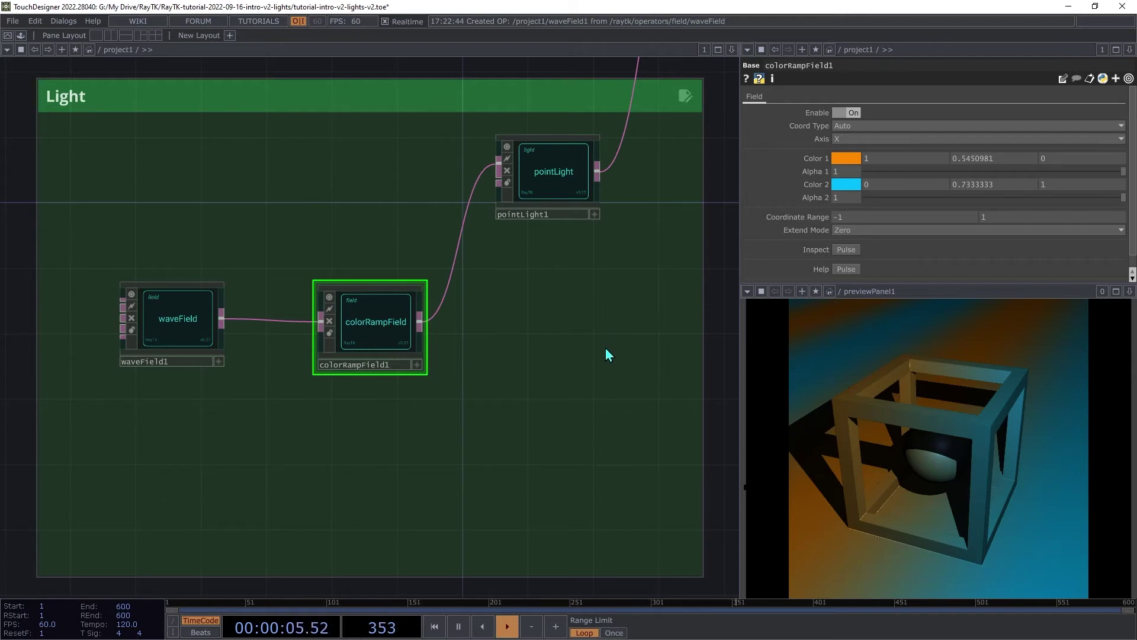
Review the parameters of waveField1, colorRampField1 and pointLight1
{"action": "left_click", "coordinate": [172, 326]}
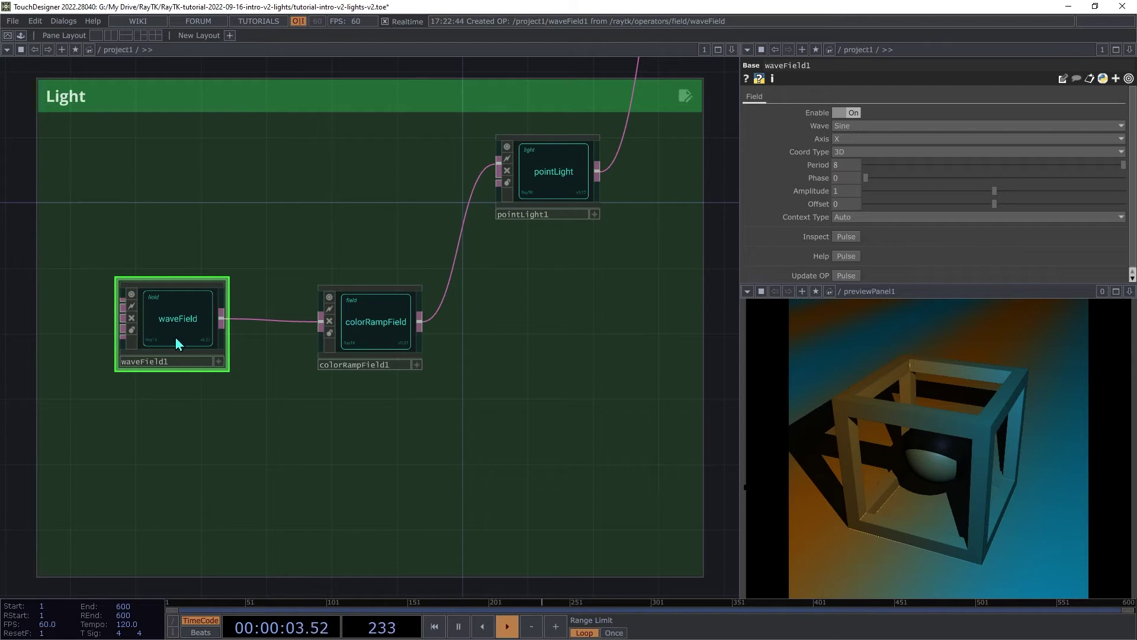
{"action": "left_click", "coordinate": [373, 335]}
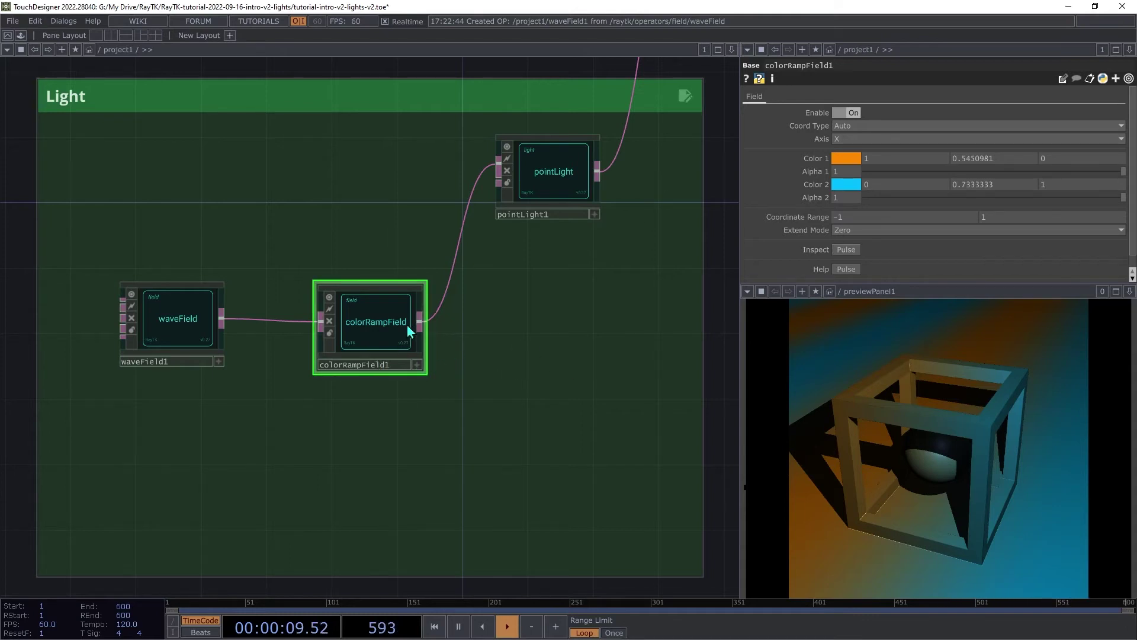
{"action": "left_click", "coordinate": [566, 178]}
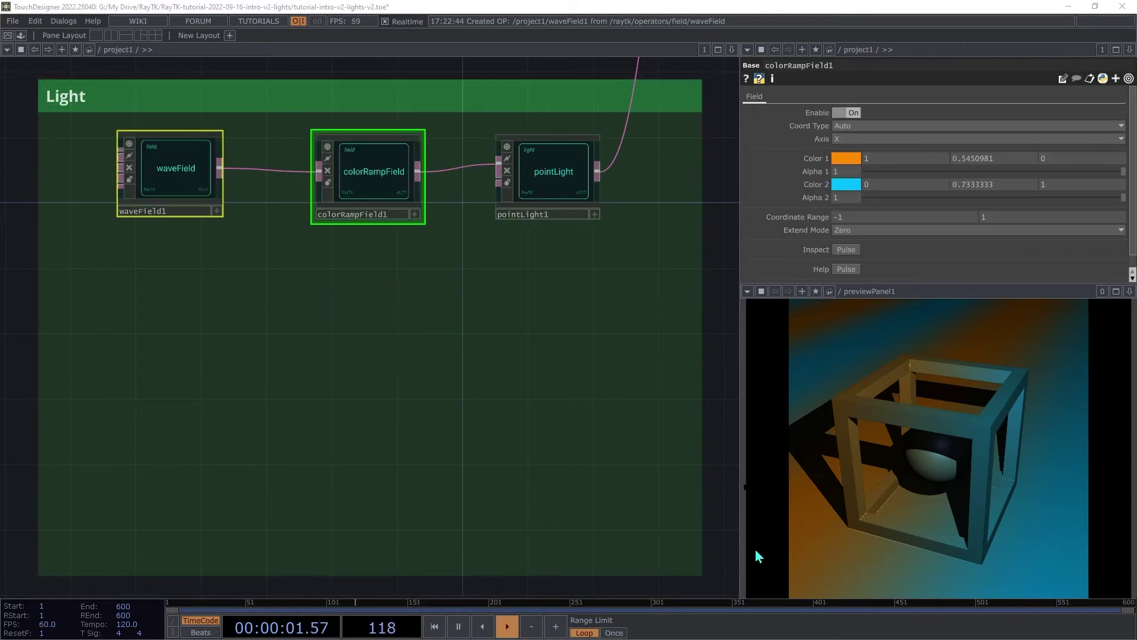
Add directionalLight1 below pointLight1, route it into the render, and set Direction to 1.1, 2, 1
{"action": "left_click", "coordinate": [497, 453]}
{"action": "key", "text": "alt+r"}
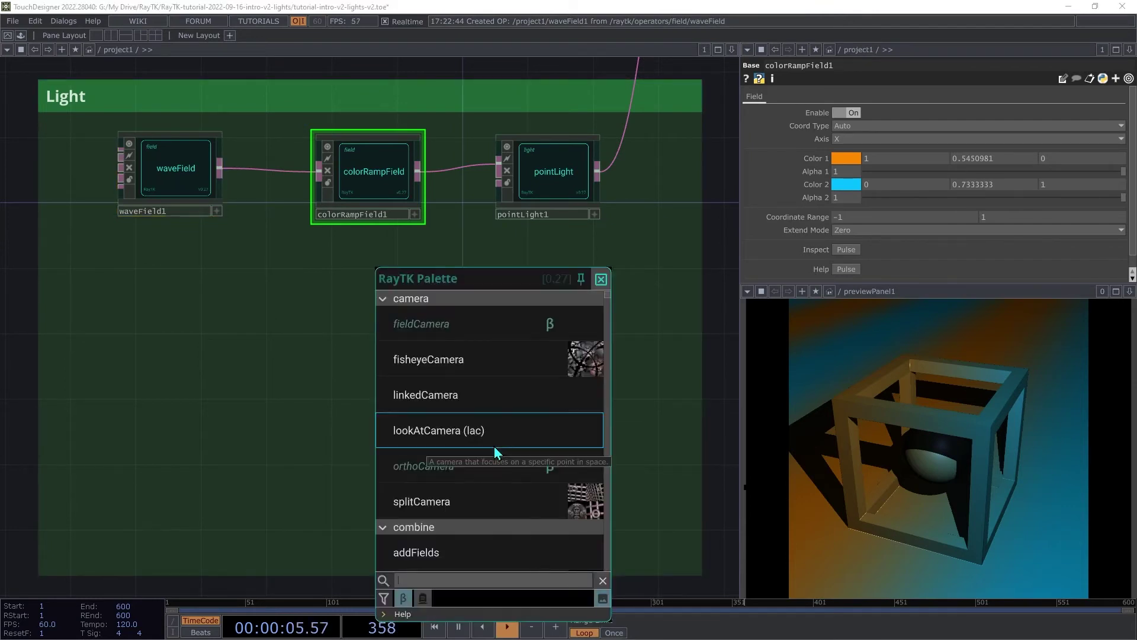
{"action": "type", "text": "dire"}
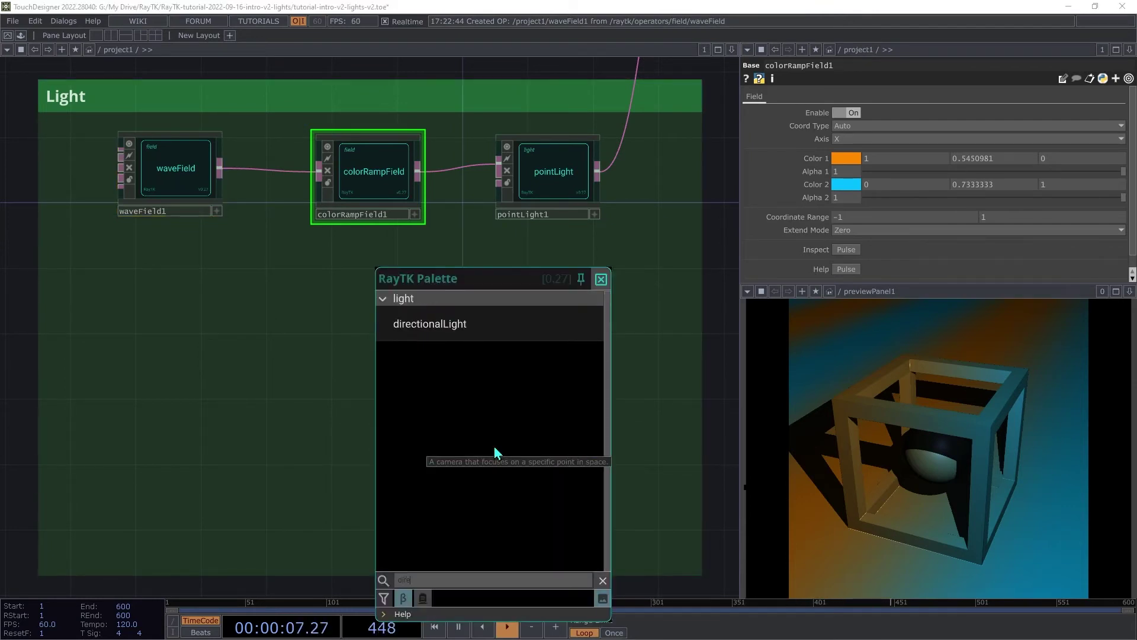
{"action": "left_click", "coordinate": [452, 330]}
{"action": "left_click_drag", "start_coordinate": [375, 330], "coordinate": [552, 294]}
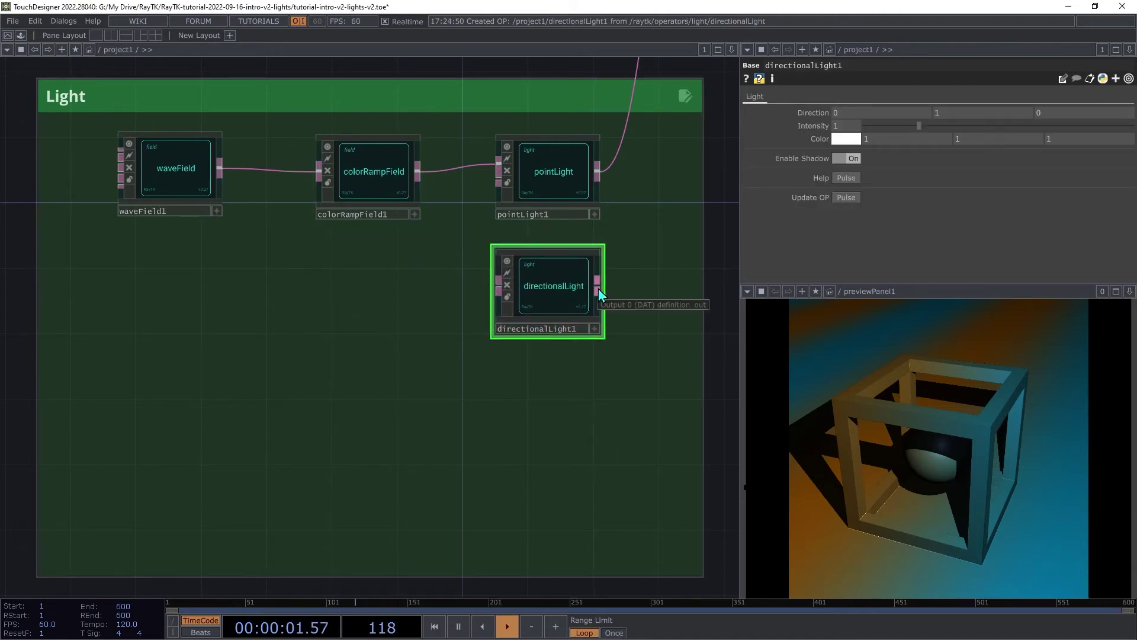
{"action": "left_click_drag", "start_coordinate": [598, 289], "coordinate": [626, 130]}
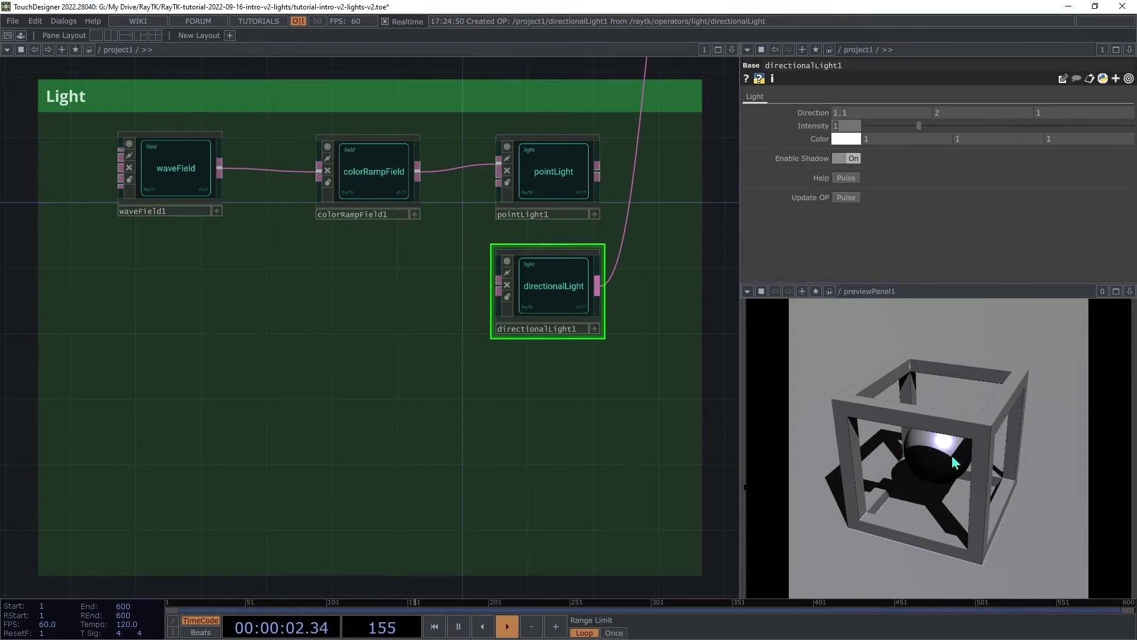
{"action": "mouse_move", "coordinate": [978, 113]}
{"action": "middle_mouse_down"}
{"action": "mouse_move", "coordinate": [974, 91]}
{"action": "mouse_move", "coordinate": [978, 115]}
{"action": "middle_mouse_up"}
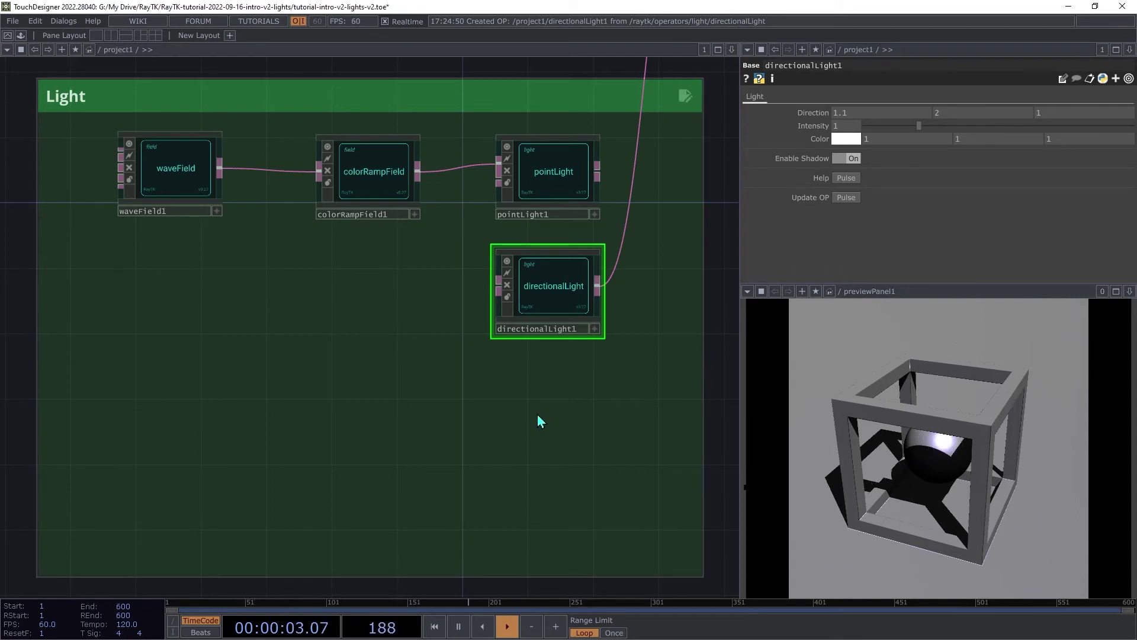
Add axisLight1 below directionalLight1 and route it into the render in its place
{"action": "key", "text": "Delete"}
{"action": "key", "text": "alt+r"}
{"action": "type", "text": "ax"}
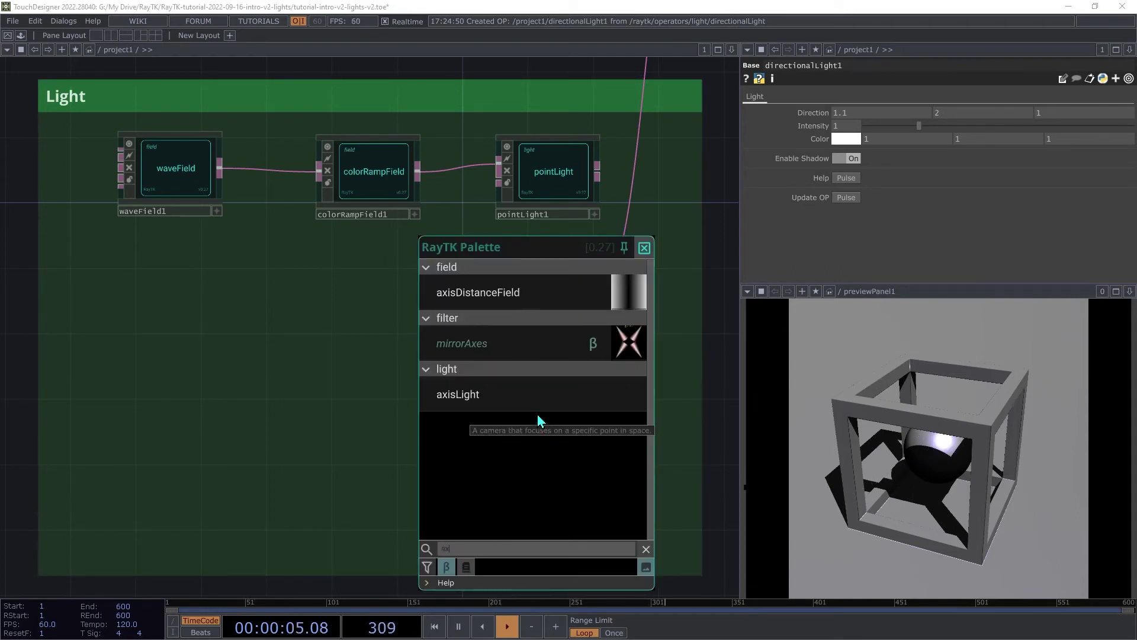
{"action": "type", "text": "is"}
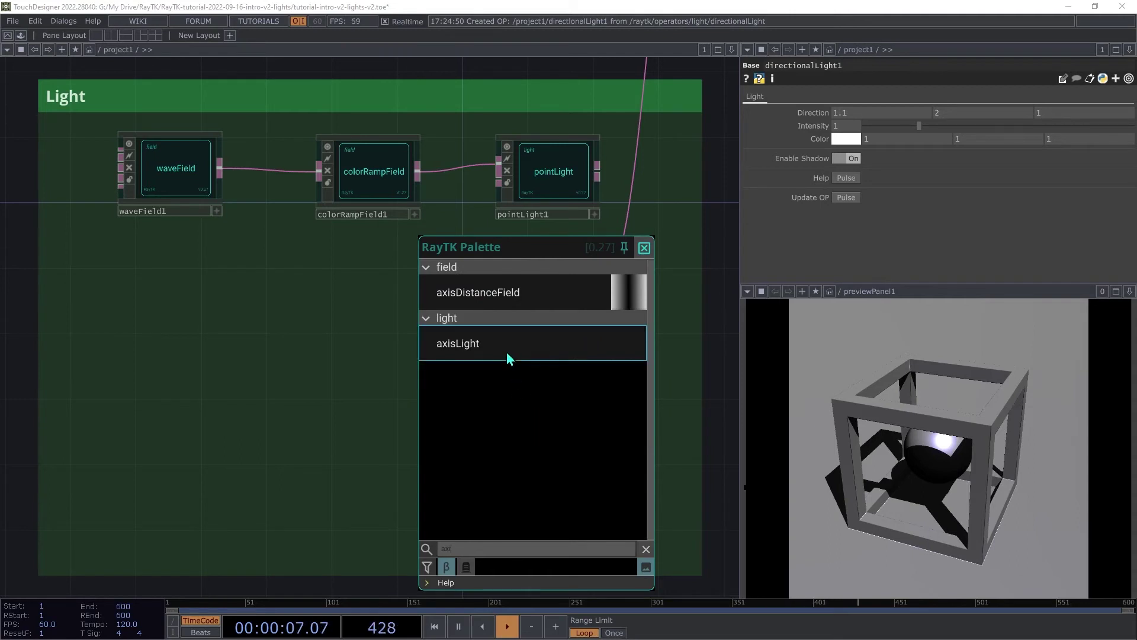
{"action": "left_click", "coordinate": [508, 351]}
{"action": "left_click_drag", "start_coordinate": [340, 333], "coordinate": [517, 410]}
{"action": "left_click", "coordinate": [598, 400]}
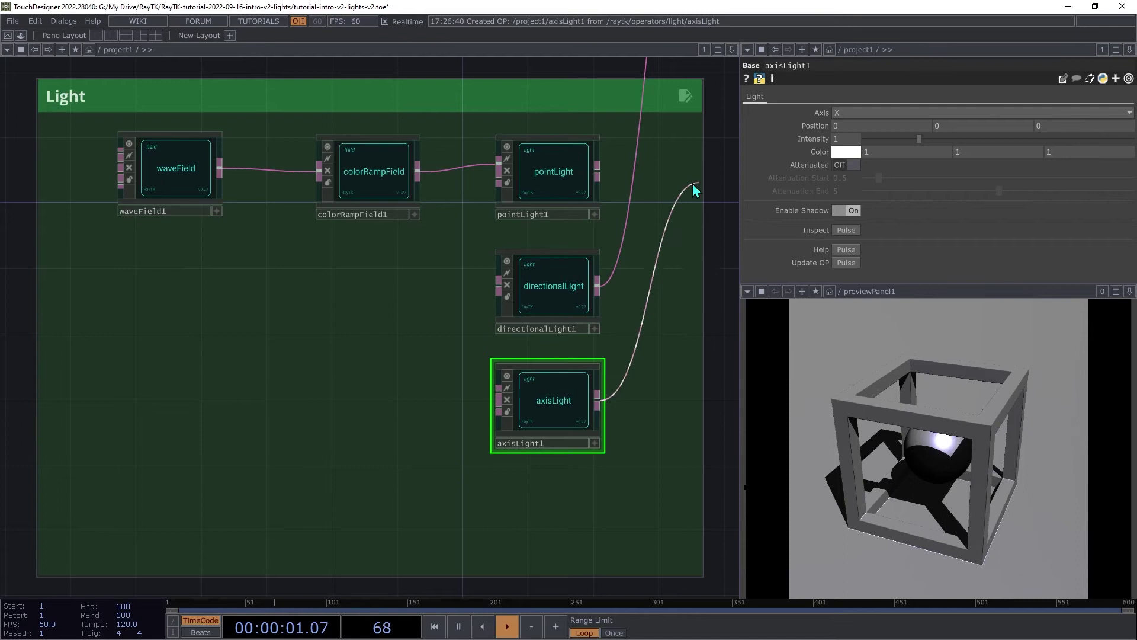
{"action": "left_click", "coordinate": [646, 236]}
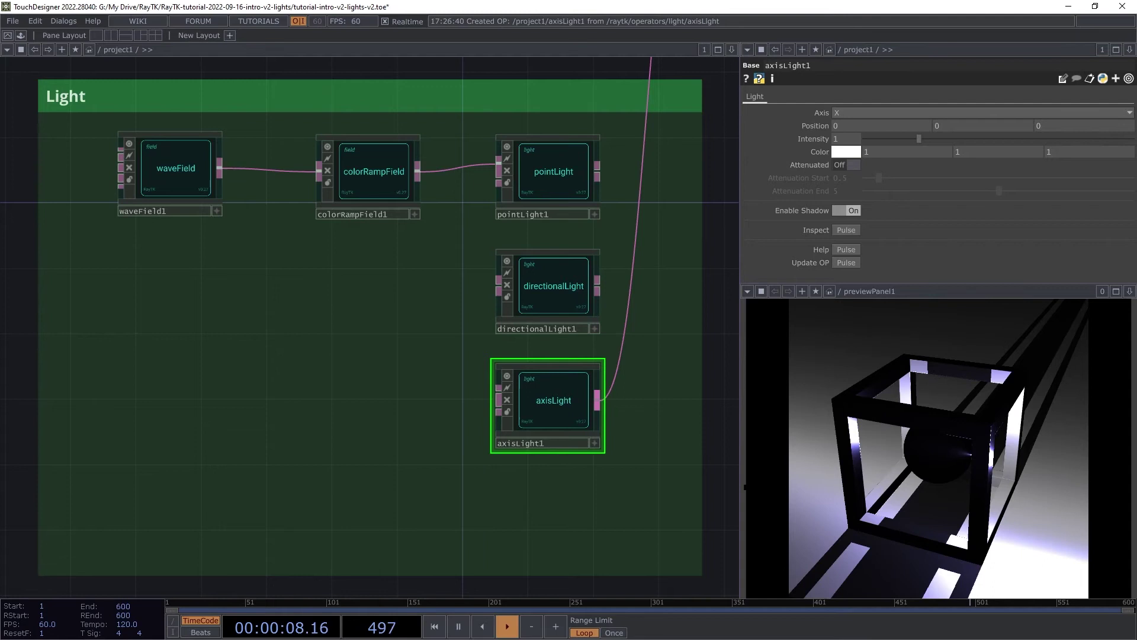
Set axisLight1 to Axis Z, Position 1, 2, 0, with attenuation from 3 to 6
{"action": "left_click", "coordinate": [843, 115]}
{"action": "left_click", "coordinate": [840, 149]}
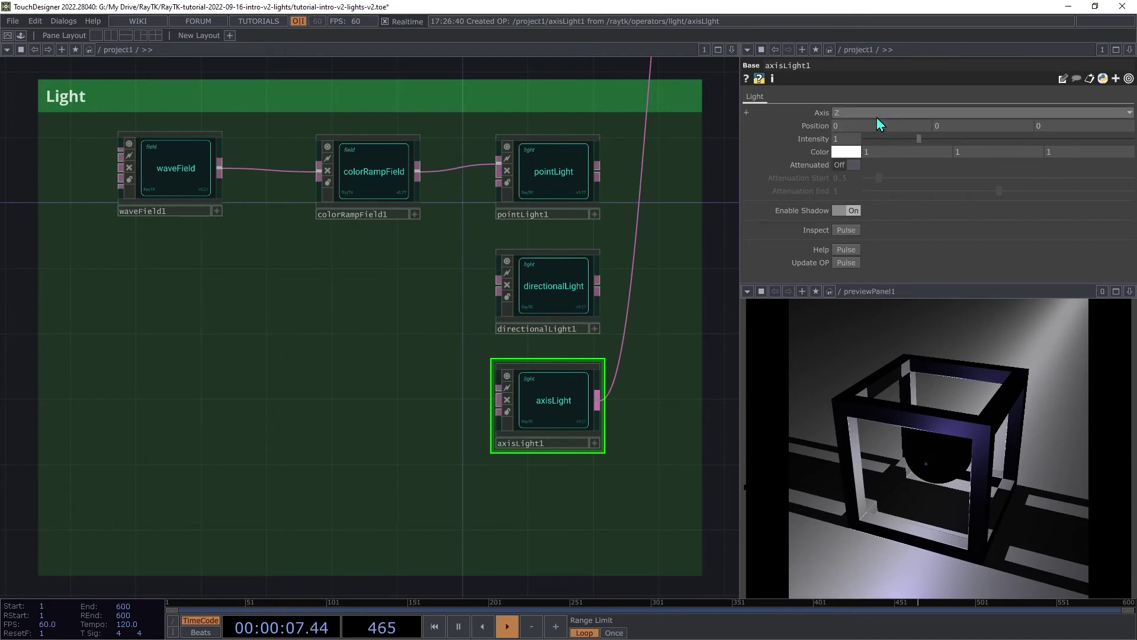
{"action": "left_click_drag", "start_coordinate": [880, 127], "coordinate": [875, 106]}
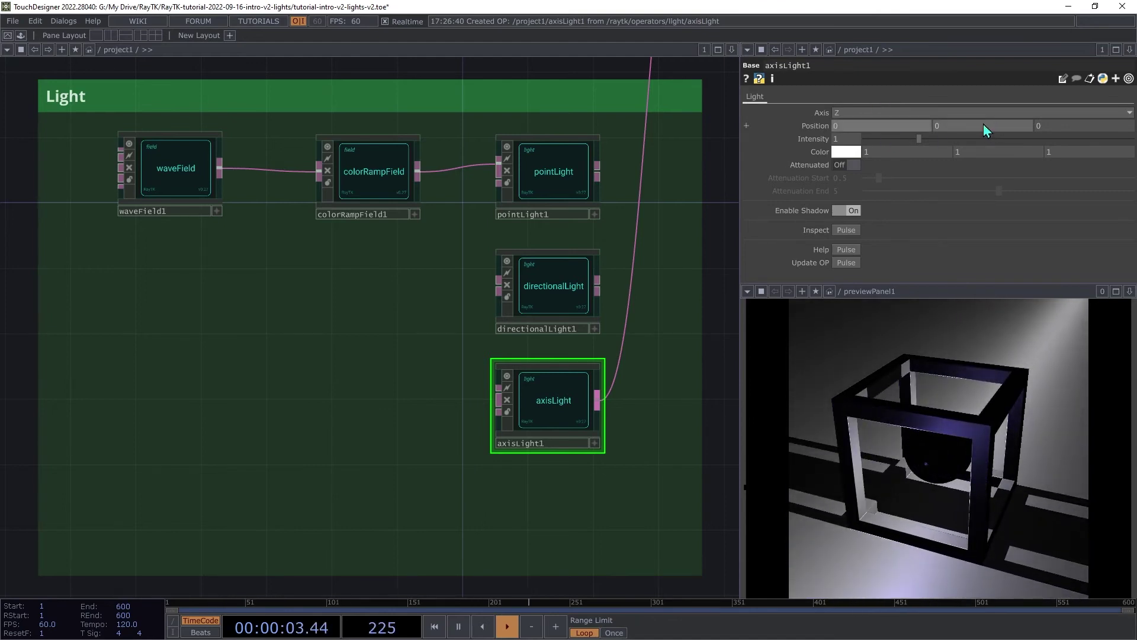
{"action": "mouse_move", "coordinate": [983, 126]}
{"action": "left_mouse_down"}
{"action": "mouse_move", "coordinate": [982, 102]}
{"action": "mouse_move", "coordinate": [985, 132]}
{"action": "left_mouse_up"}
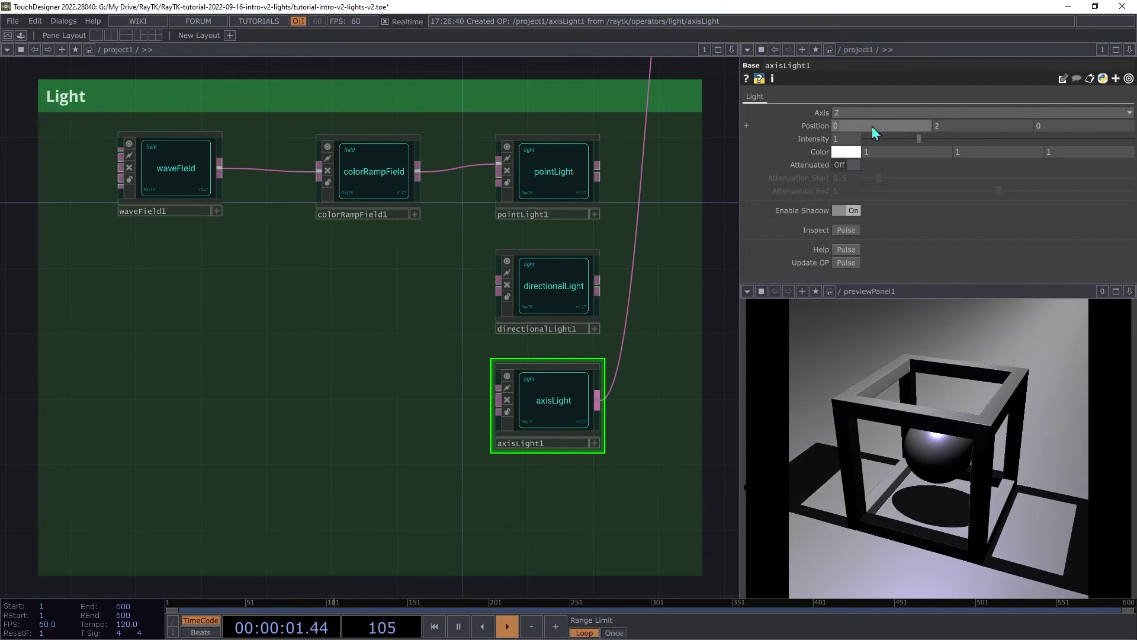
{"action": "middle_click_drag", "start_coordinate": [876, 131], "coordinate": [879, 109]}
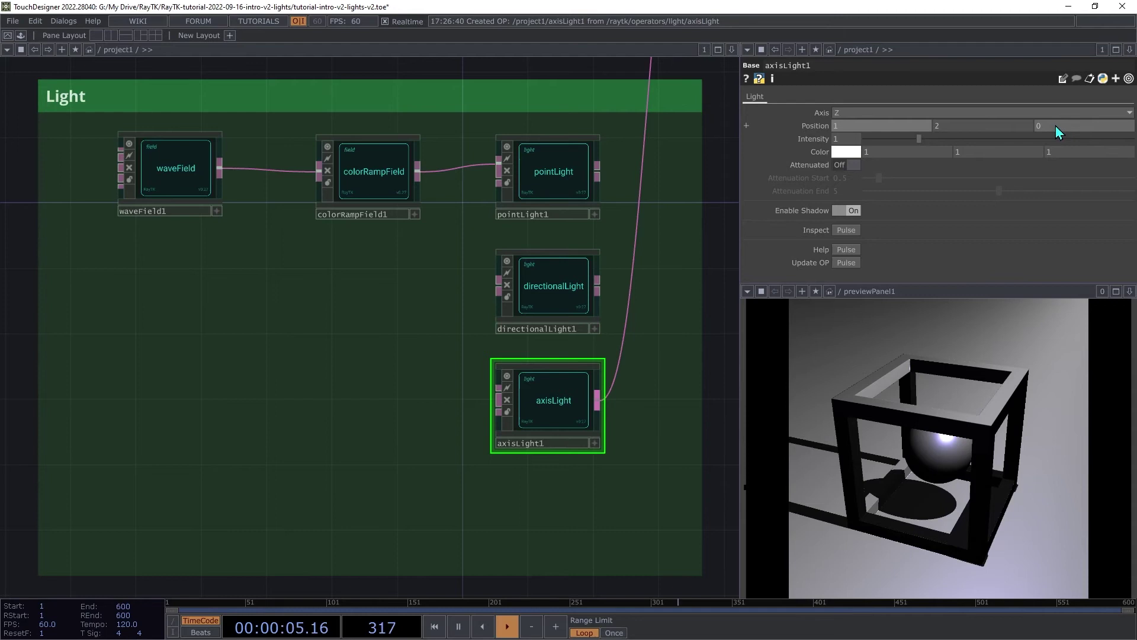
{"action": "mouse_move", "coordinate": [1055, 126]}
{"action": "middle_mouse_down"}
{"action": "mouse_move", "coordinate": [1055, 103]}
{"action": "mouse_move", "coordinate": [1055, 127]}
{"action": "middle_mouse_up"}
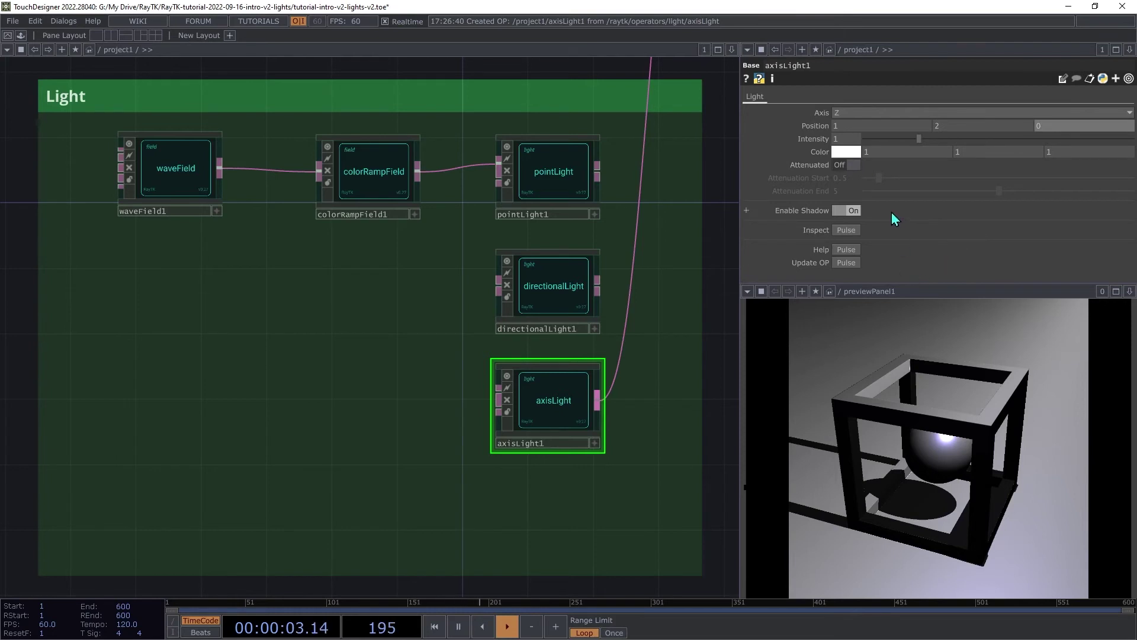
{"action": "left_click", "coordinate": [845, 166]}
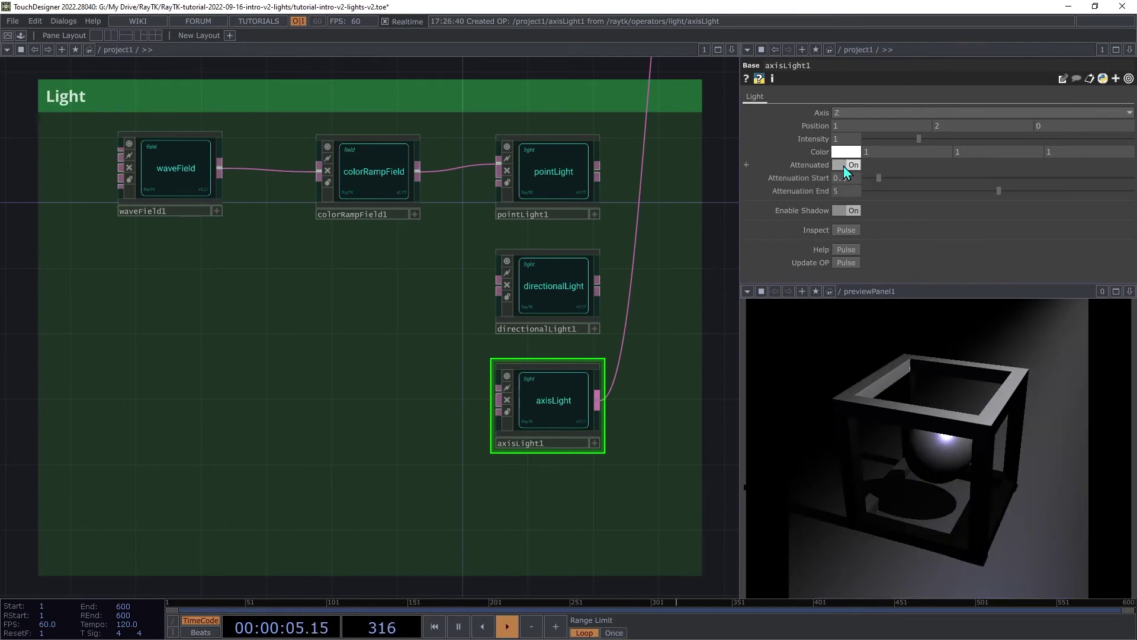
{"action": "left_click_drag", "start_coordinate": [887, 180], "coordinate": [1012, 235]}
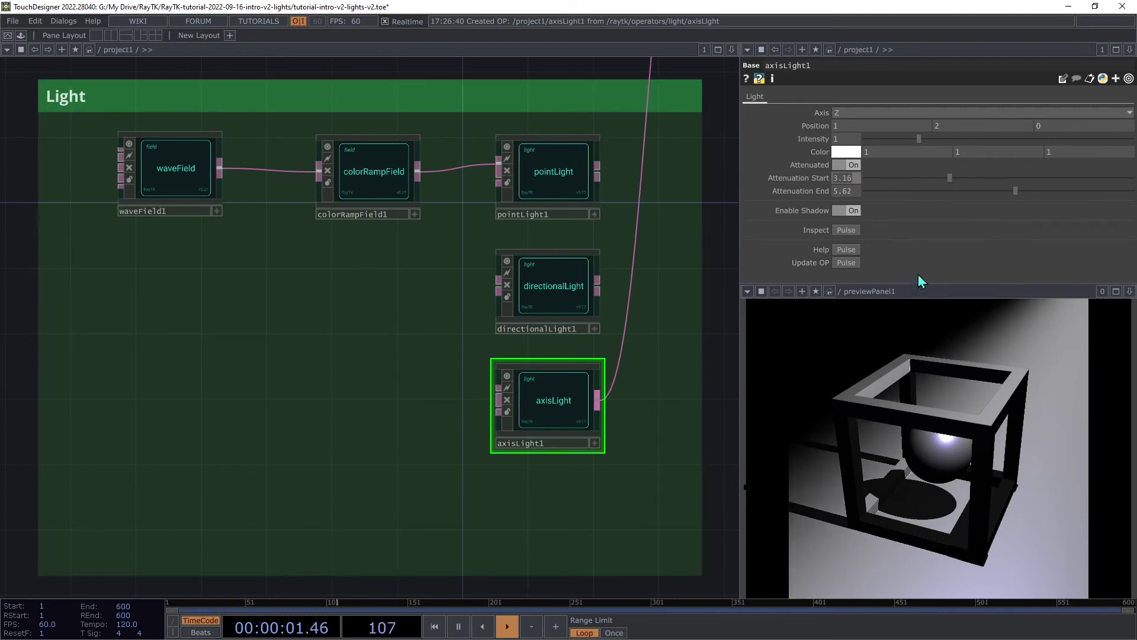
{"action": "key", "text": "ctrl+z"}
{"action": "key", "text": "ctrl+z"}
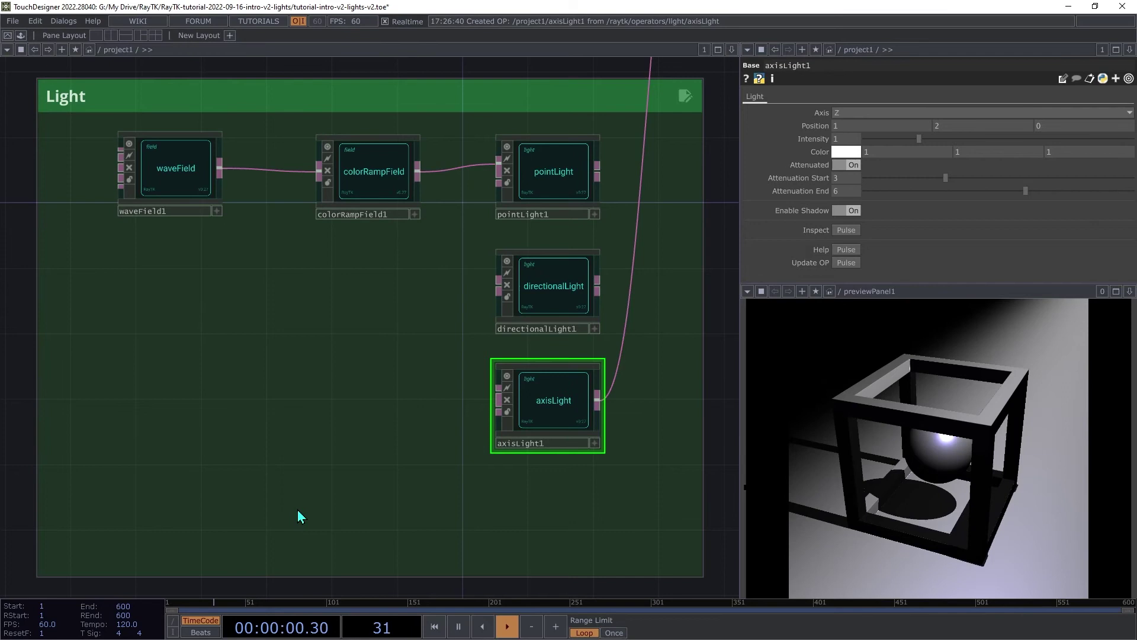
Add spotLight1 below axisLight1 and route it into the render in its place
{"action": "key", "text": "alt+r"}
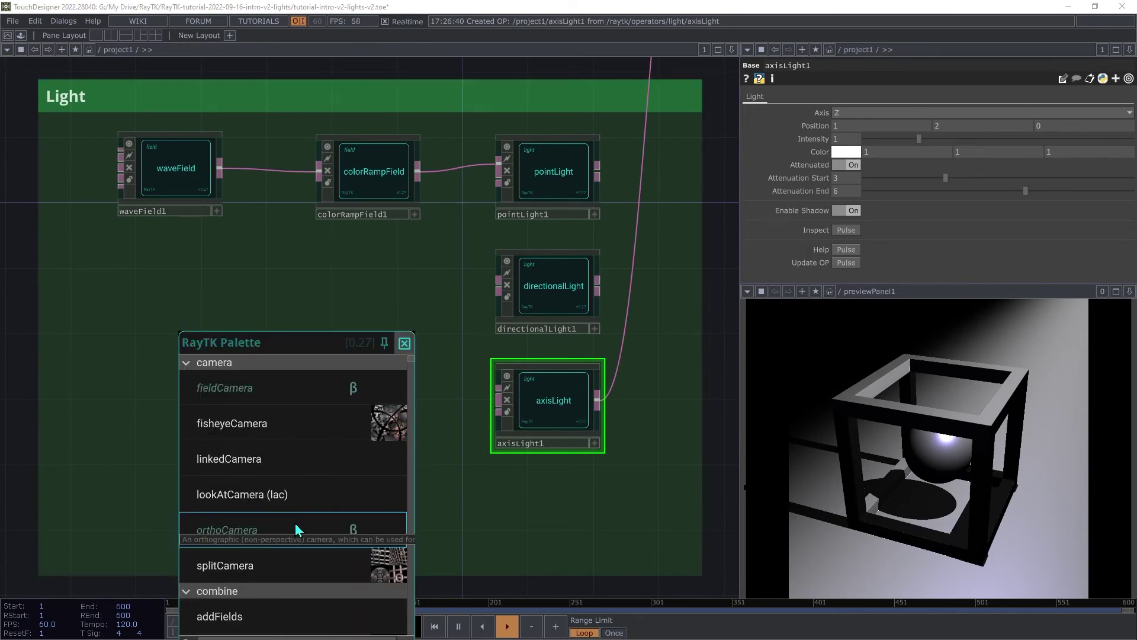
{"action": "scroll", "coordinate": [292, 483], "scroll_direction": "down", "scroll_amount": 2}
{"action": "type", "text": "spo"}
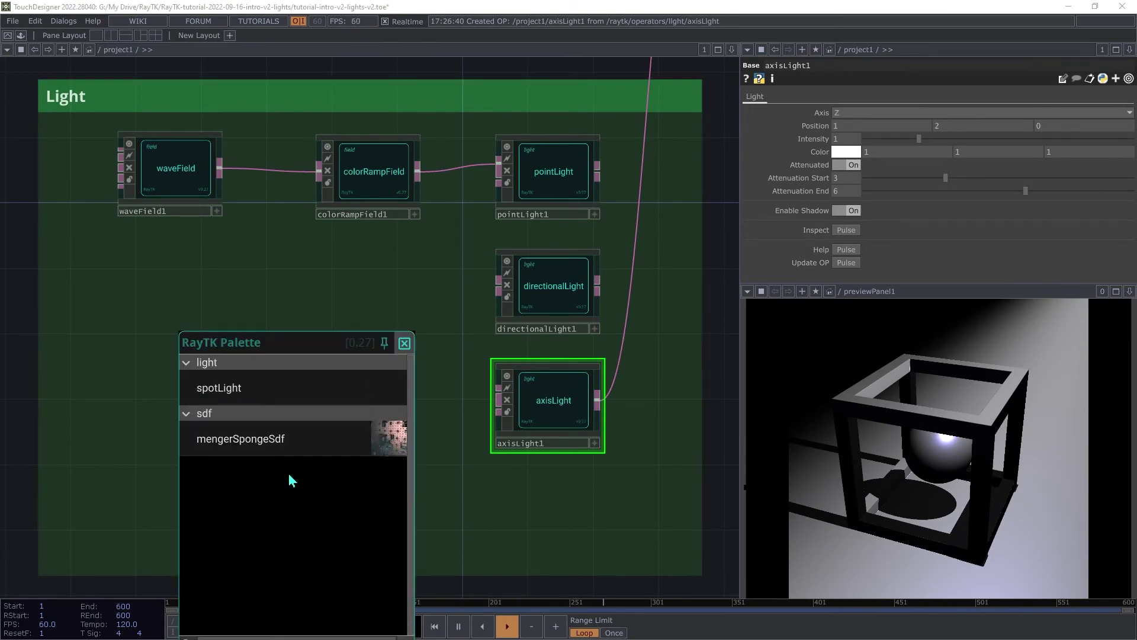
{"action": "left_click", "coordinate": [268, 388]}
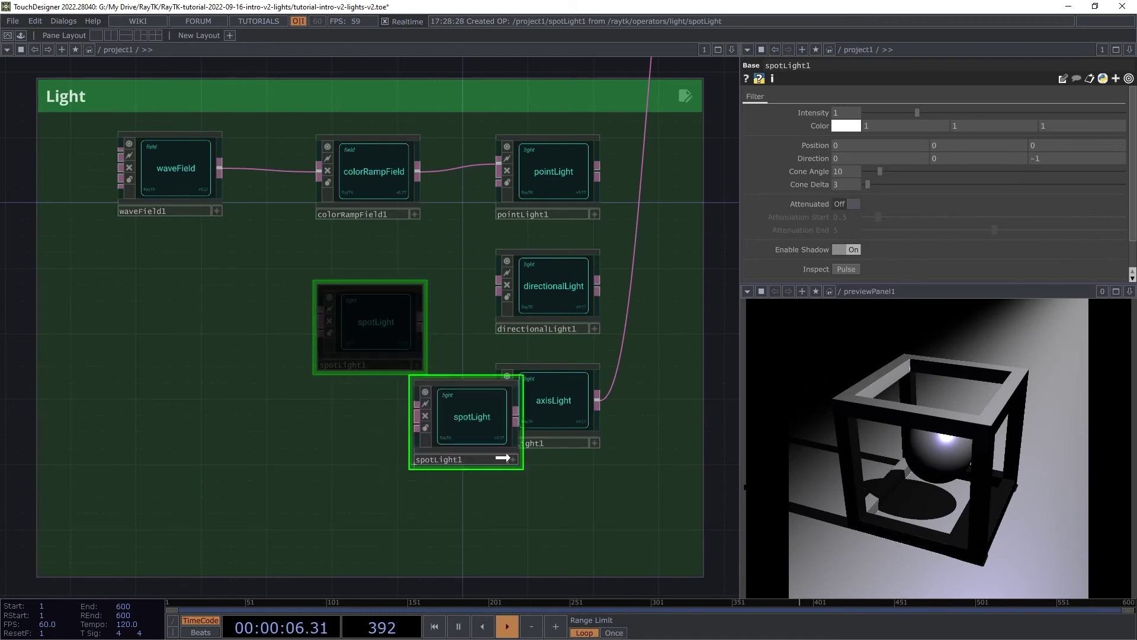
{"action": "left_click", "coordinate": [554, 513]}
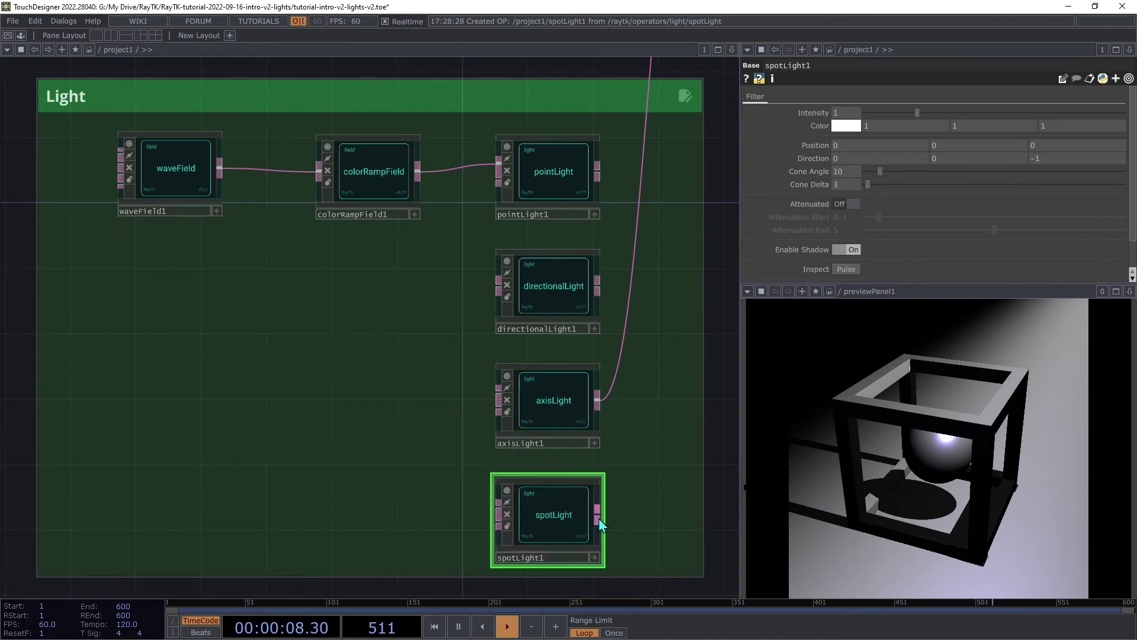
{"action": "left_click", "coordinate": [597, 514]}
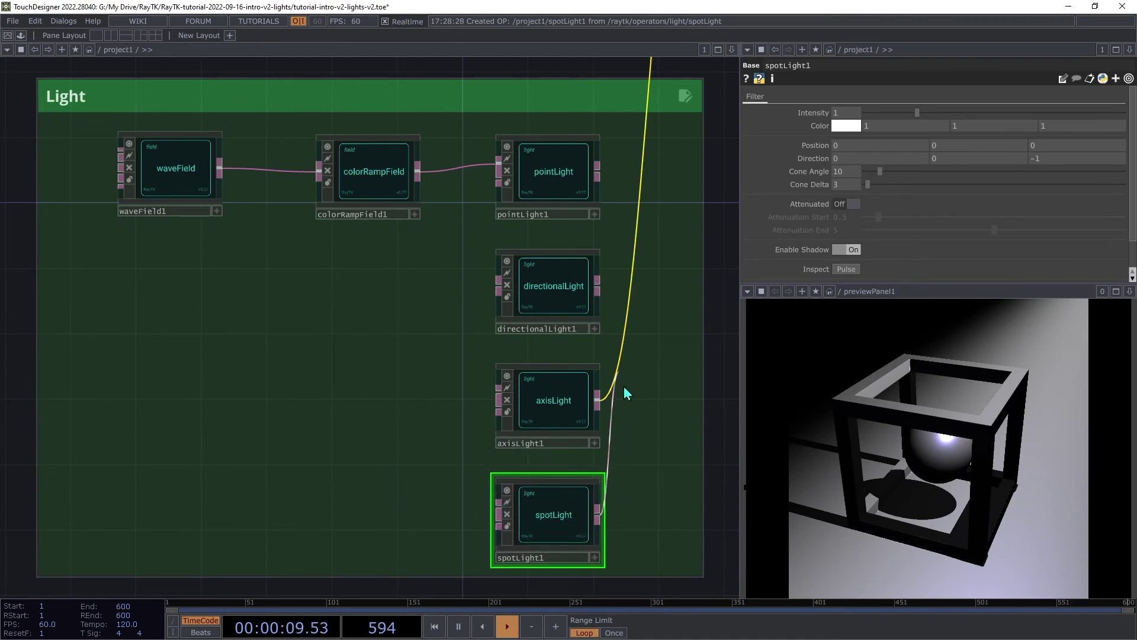
{"action": "left_click", "coordinate": [623, 391]}
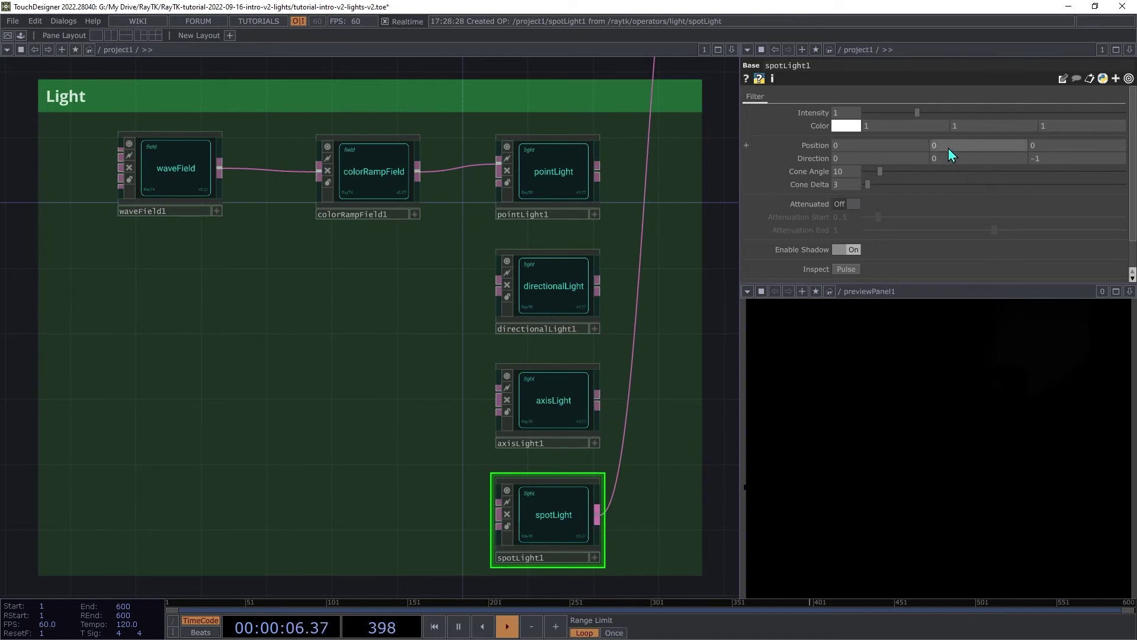
Place spotLight1 at 0, 2, 0 and aim it straight down with Direction 0, -1, 0
{"action": "middle_click_drag", "start_coordinate": [947, 148], "coordinate": [950, 125]}
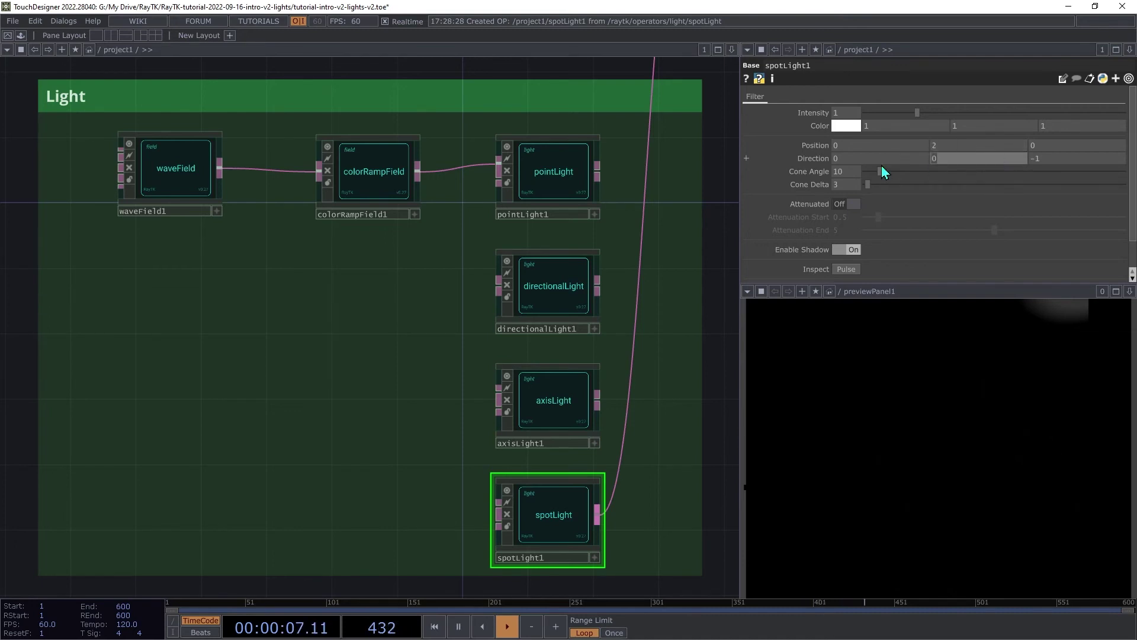
{"action": "key", "text": "Tab"}
{"action": "type", "text": "-"}
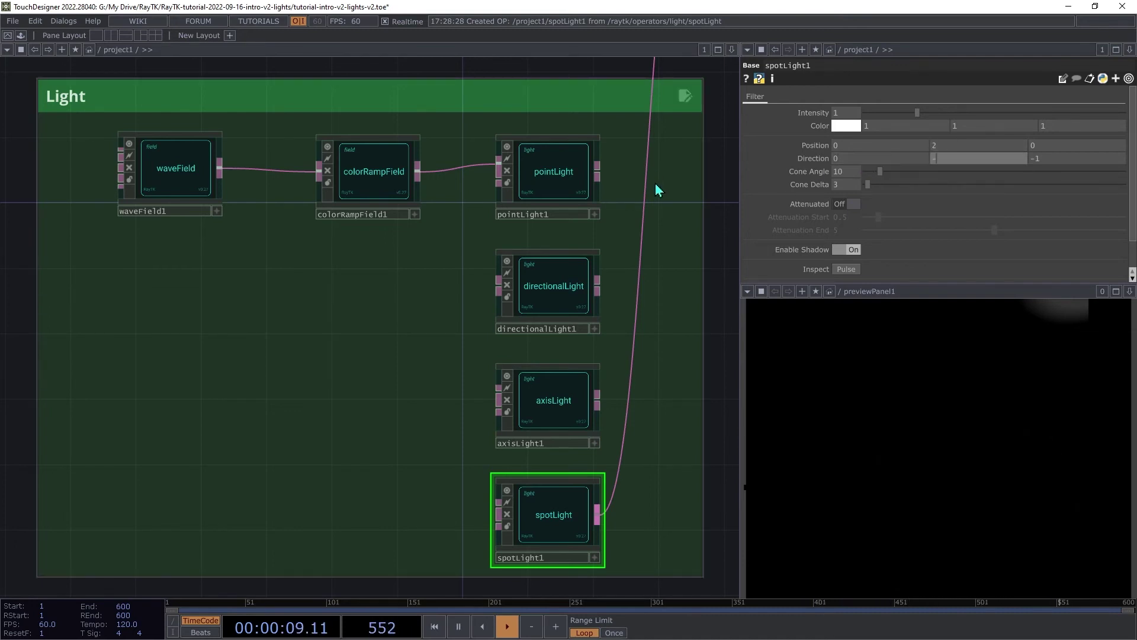
{"action": "type", "text": "1"}
{"action": "key", "text": "Tab"}
{"action": "type", "text": "0"}
{"action": "key", "text": "Tab"}
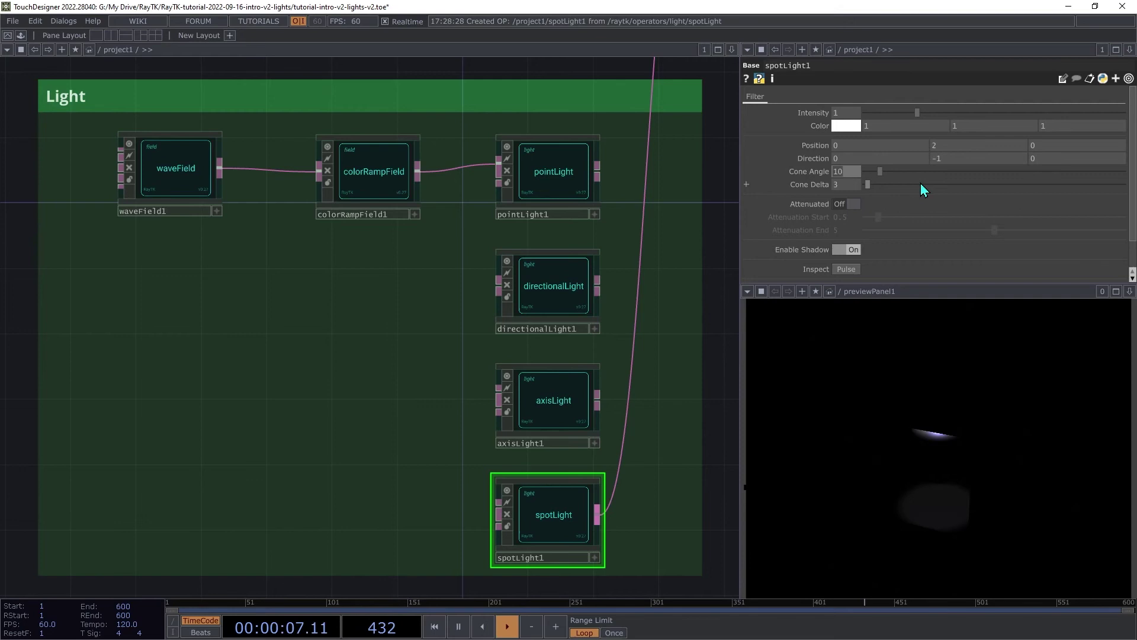
Give spotLight1 a cone angle of 30 and cone delta of 10
{"action": "type", "text": "30"}
{"action": "key", "text": "Tab"}
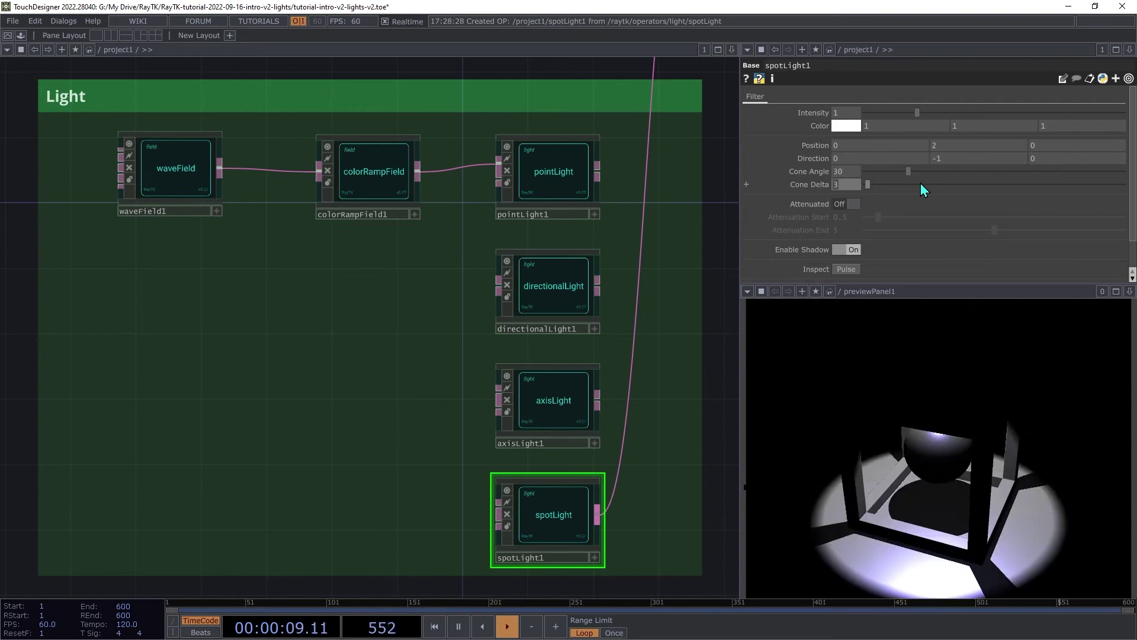
{"action": "type", "text": "10"}
{"action": "key", "text": "Tab"}
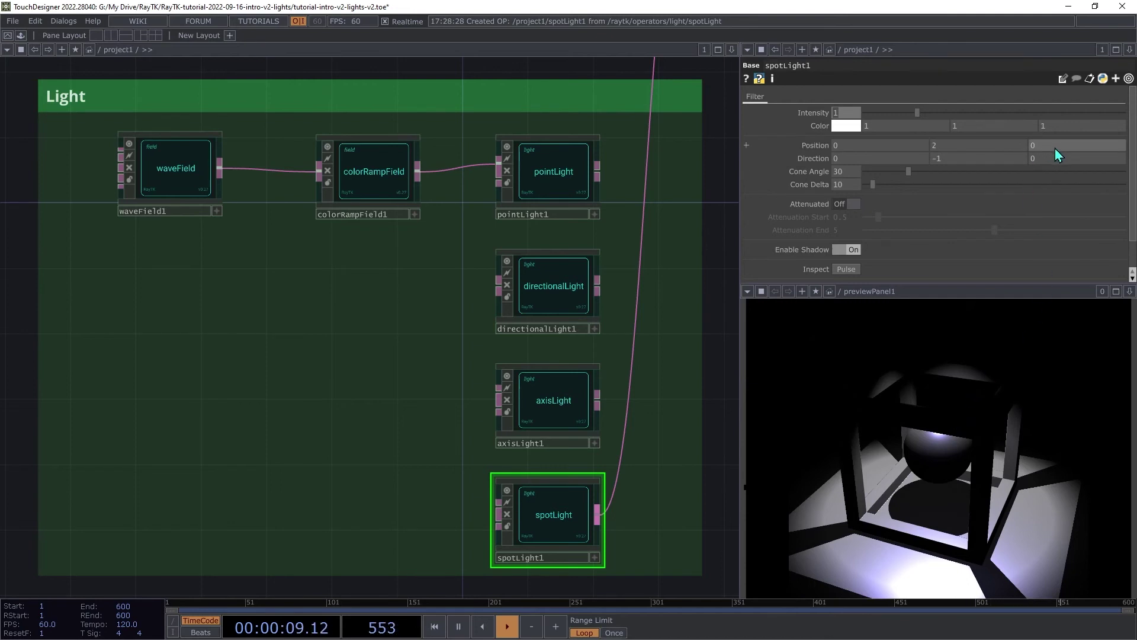
{"action": "mouse_move", "coordinate": [1054, 159]}
{"action": "middle_mouse_down"}
{"action": "mouse_move", "coordinate": [1054, 148]}
{"action": "mouse_move", "coordinate": [1098, 148]}
{"action": "mouse_move", "coordinate": [1050, 138]}
{"action": "mouse_move", "coordinate": [1059, 137]}
{"action": "mouse_move", "coordinate": [1051, 166]}
{"action": "middle_mouse_up"}
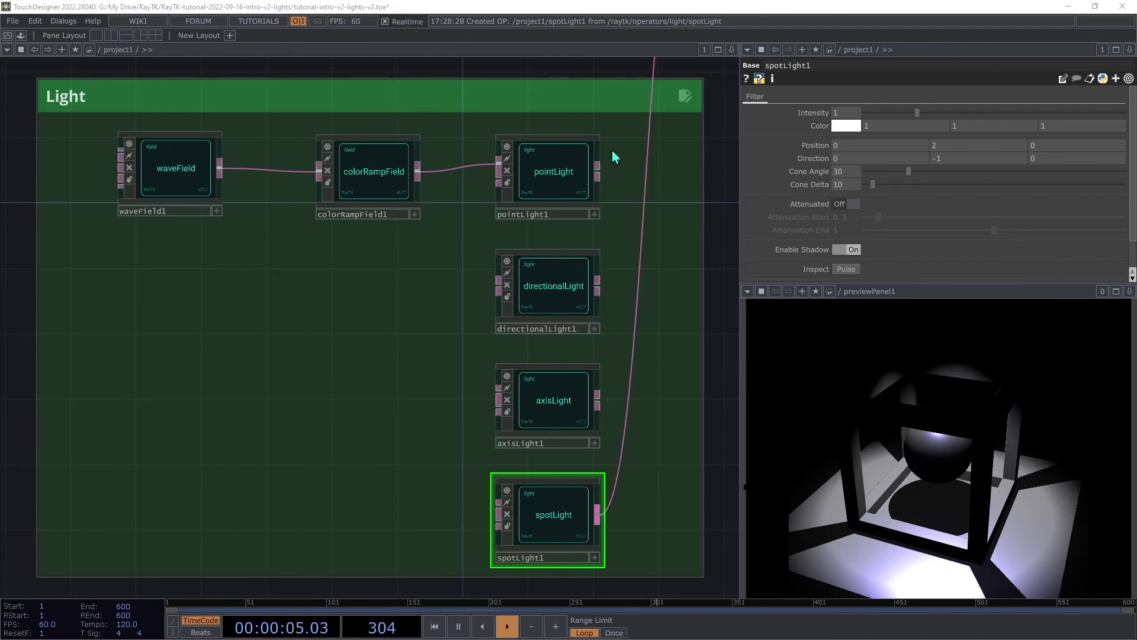
Rearrange the light nodes, moving colorRampField1, pointLight1 and directionalLight1 aside
{"action": "left_click_drag", "start_coordinate": [613, 155], "coordinate": [264, 183]}
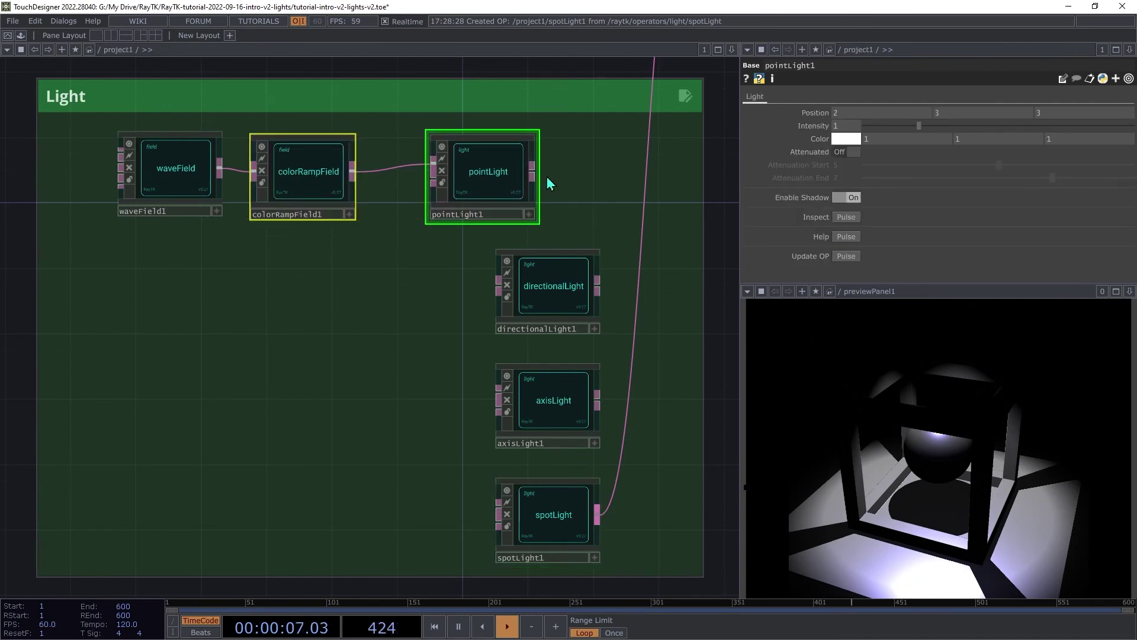
{"action": "left_click", "coordinate": [498, 185]}
{"action": "left_click_drag", "start_coordinate": [498, 185], "coordinate": [449, 185]}
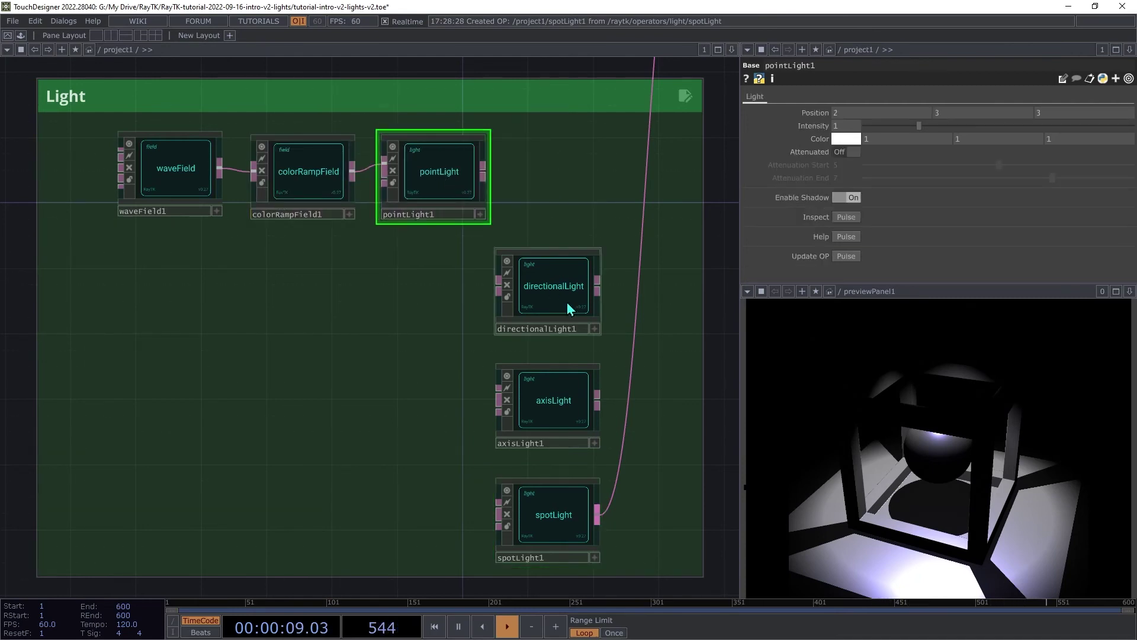
{"action": "left_click_drag", "start_coordinate": [566, 302], "coordinate": [568, 204]}
{"action": "left_click_drag", "start_coordinate": [588, 332], "coordinate": [381, 457]}
{"action": "left_click", "coordinate": [575, 468]}
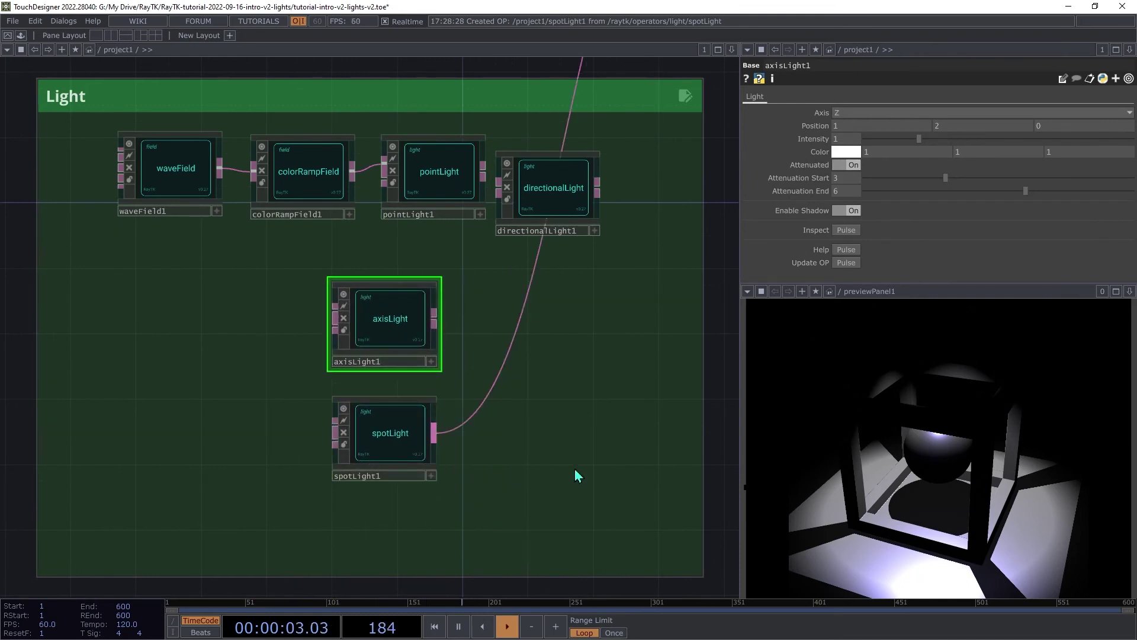
Add a multiLight1 node to the right of the lights
{"action": "key", "text": "alt+r"}
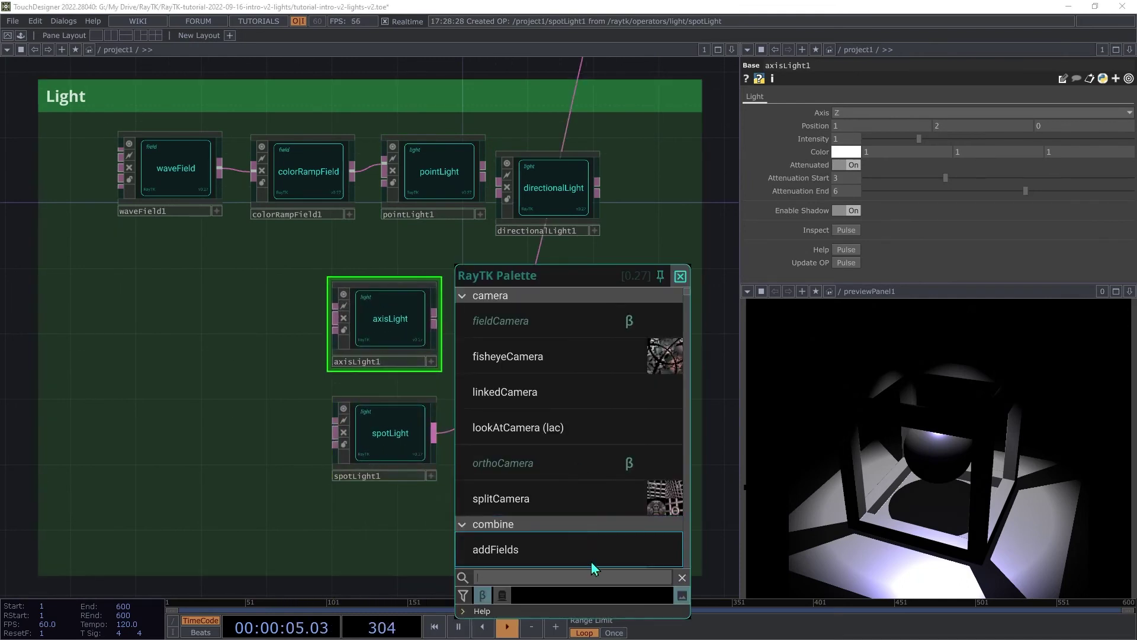
{"action": "type", "text": "mull"}
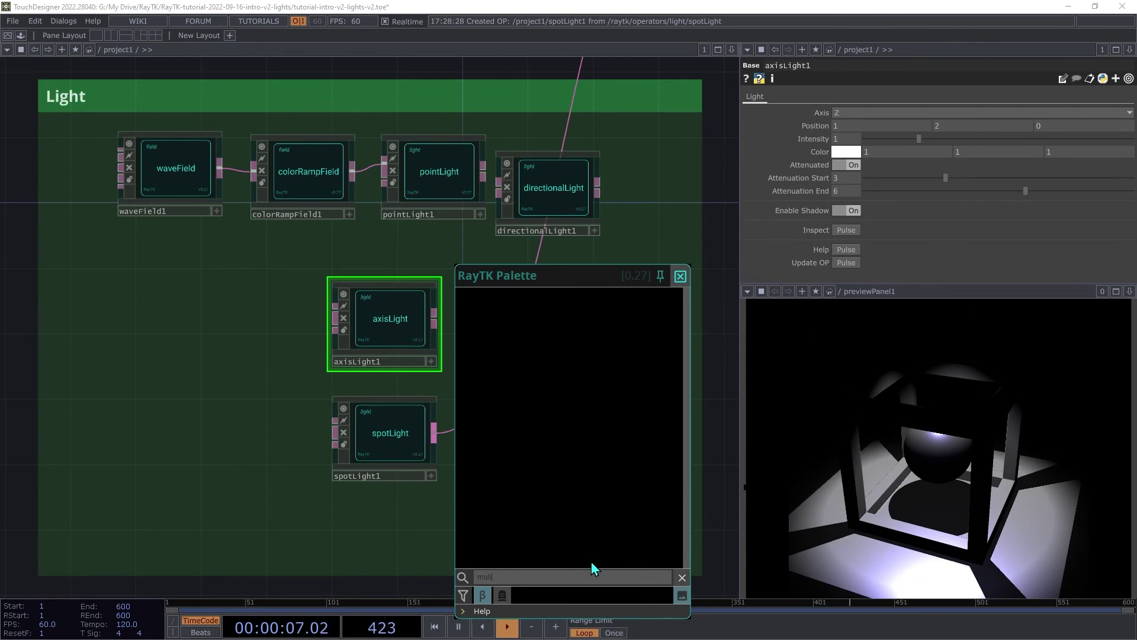
{"action": "key", "text": "BackSpace"}
{"action": "type", "text": "t"}
{"action": "left_click", "coordinate": [552, 420]}
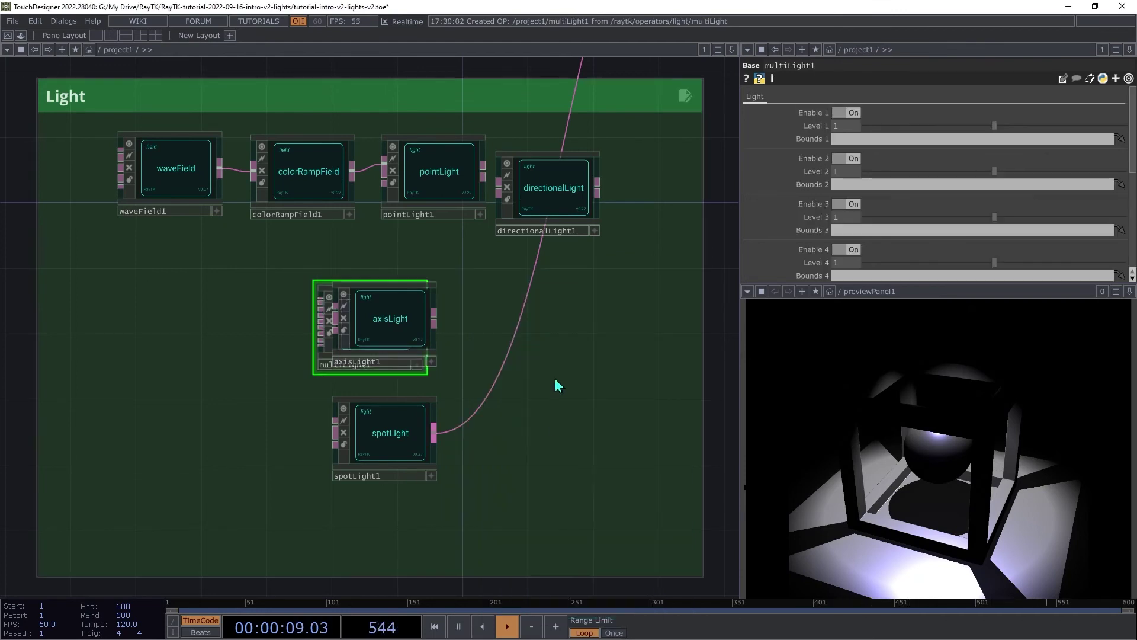
{"action": "left_click", "coordinate": [366, 314]}
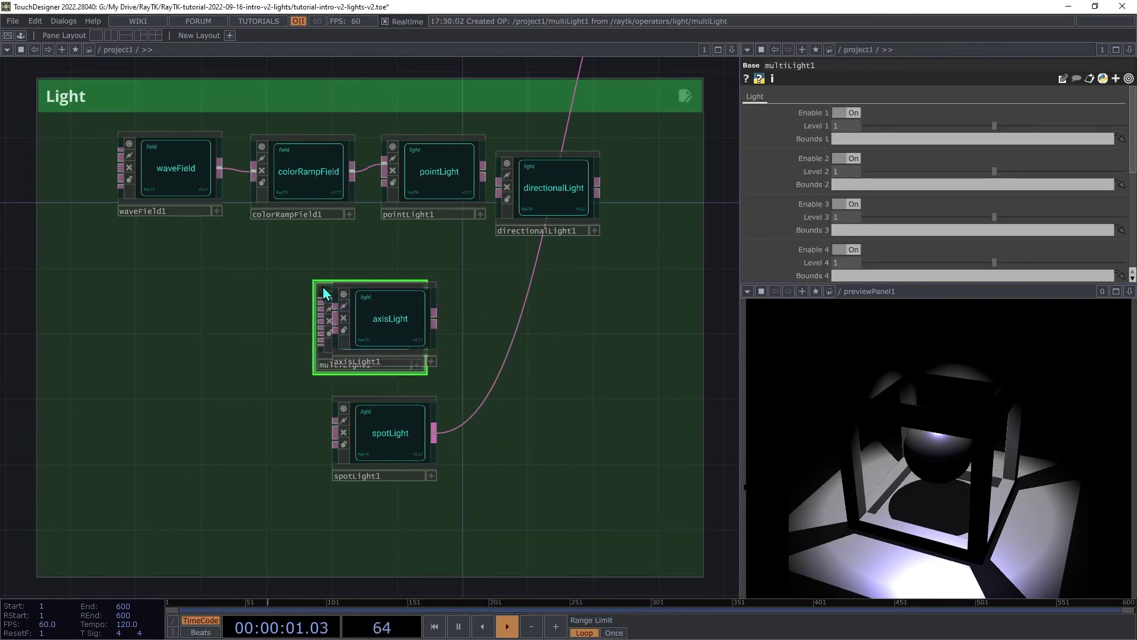
{"action": "left_click_drag", "start_coordinate": [329, 294], "coordinate": [556, 324]}
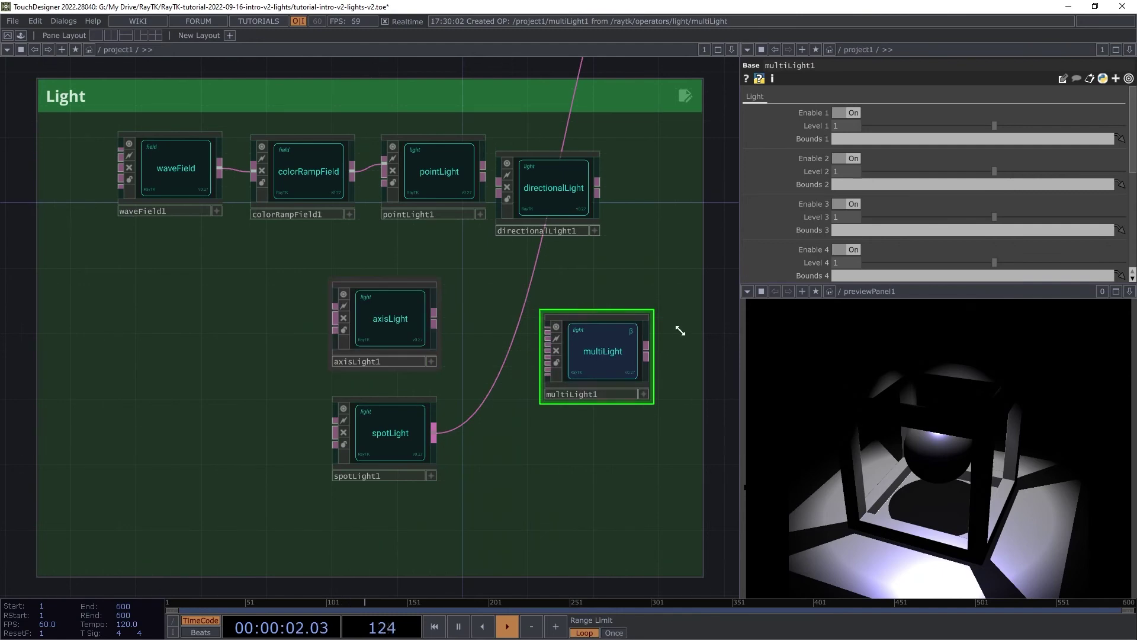
Route multiLight1 into the renderer and connect axisLight1 and spotLight1 as its two inputs
{"action": "left_click", "coordinate": [646, 345]}
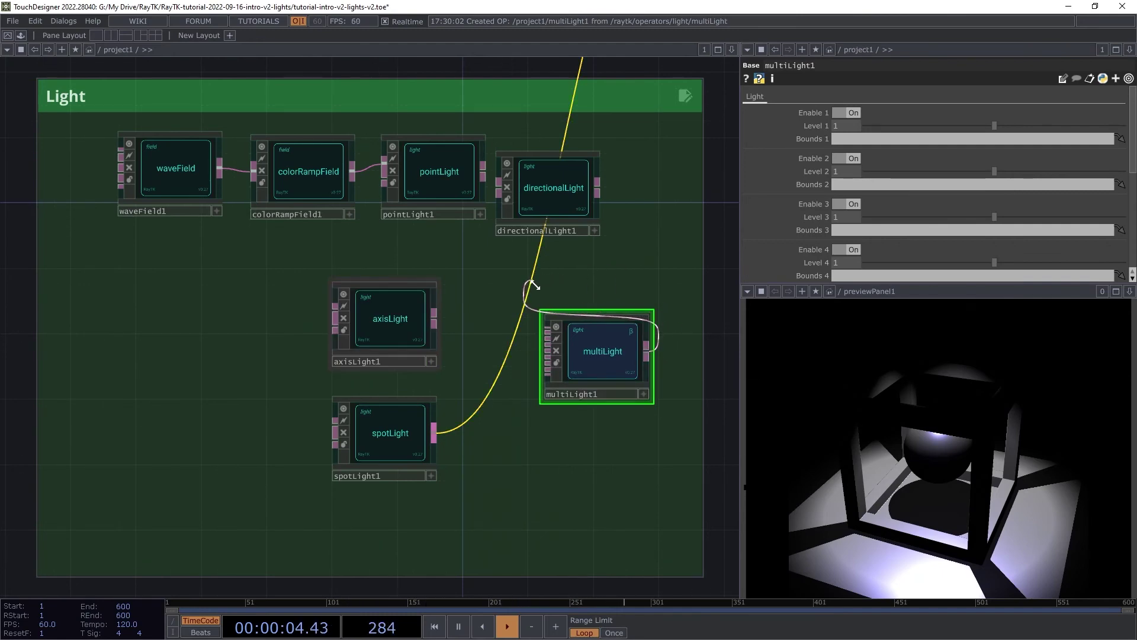
{"action": "left_click", "coordinate": [531, 287]}
{"action": "left_click_drag", "start_coordinate": [585, 333], "coordinate": [585, 357]}
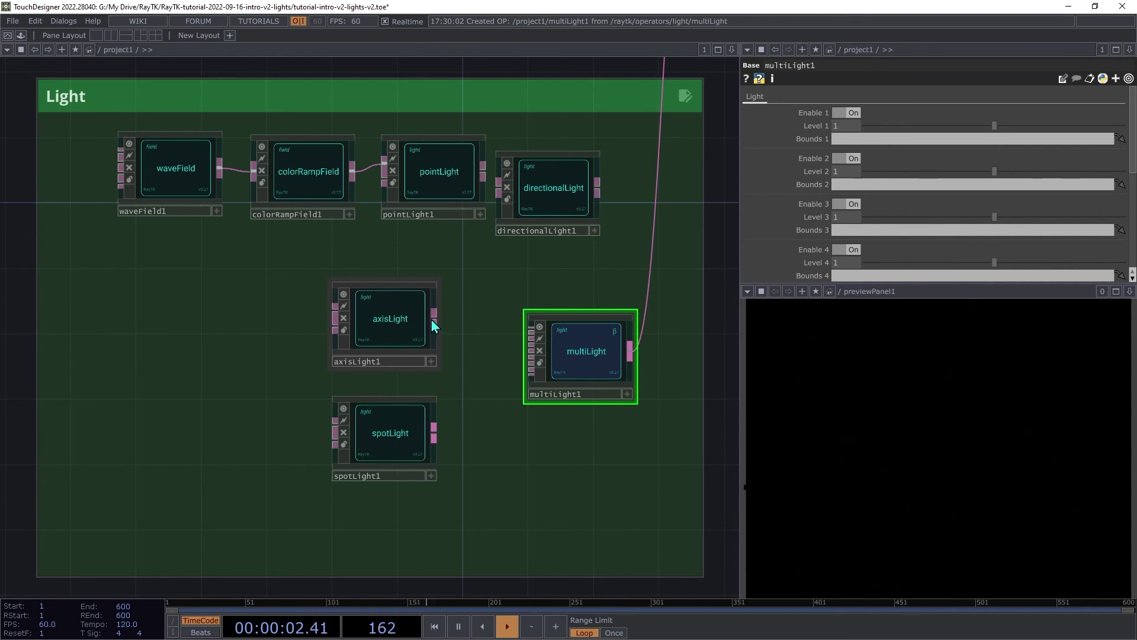
{"action": "left_click_drag", "start_coordinate": [434, 325], "coordinate": [530, 329]}
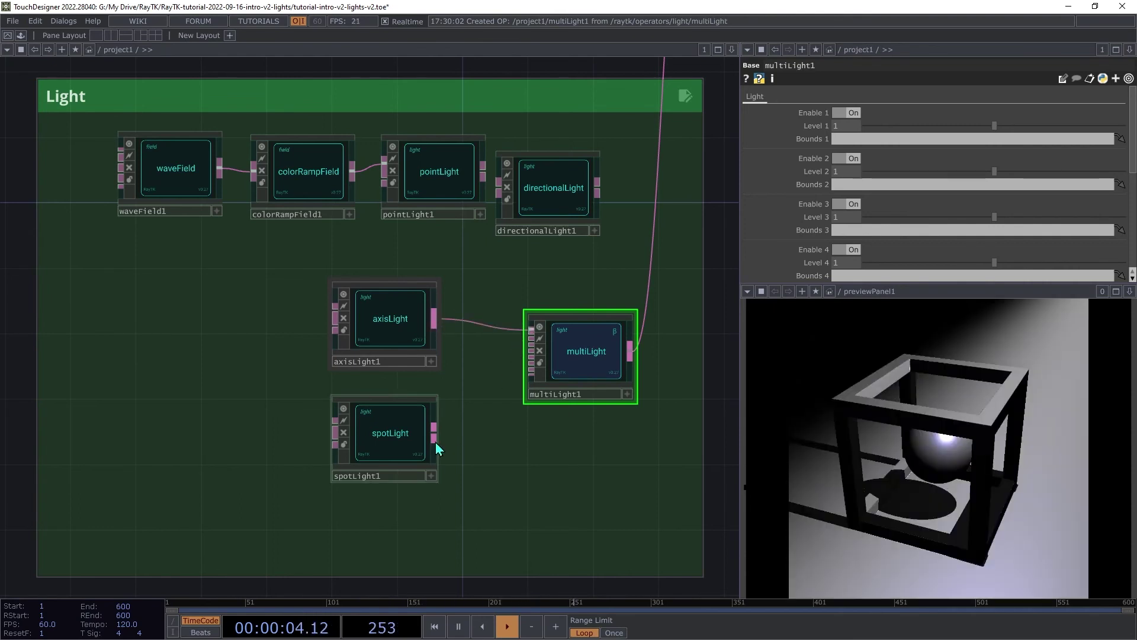
{"action": "left_click_drag", "start_coordinate": [434, 437], "coordinate": [514, 340]}
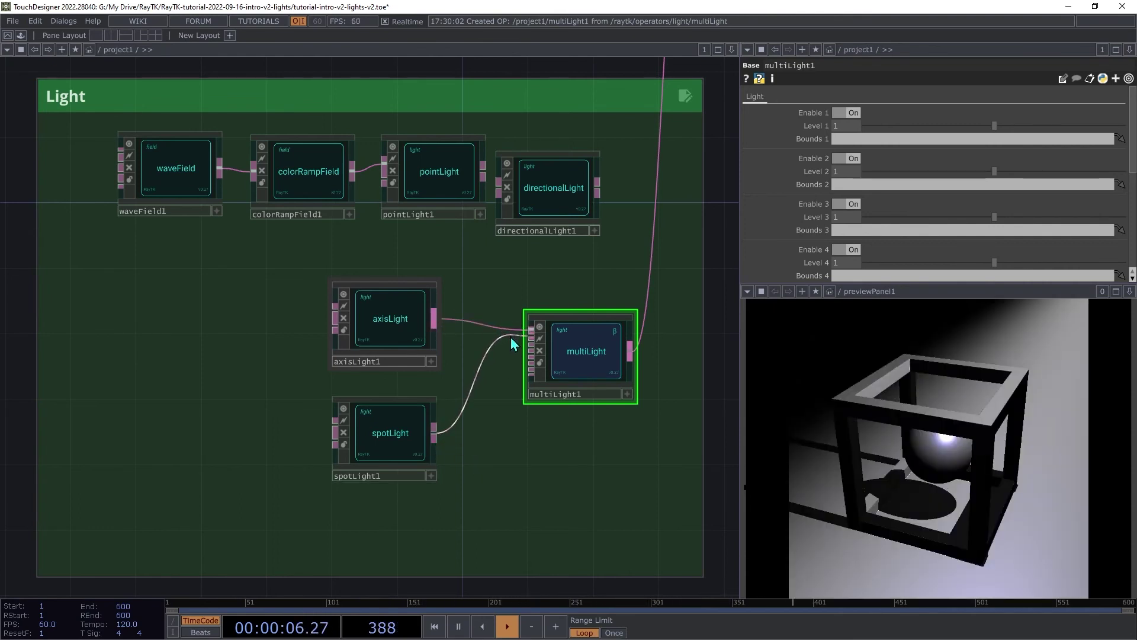
Set spotLight1's Color to 0, 0.2, 1 for a blue light
{"action": "left_click", "coordinate": [389, 441]}
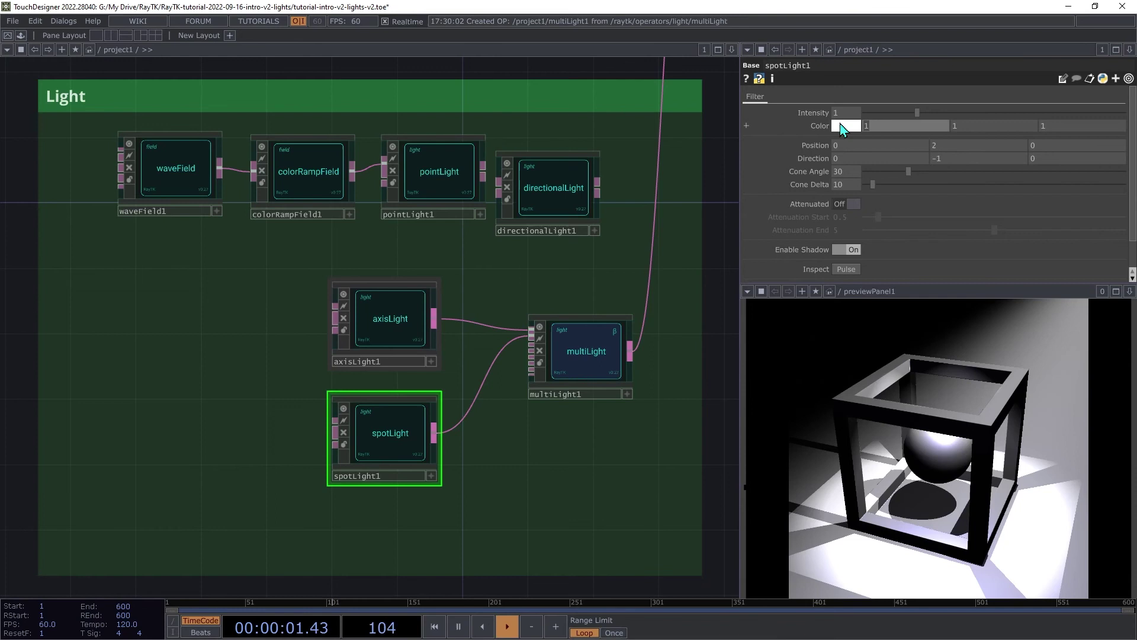
{"action": "type", "text": "0"}
{"action": "key", "text": "Tab"}
{"action": "type", "text": "0"}
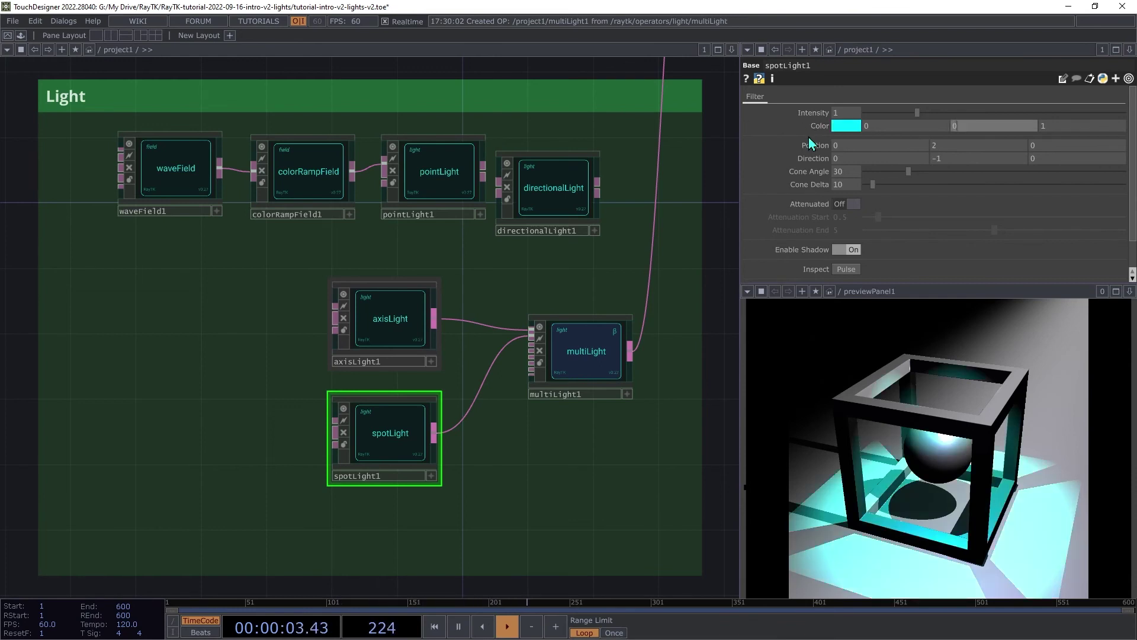
{"action": "type", "text": ".2"}
{"action": "key", "text": "Tab"}
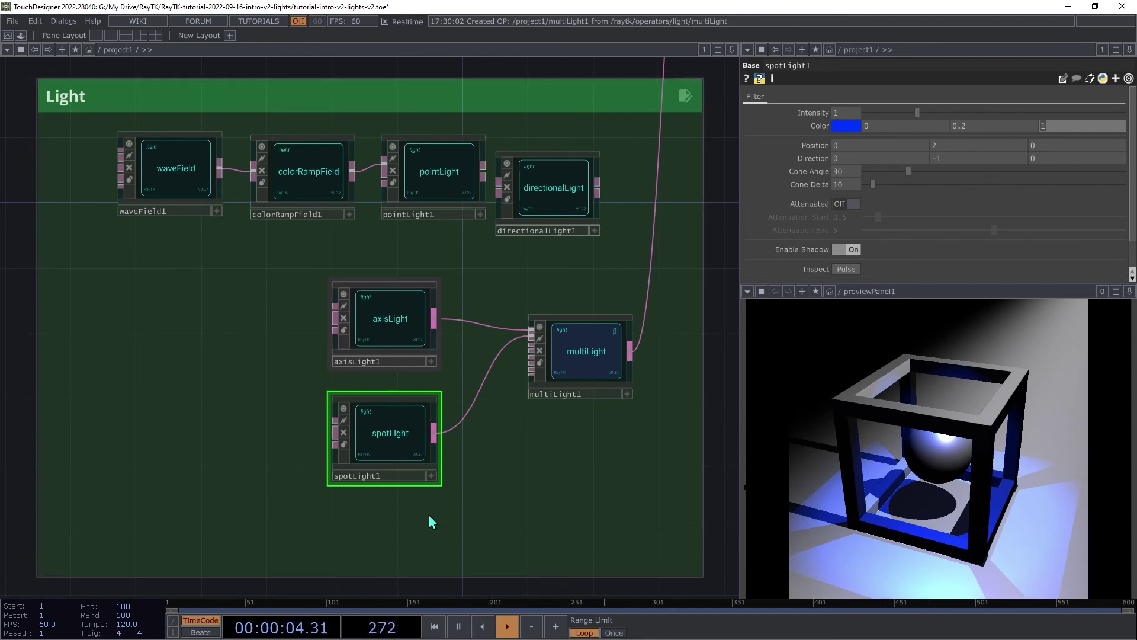
{"action": "left_click", "coordinate": [385, 318]}
{"action": "left_click", "coordinate": [383, 433]}
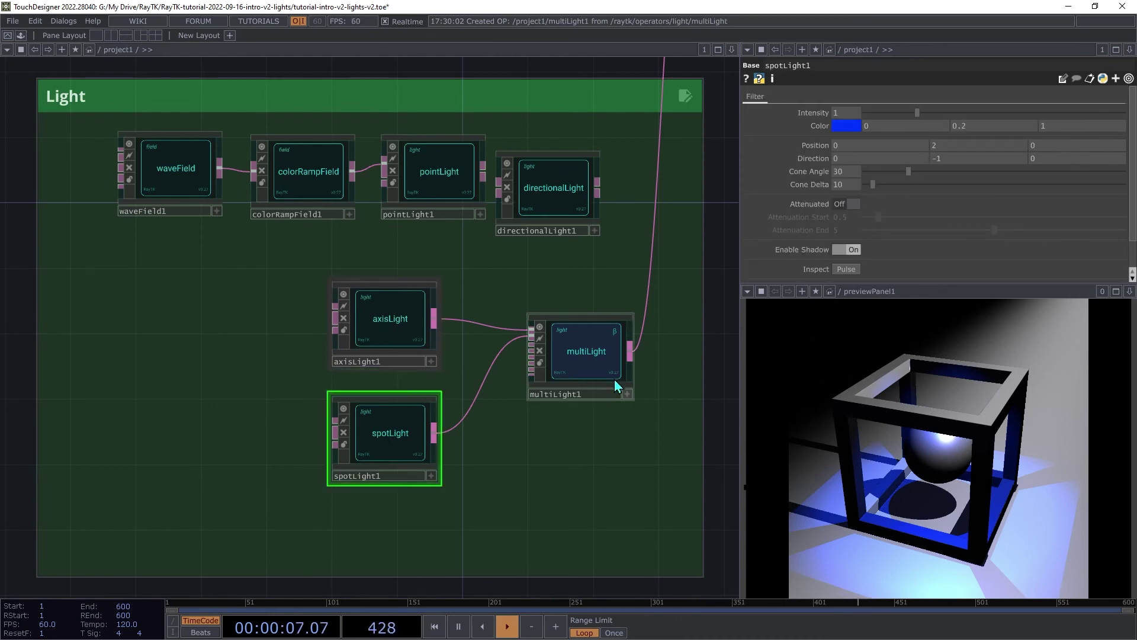
Toggle multiLight1's Enable 1 and Enable 2 to compare, leaving both on with Level 1 at 1
{"action": "left_click", "coordinate": [586, 355]}
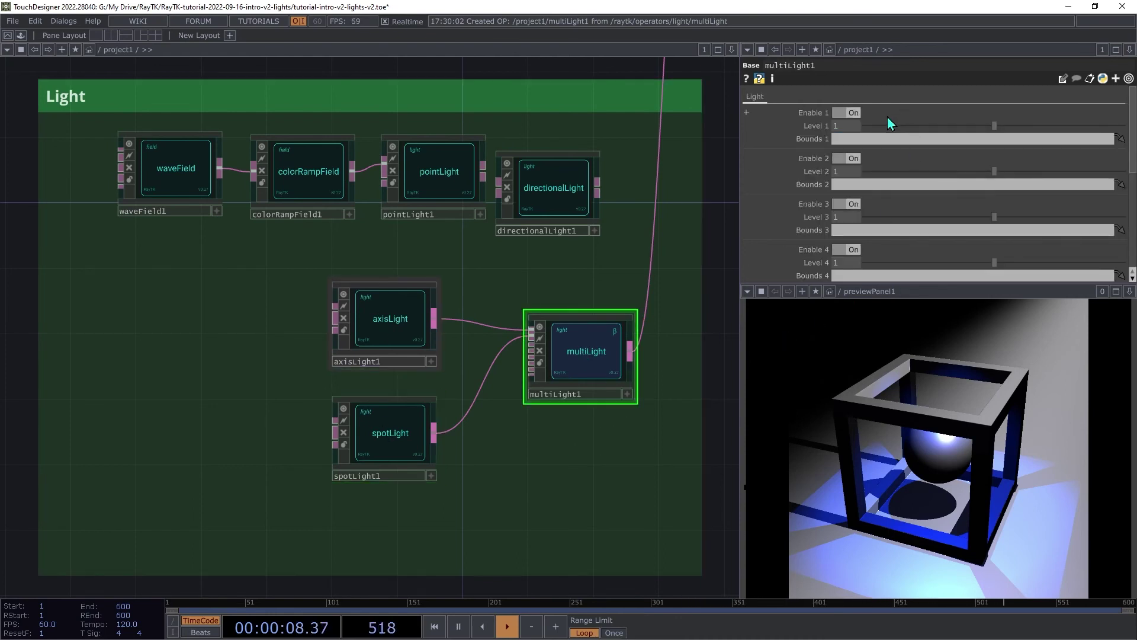
{"action": "left_click", "coordinate": [846, 159]}
{"action": "left_click", "coordinate": [847, 158]}
{"action": "left_click", "coordinate": [843, 113]}
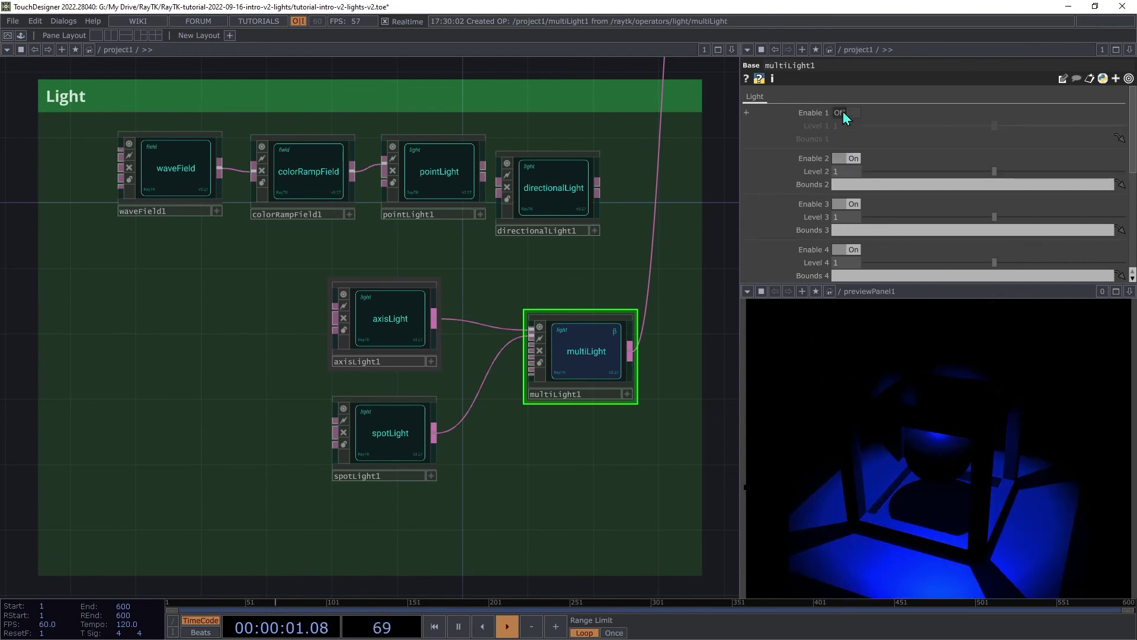
{"action": "left_click", "coordinate": [844, 113]}
{"action": "left_click", "coordinate": [843, 112]}
{"action": "left_click", "coordinate": [843, 113]}
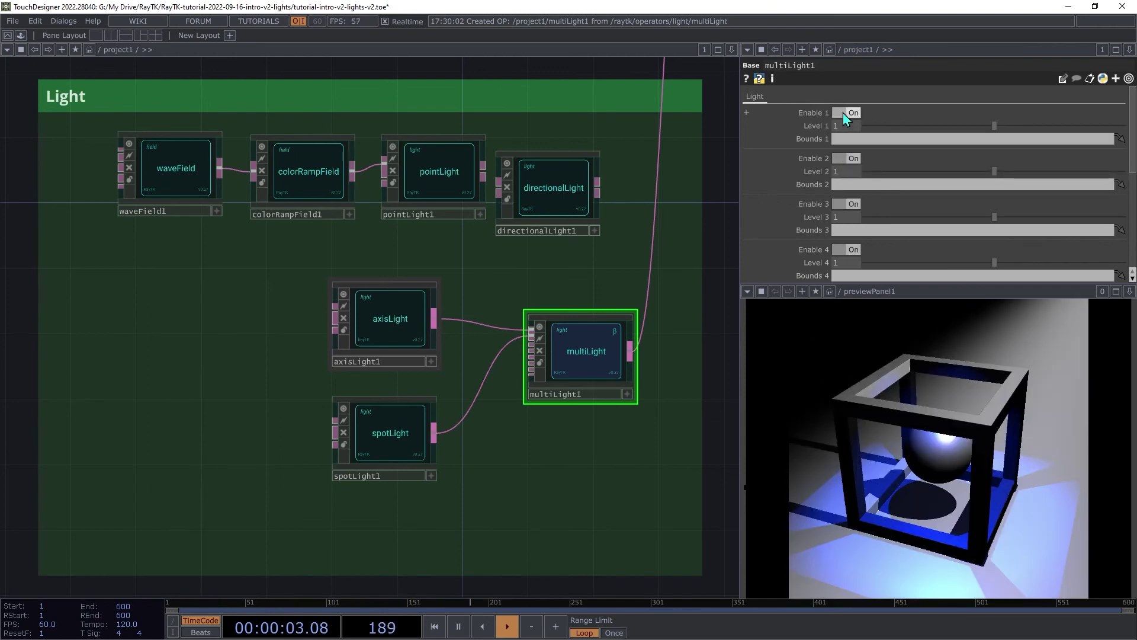
{"action": "mouse_move", "coordinate": [992, 127]}
{"action": "left_mouse_down"}
{"action": "mouse_move", "coordinate": [919, 128]}
{"action": "mouse_move", "coordinate": [976, 130]}
{"action": "left_mouse_up"}
{"action": "key", "text": "ctrl+z"}
{"action": "key", "text": "ctrl+z"}
{"action": "key", "text": "ctrl+z"}
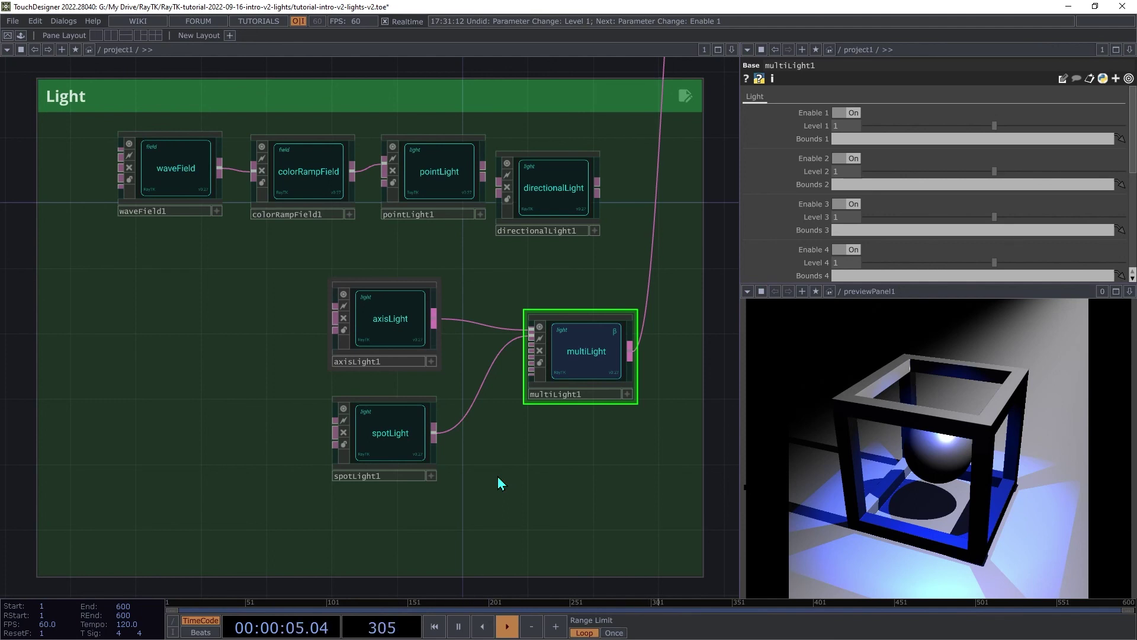
Add sphereSdf2 under multiLight1 and assign it as multiLight1's Bounds 2
{"action": "key", "text": "alt+r"}
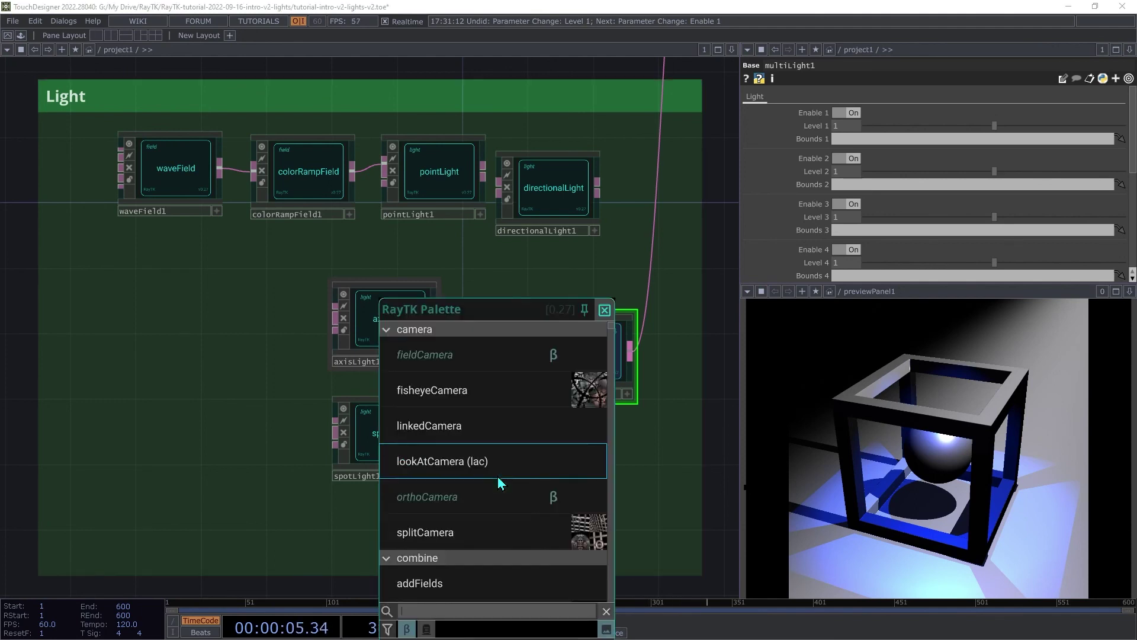
{"action": "type", "text": "sphere"}
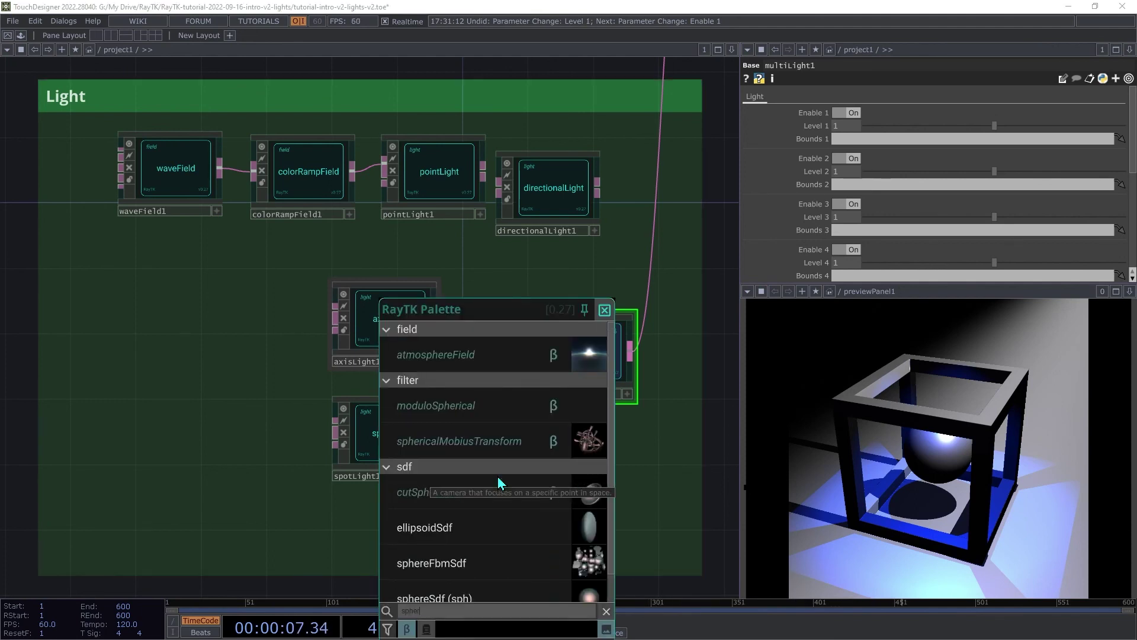
{"action": "left_click", "coordinate": [471, 512]}
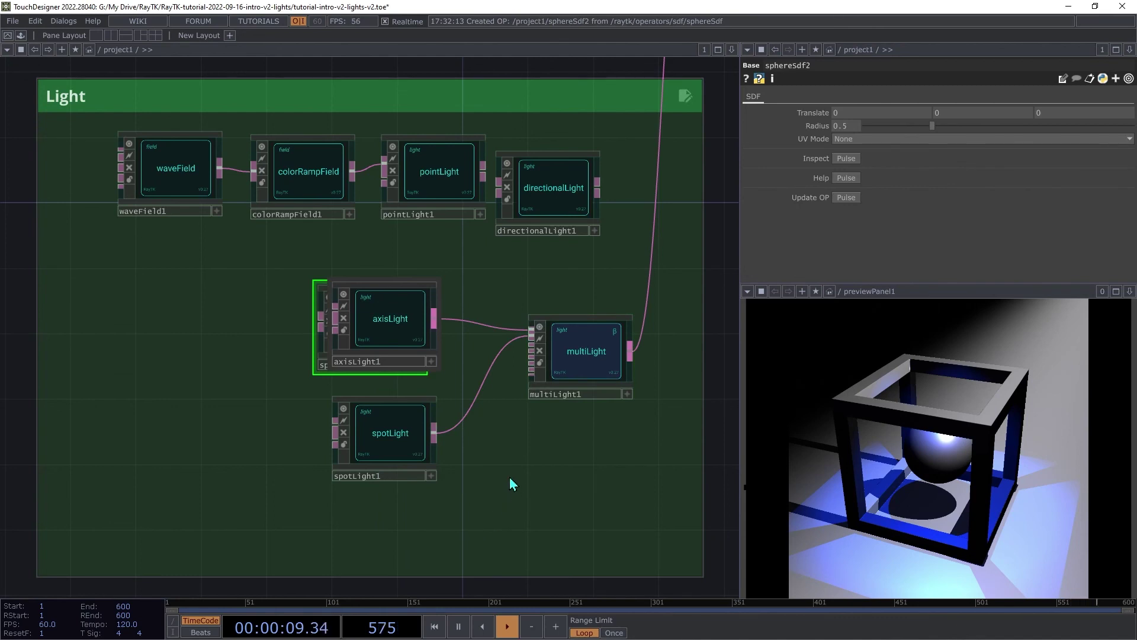
{"action": "left_click", "coordinate": [450, 446]}
{"action": "left_click_drag", "start_coordinate": [453, 445], "coordinate": [524, 462]}
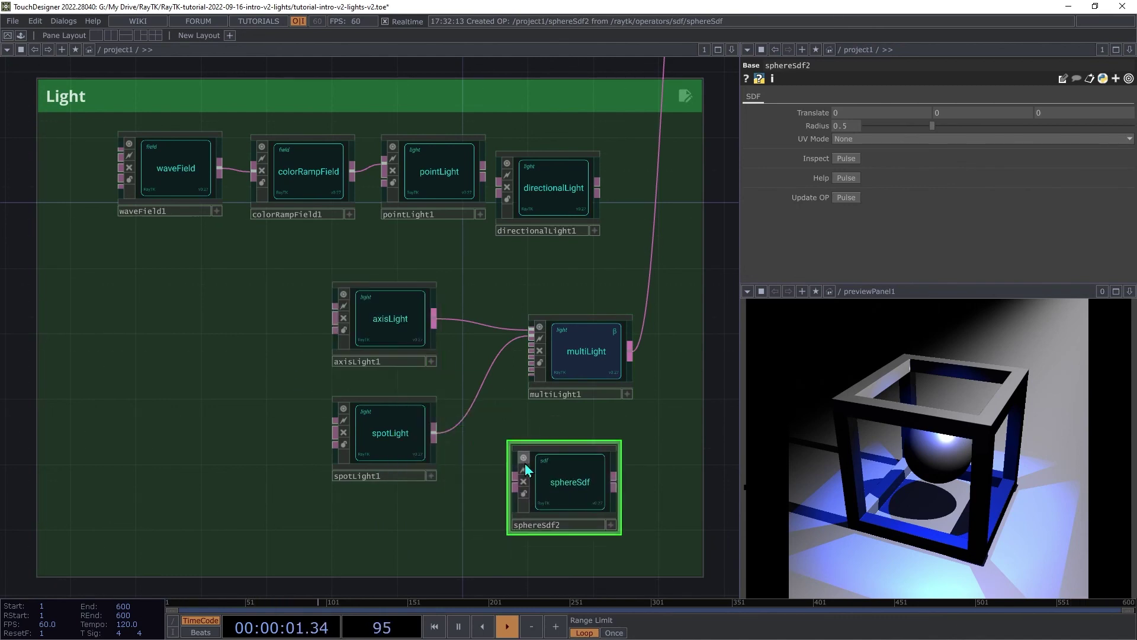
{"action": "left_click", "coordinate": [570, 358]}
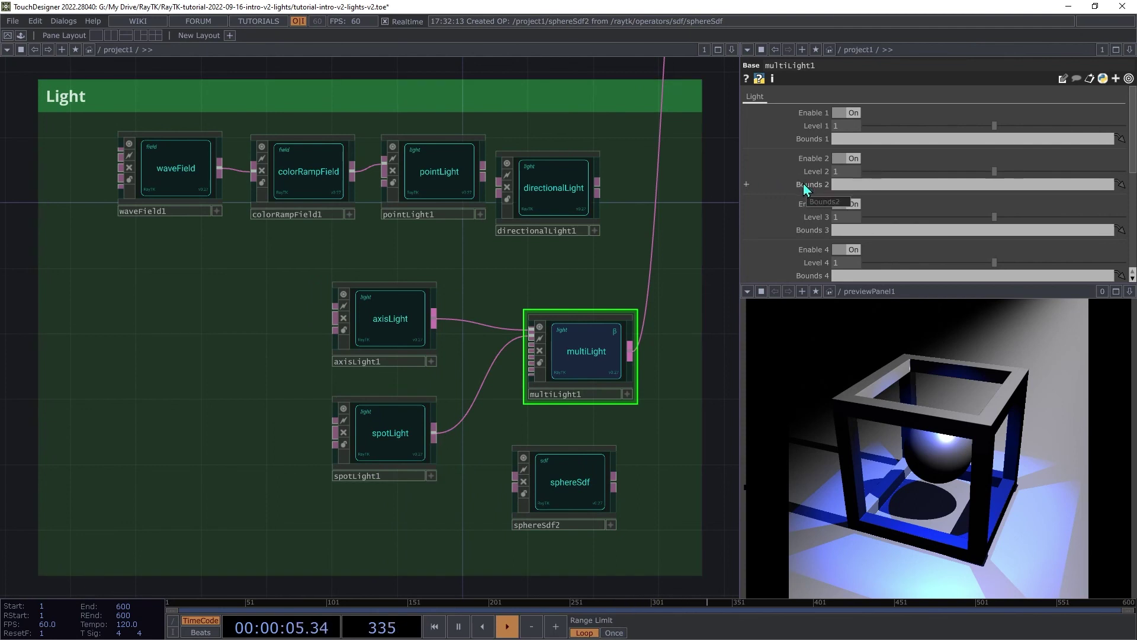
{"action": "left_click_drag", "start_coordinate": [589, 494], "coordinate": [904, 191]}
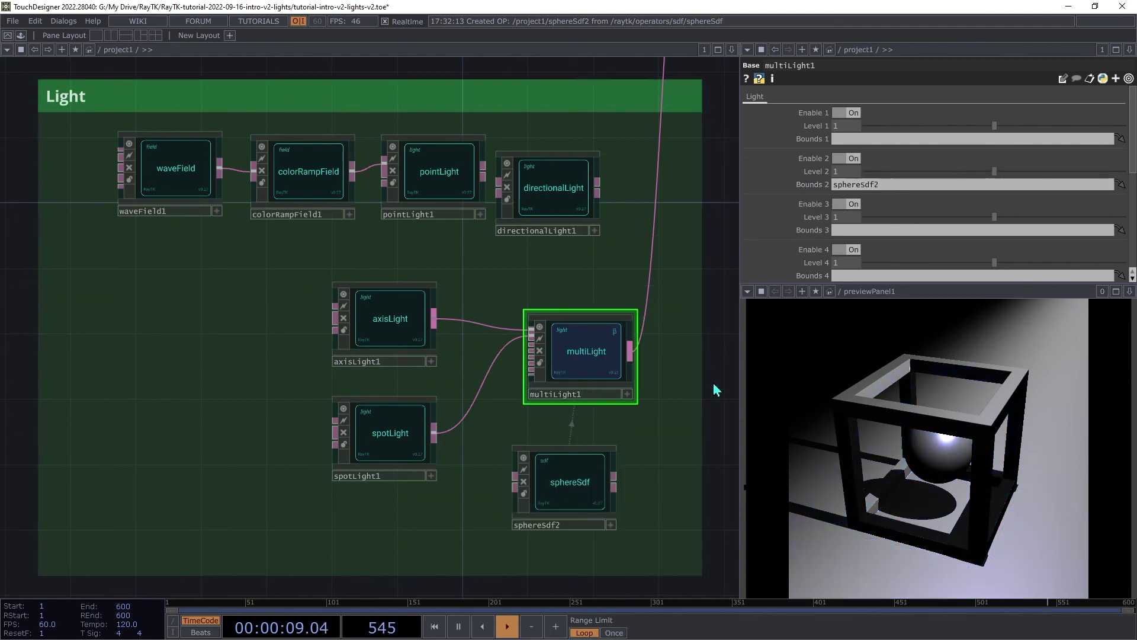
Raise sphereSdf2's Radius to 1.5, then set it to 3 so the blue spotlight pool reappears
{"action": "left_click", "coordinate": [594, 498]}
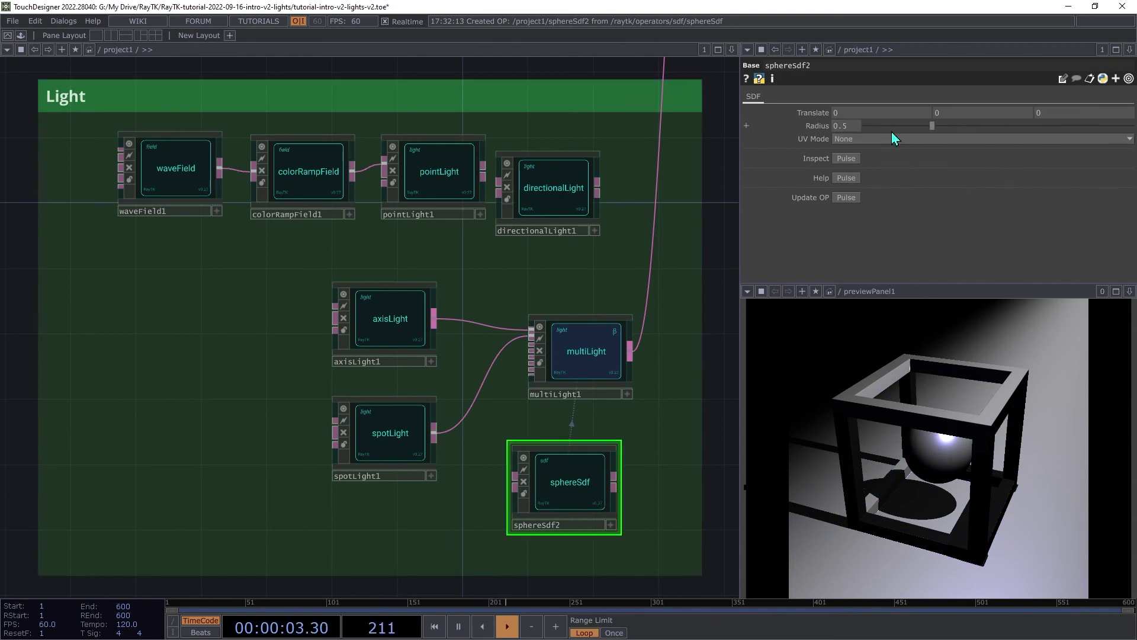
{"action": "middle_click_drag", "start_coordinate": [848, 129], "coordinate": [951, 129]}
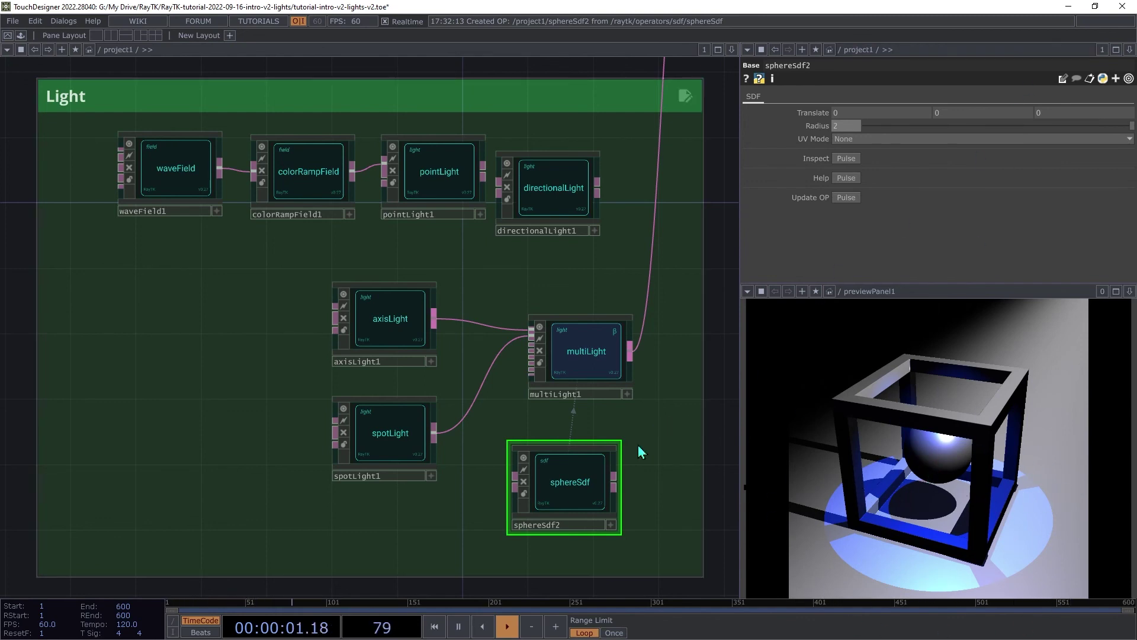
{"action": "mouse_move", "coordinate": [870, 121]}
{"action": "middle_mouse_down"}
{"action": "mouse_move", "coordinate": [864, 90]}
{"action": "mouse_move", "coordinate": [866, 118]}
{"action": "middle_mouse_up"}
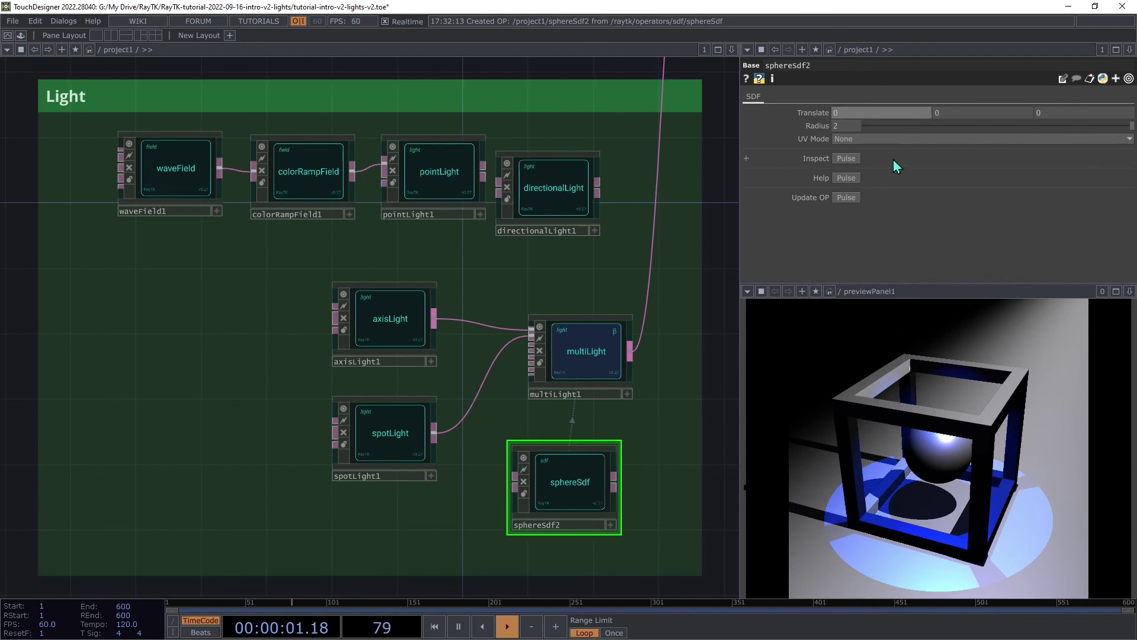
{"action": "type", "text": "3"}
{"action": "key", "text": "Return"}
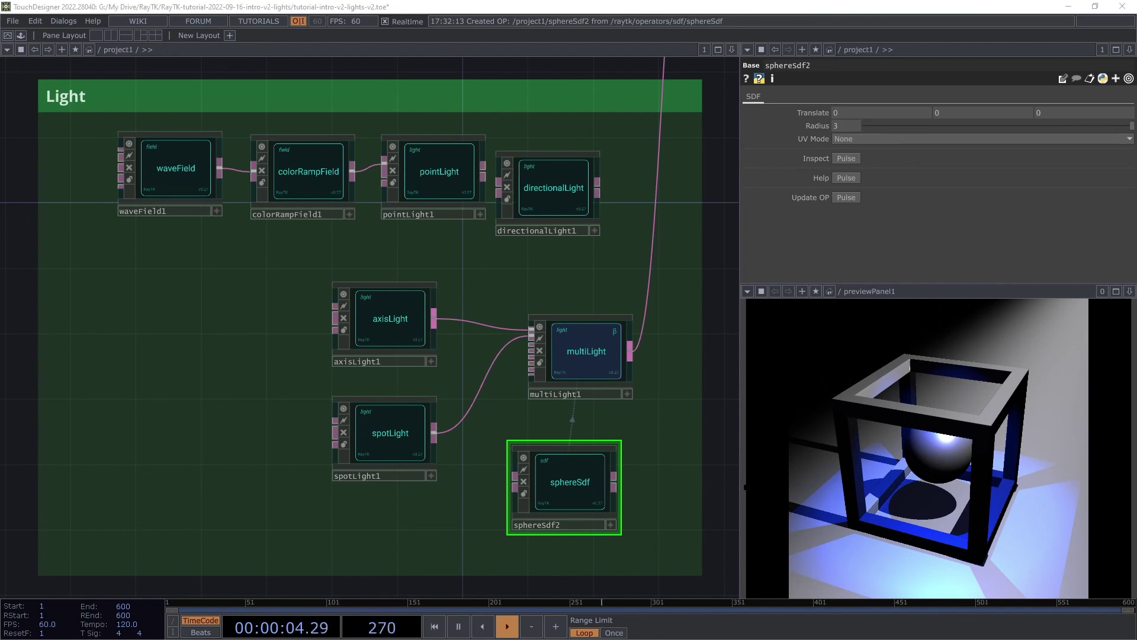
{"action": "scroll", "coordinate": [429, 551], "scroll_direction": "down", "scroll_amount": 5}
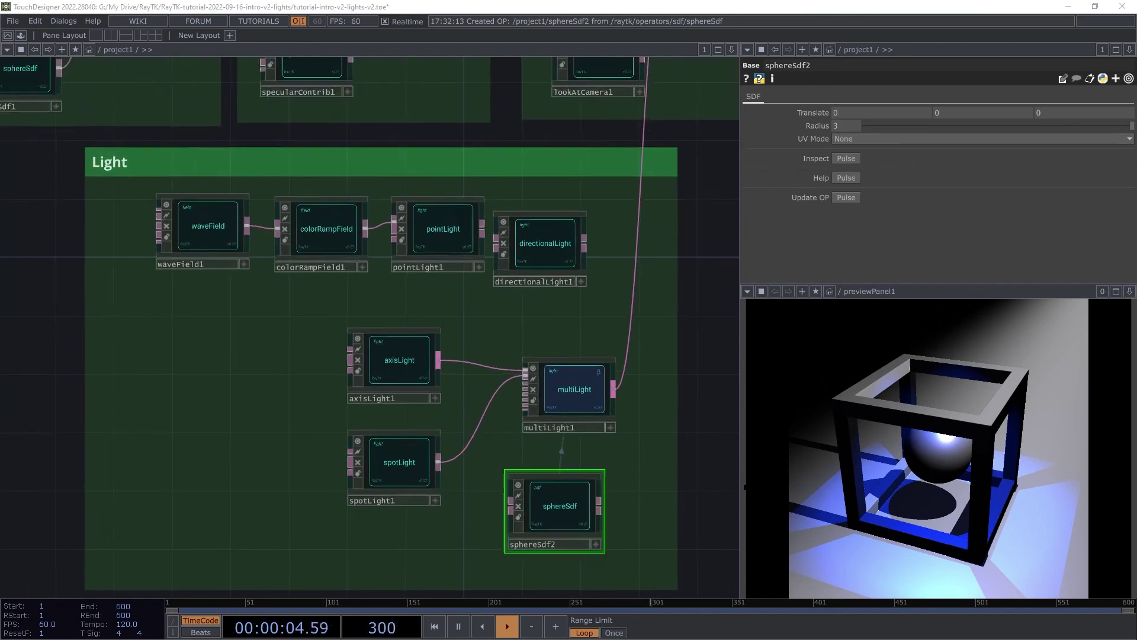